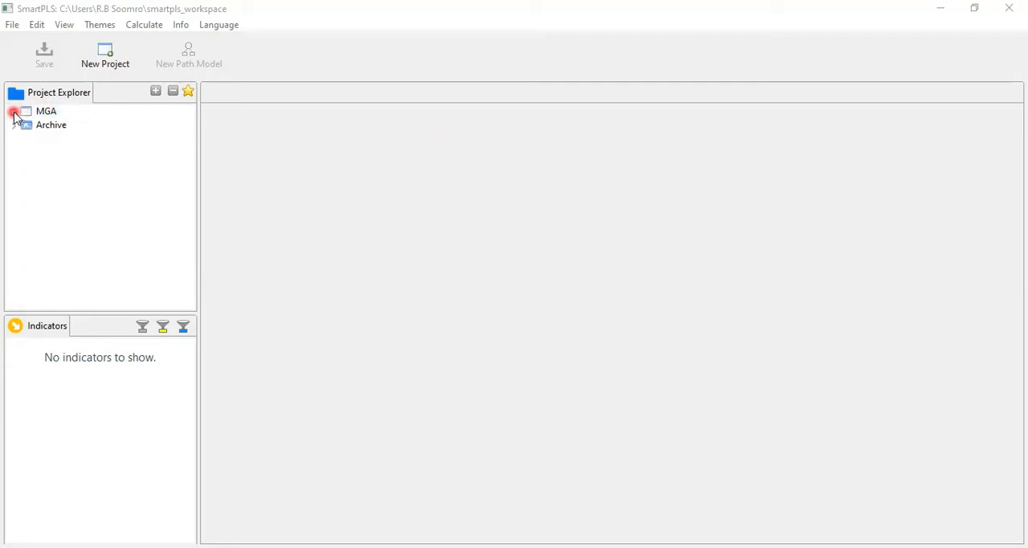
Open the MGA Data path model from the MGA project and hide the model's theme and formatting options.
{"action": "left_click", "coordinate": [42, 113]}
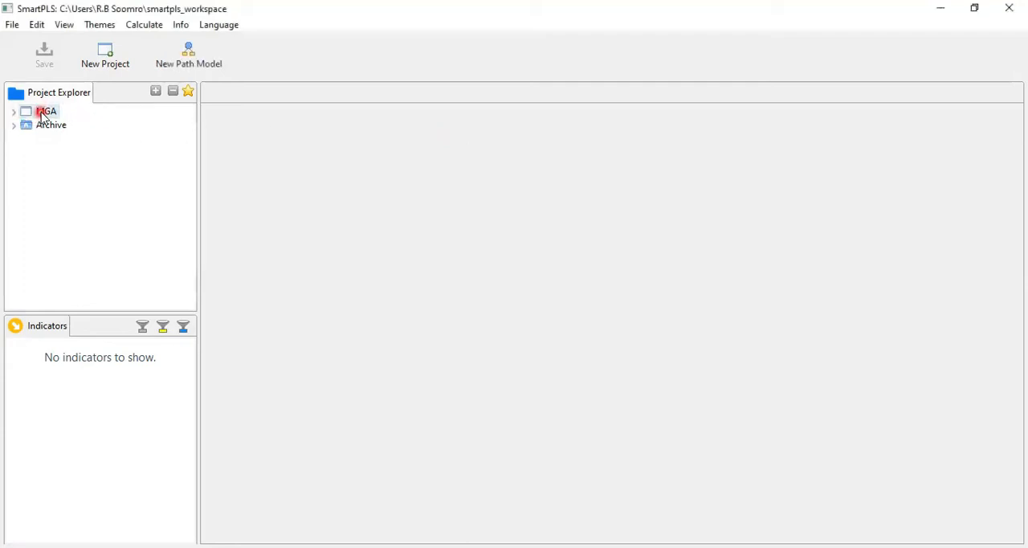
{"action": "double_click", "coordinate": [42, 113]}
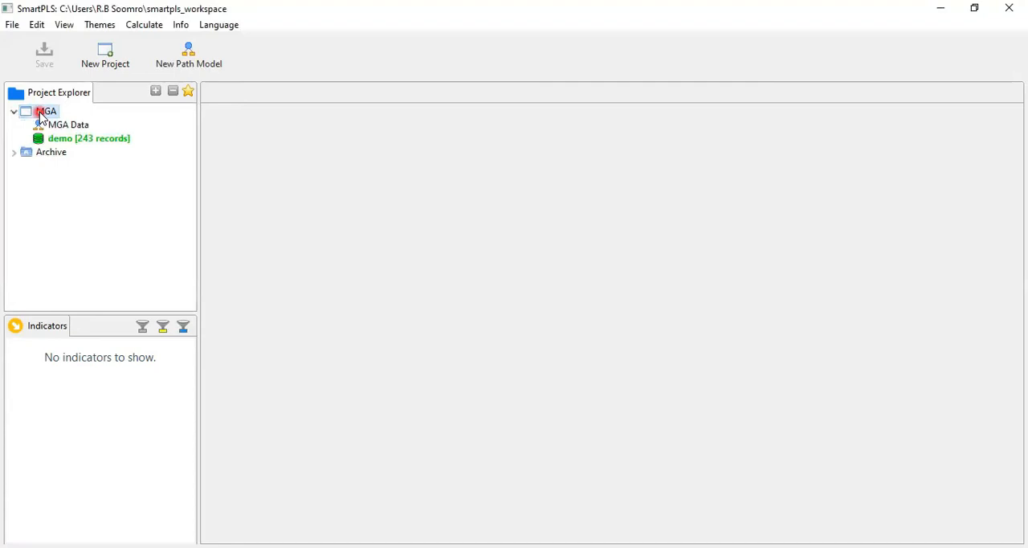
{"action": "left_click", "coordinate": [53, 128]}
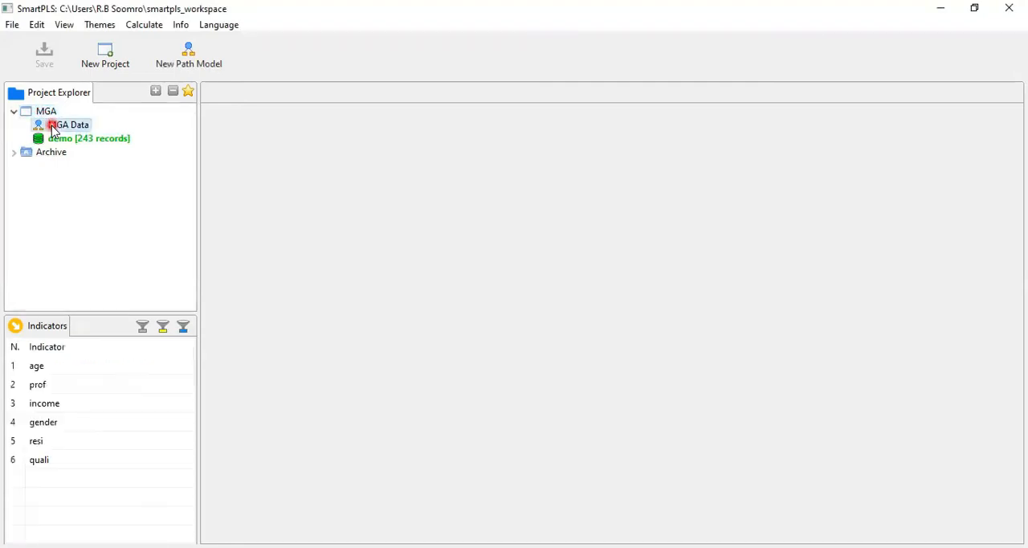
{"action": "double_click", "coordinate": [53, 128]}
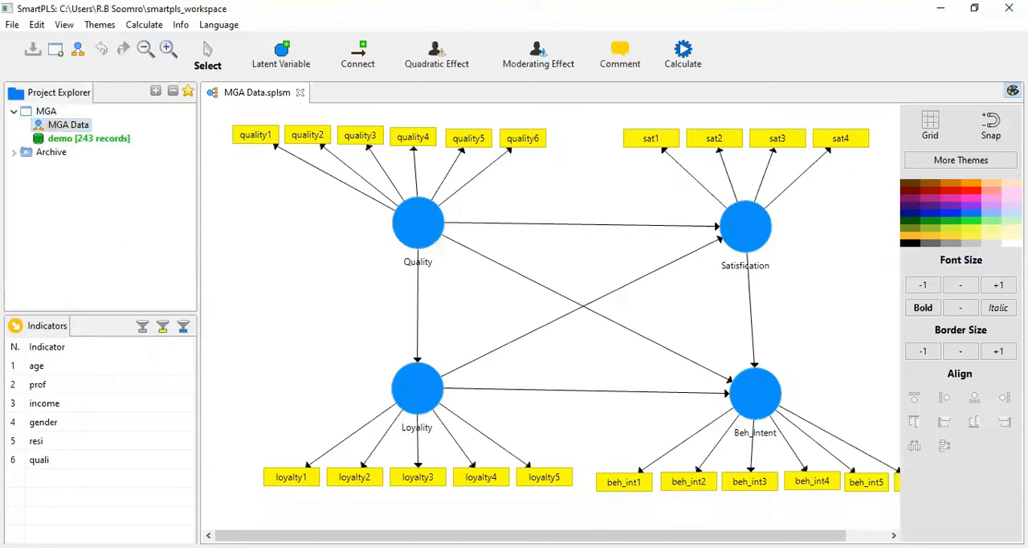
{"action": "left_click", "coordinate": [1013, 91]}
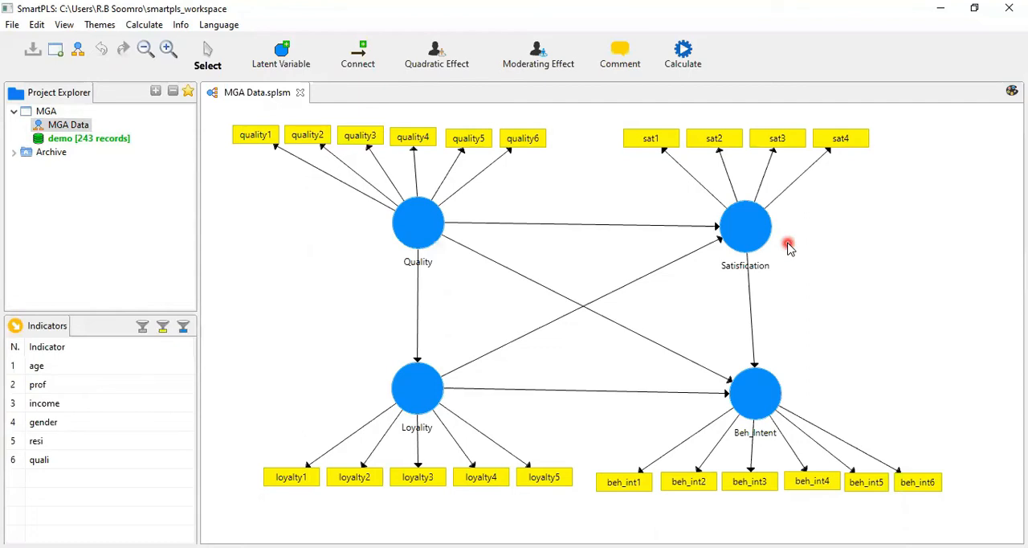
Open the demo dataset and generate data groups with the name prefix Gender, using the gender column as group column 0.
{"action": "left_click", "coordinate": [125, 141]}
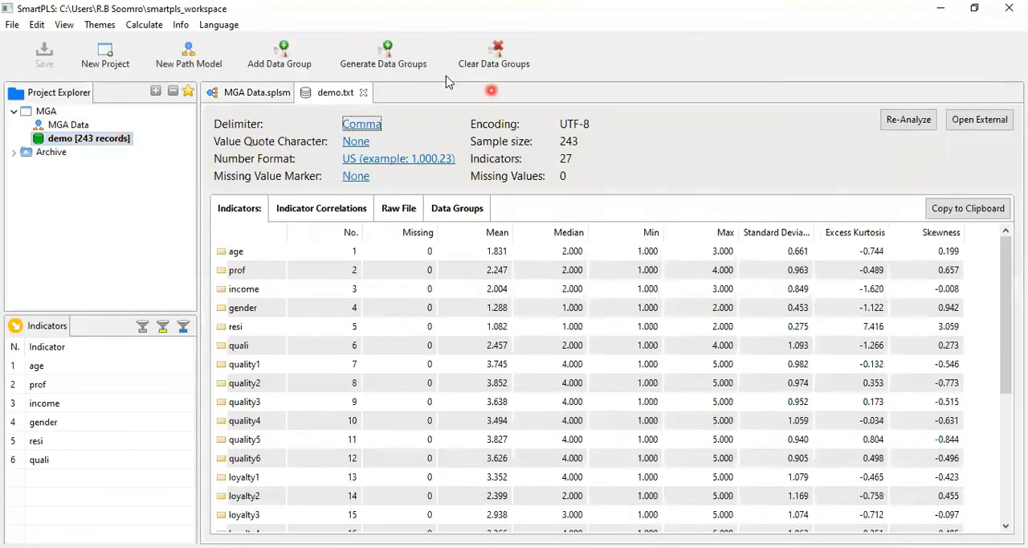
{"action": "left_click", "coordinate": [407, 67]}
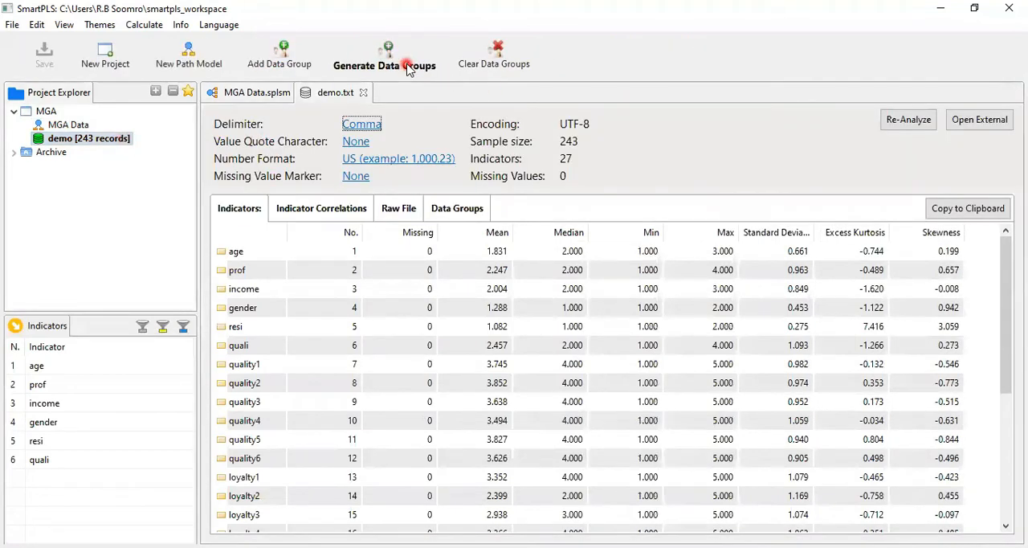
{"action": "left_click", "coordinate": [214, 64]}
{"action": "double_click", "coordinate": [214, 63]}
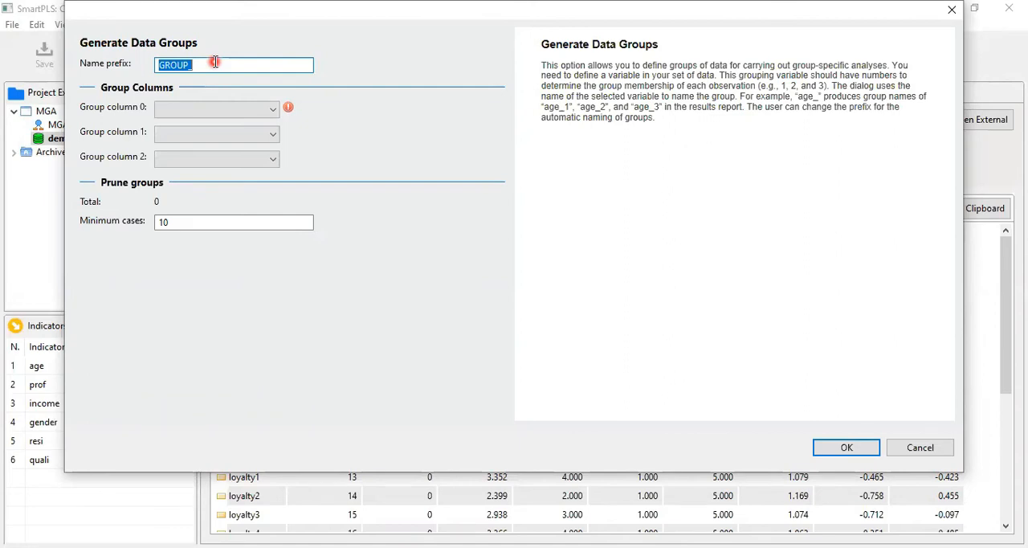
{"action": "type", "text": "Gender"}
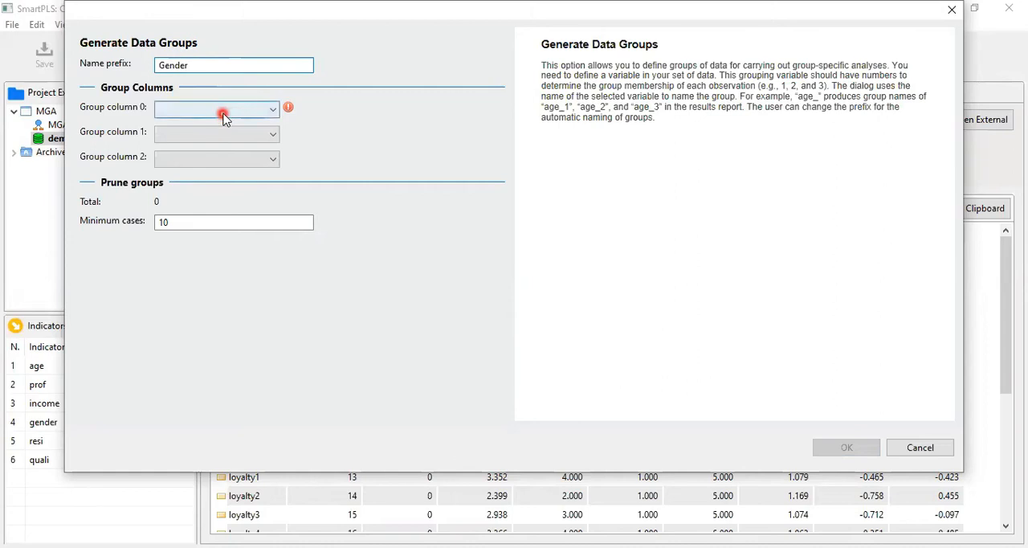
{"action": "left_click", "coordinate": [224, 118]}
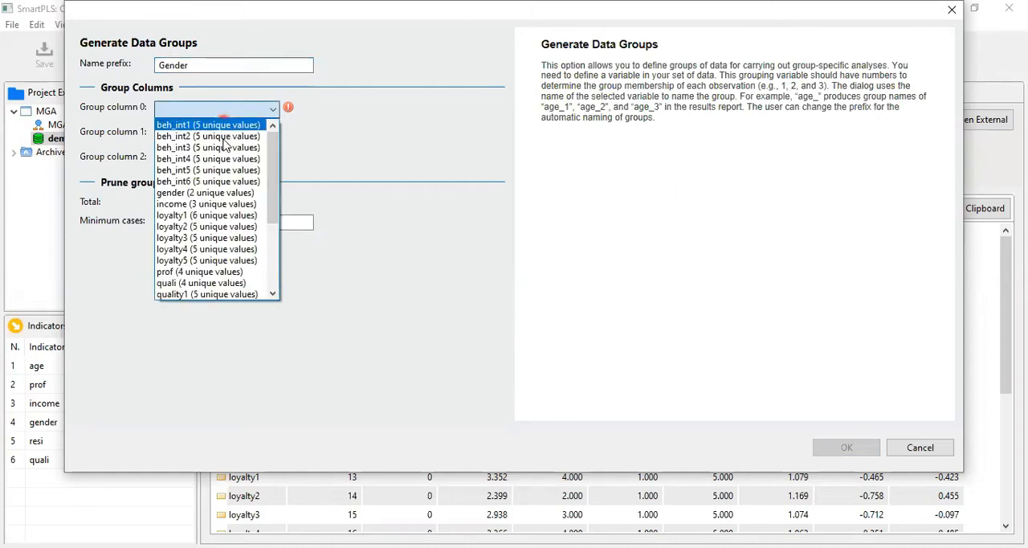
{"action": "left_click", "coordinate": [214, 193]}
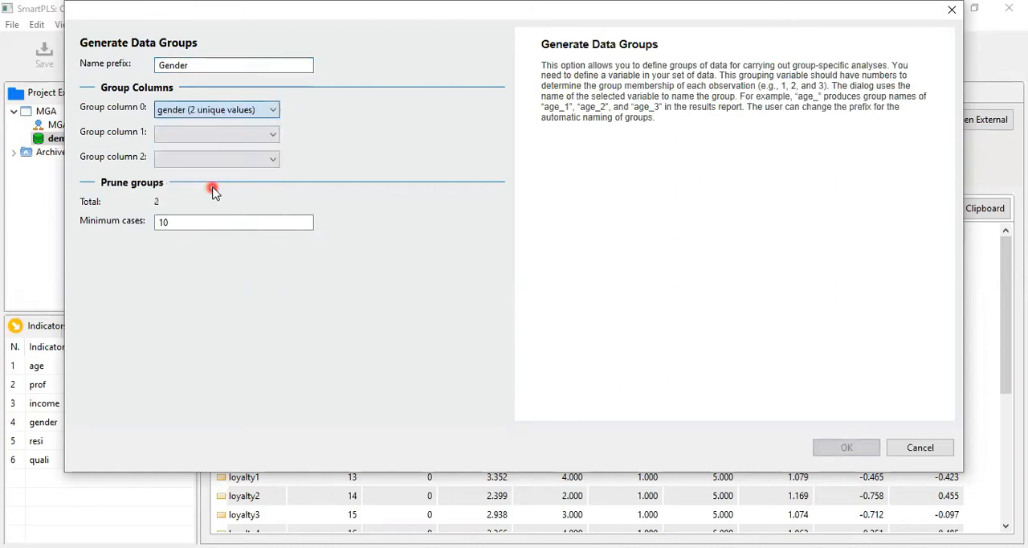
{"action": "left_click", "coordinate": [827, 448]}
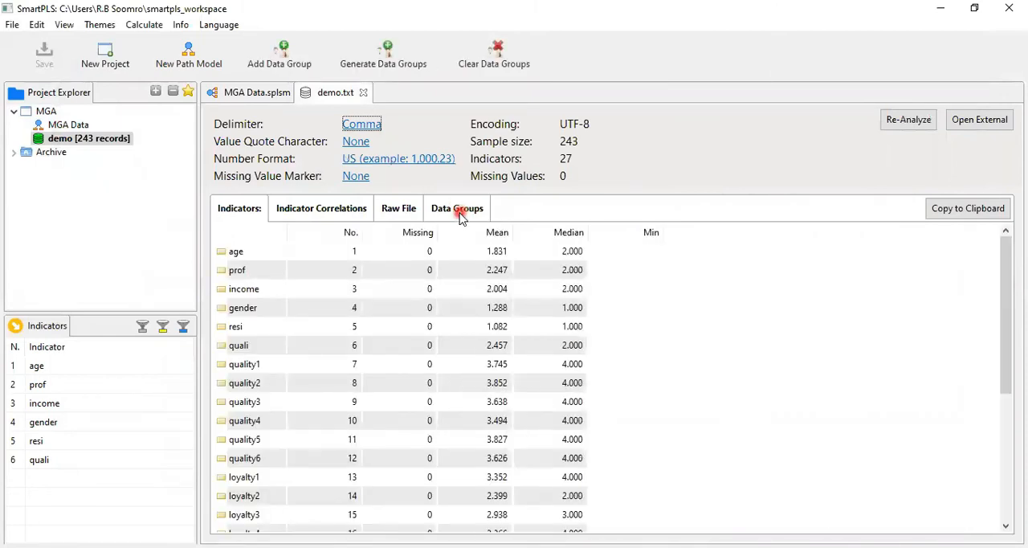
Delete the old Female and Male groups from the demo dataset's data groups.
{"action": "left_click", "coordinate": [457, 211]}
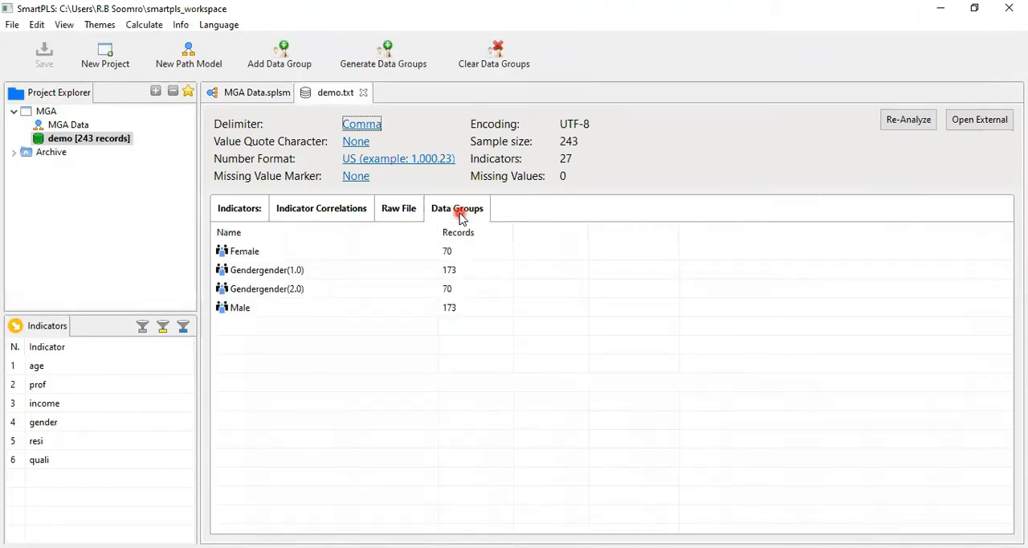
{"action": "left_click", "coordinate": [484, 272]}
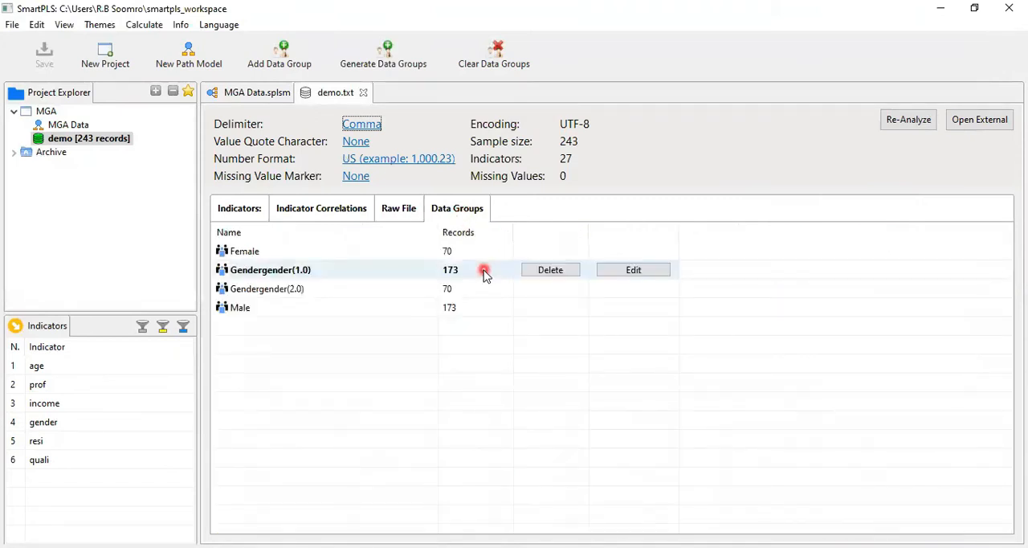
{"action": "left_click", "coordinate": [552, 254]}
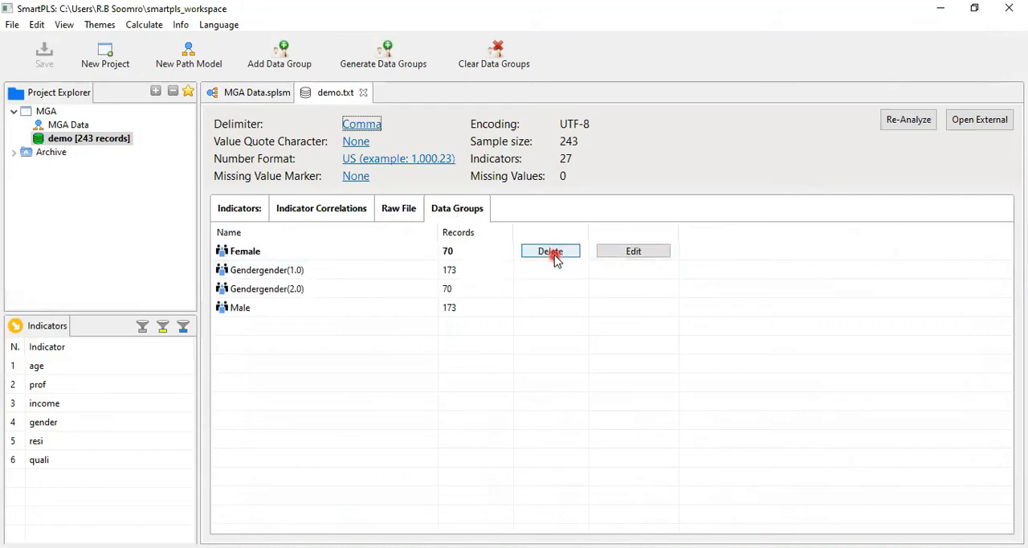
{"action": "left_click", "coordinate": [553, 252]}
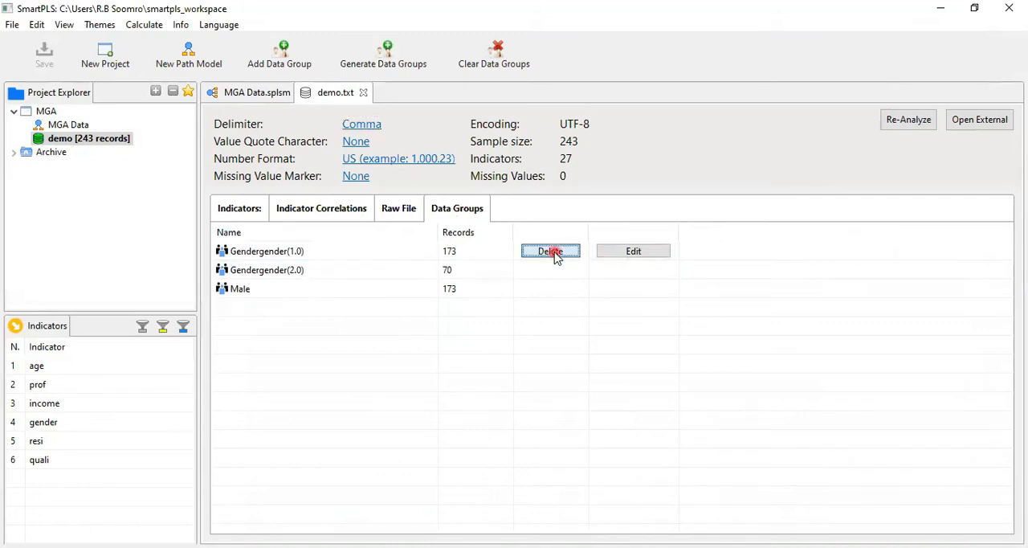
{"action": "left_click", "coordinate": [546, 290]}
{"action": "left_click", "coordinate": [548, 289]}
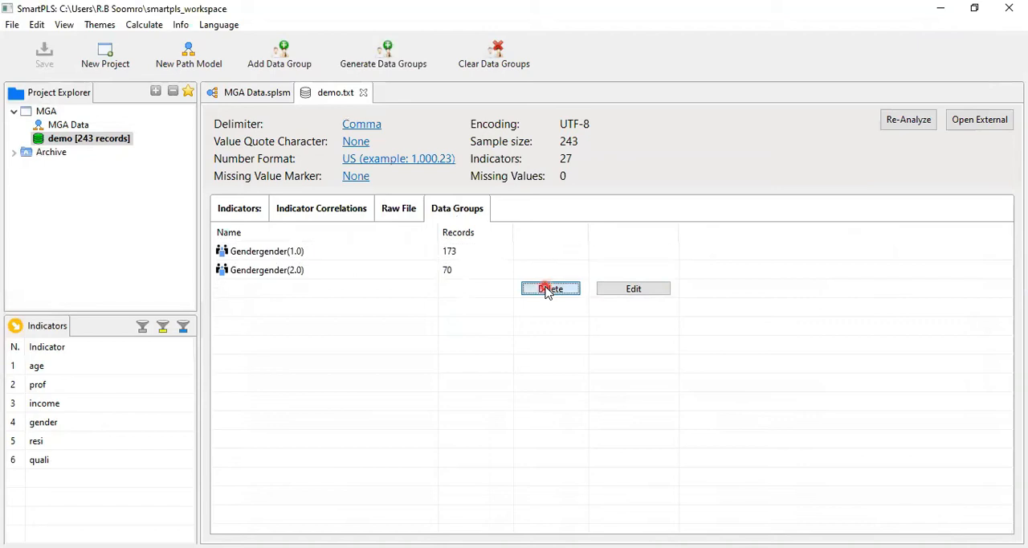
Rename the generated data group for gender equal to 1.0 as Male.
{"action": "left_click", "coordinate": [602, 250]}
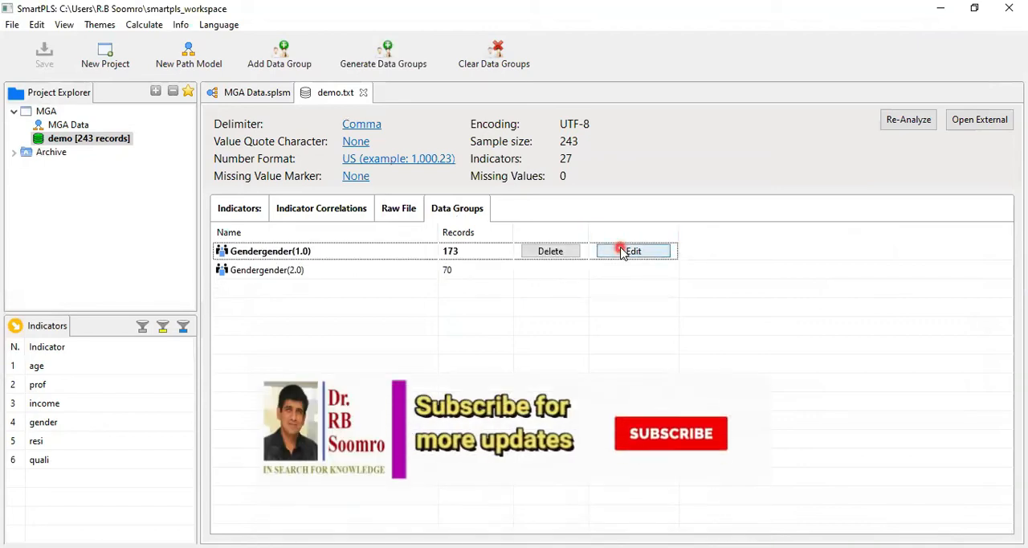
{"action": "left_click", "coordinate": [623, 251]}
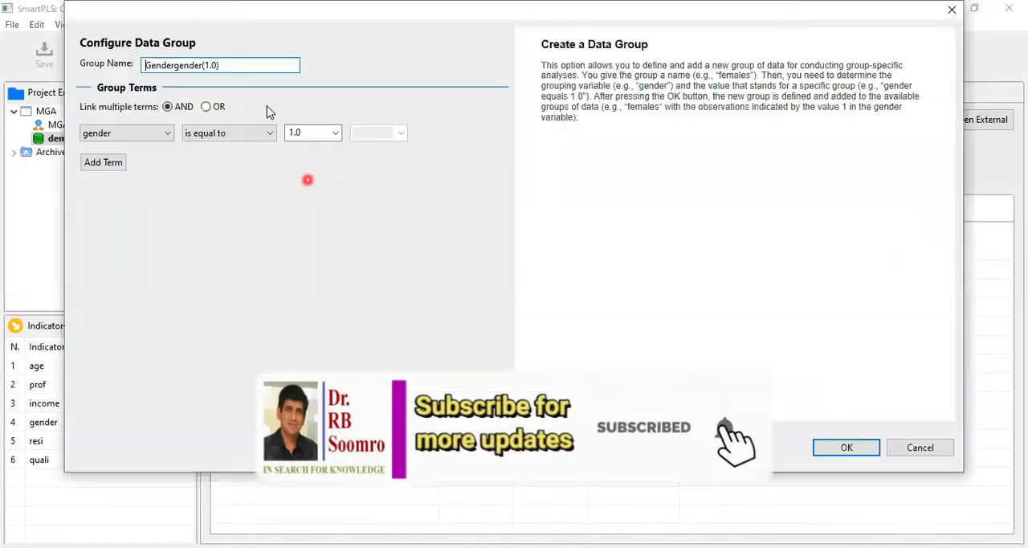
{"action": "key", "text": "ctrl+a"}
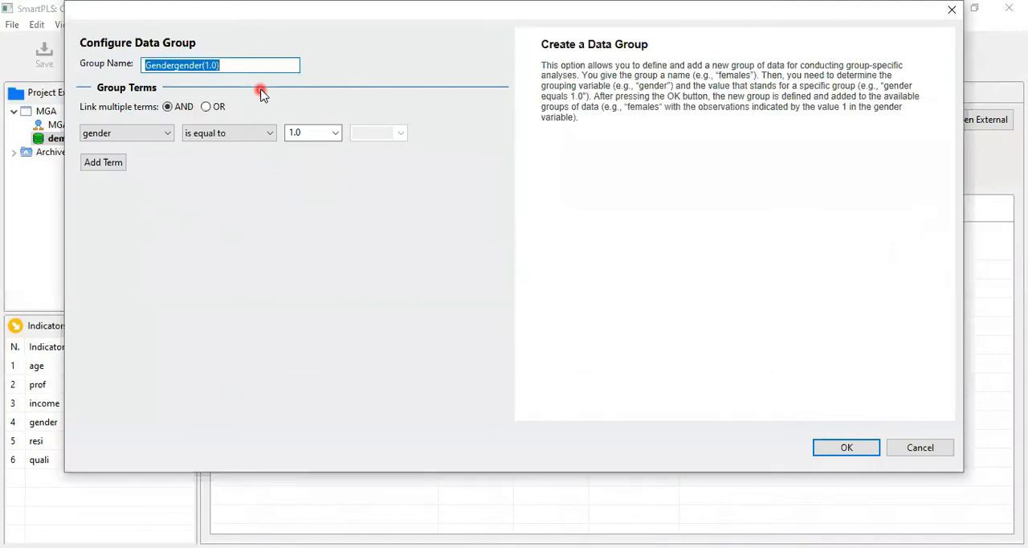
{"action": "type", "text": "Male"}
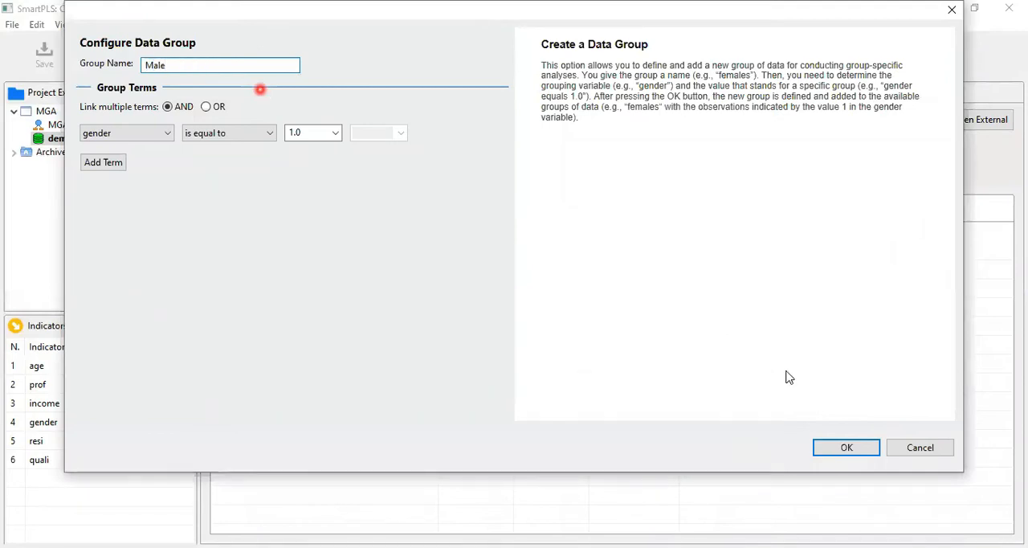
{"action": "left_click", "coordinate": [845, 451]}
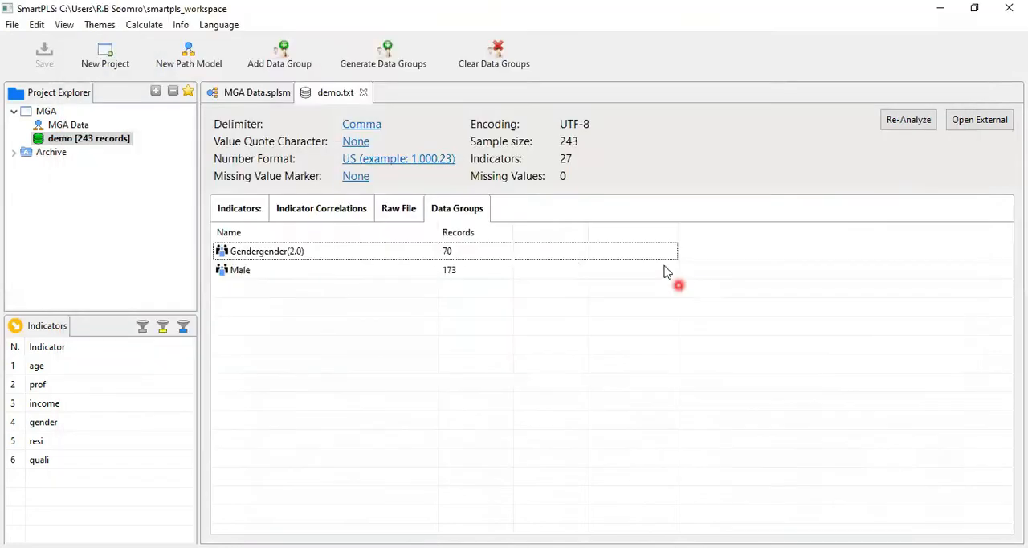
Rename the generated data group for gender equal to 2.0 as Female.
{"action": "left_click", "coordinate": [657, 252]}
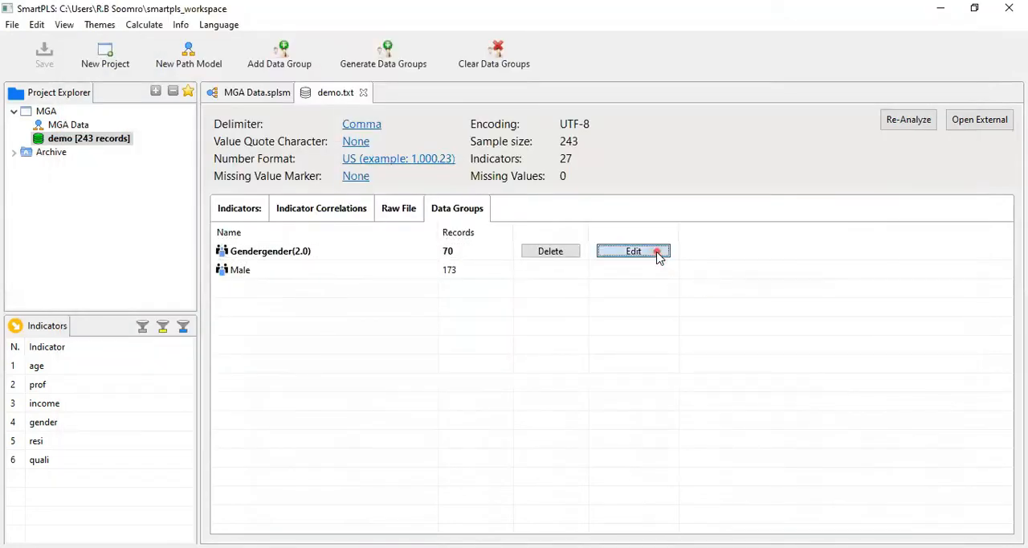
{"action": "left_click", "coordinate": [656, 253]}
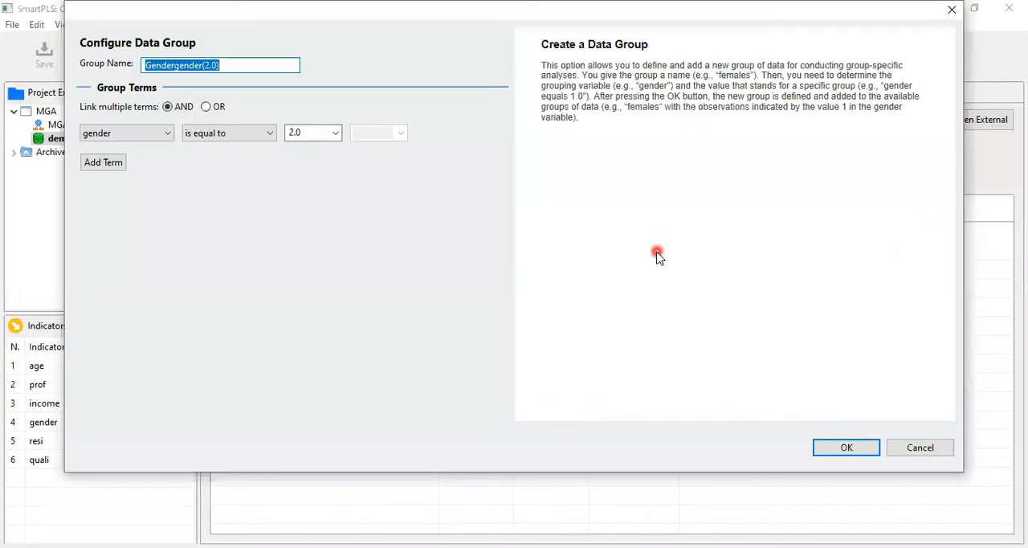
{"action": "type", "text": "Femal"}
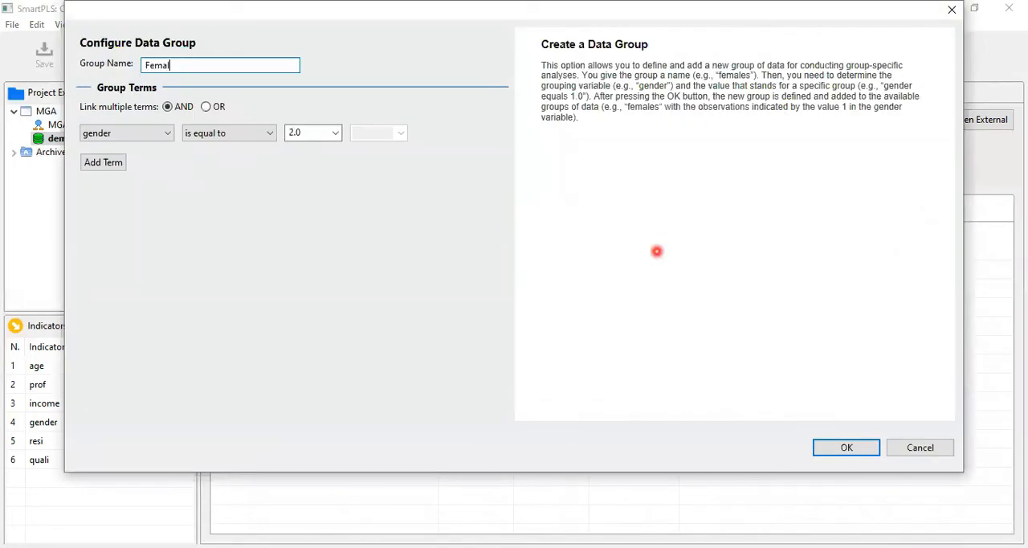
{"action": "type", "text": "e"}
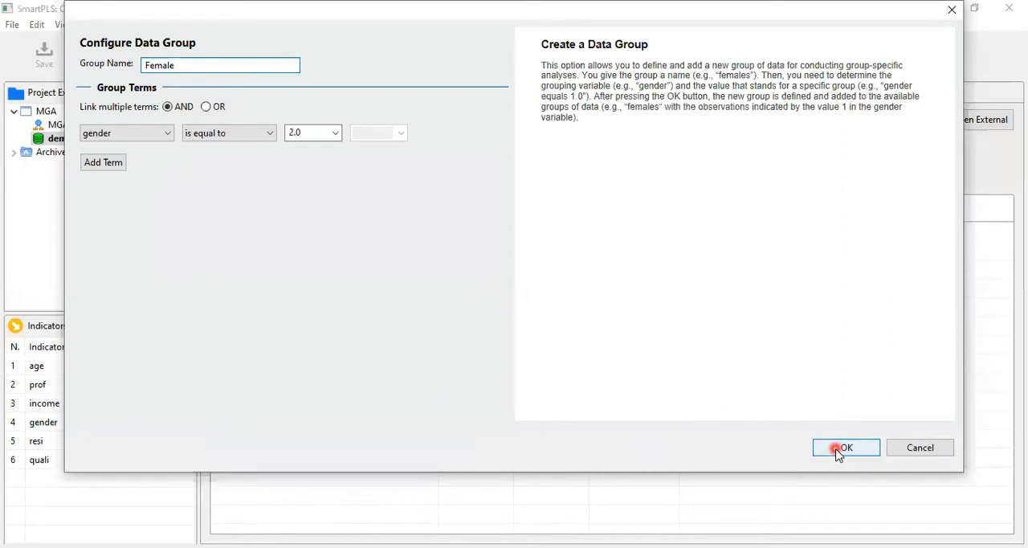
{"action": "left_click", "coordinate": [843, 448]}
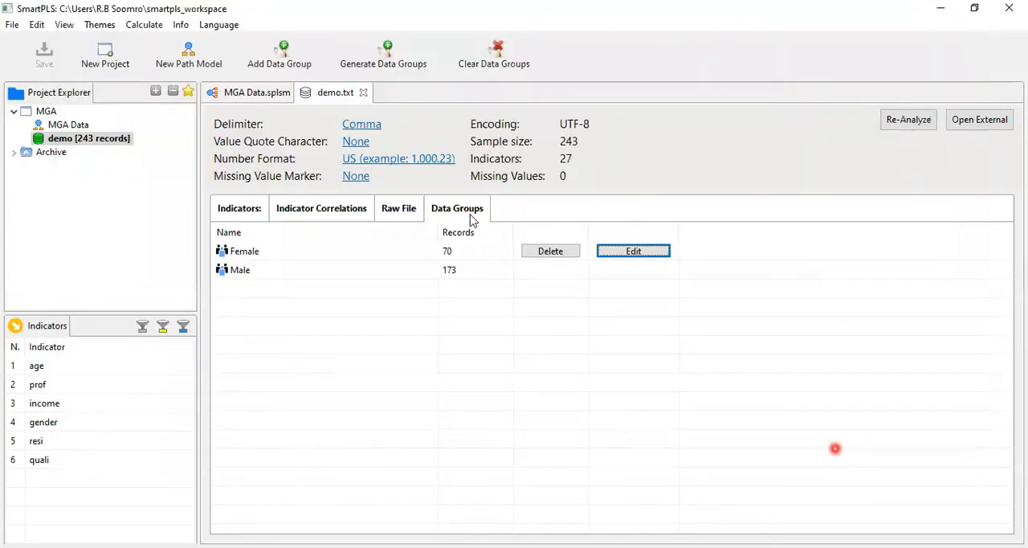
Return to the MGA Data path model and open the Consistent PLS Algorithm setup.
{"action": "double_click", "coordinate": [254, 94]}
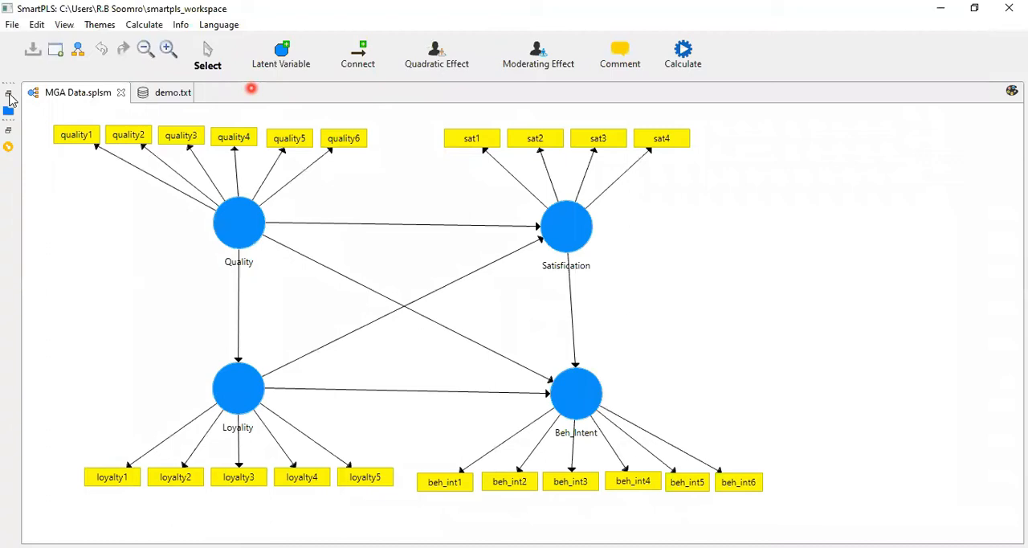
{"action": "left_click", "coordinate": [9, 95]}
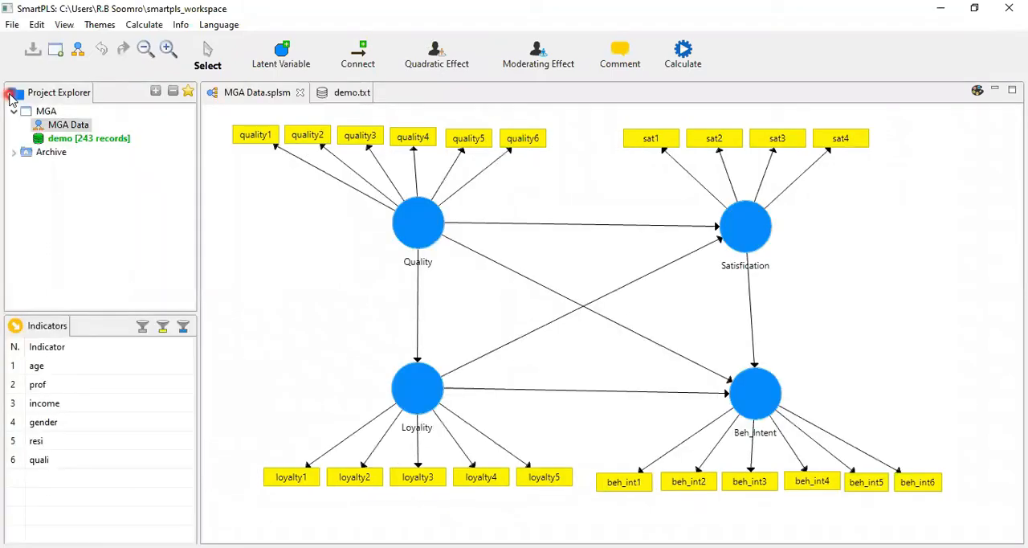
{"action": "left_click", "coordinate": [683, 64]}
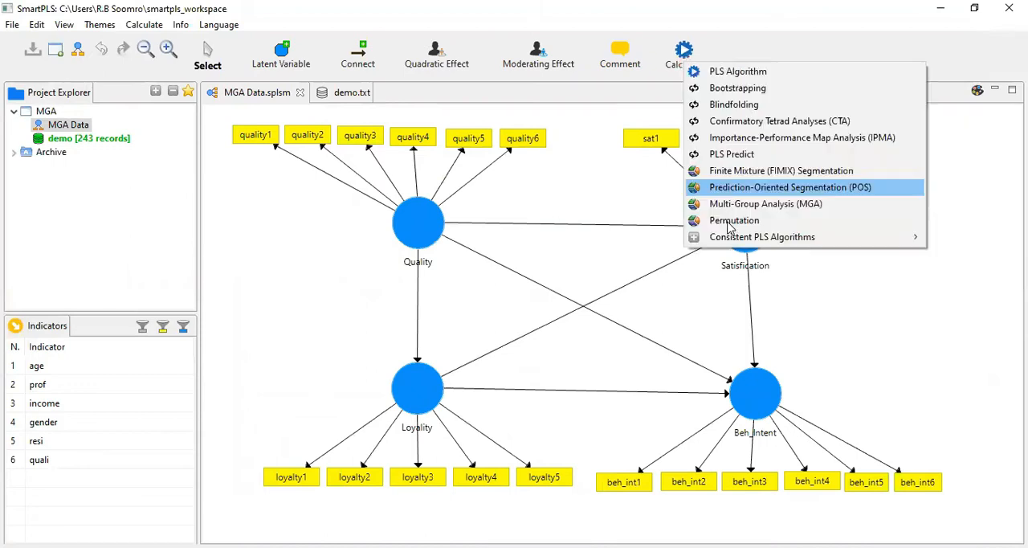
{"action": "mouse_move", "coordinate": [729, 239]}
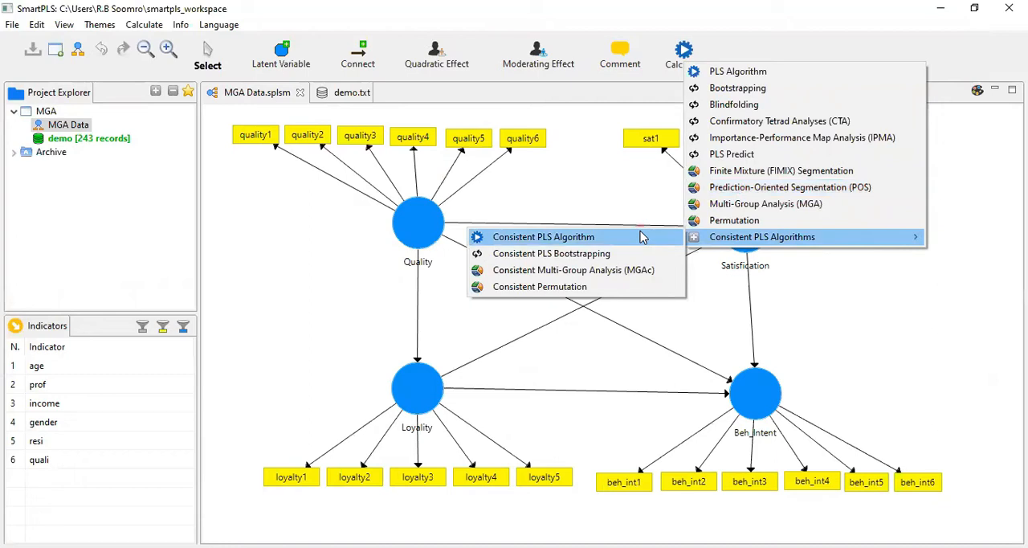
{"action": "left_click", "coordinate": [640, 235]}
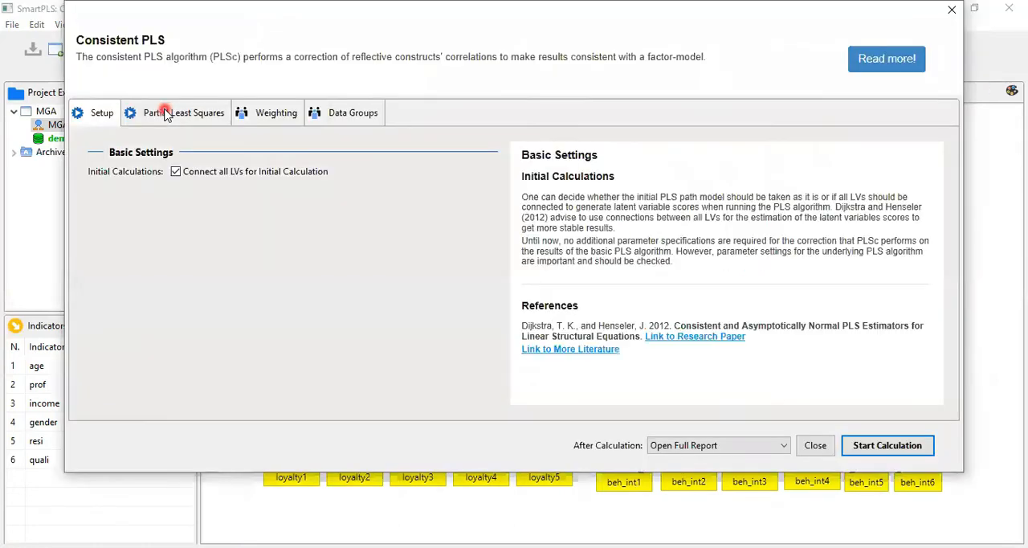
Select all data groups, Female and Male, for the Consistent PLS run and start the calculation with the full report.
{"action": "left_click", "coordinate": [167, 114]}
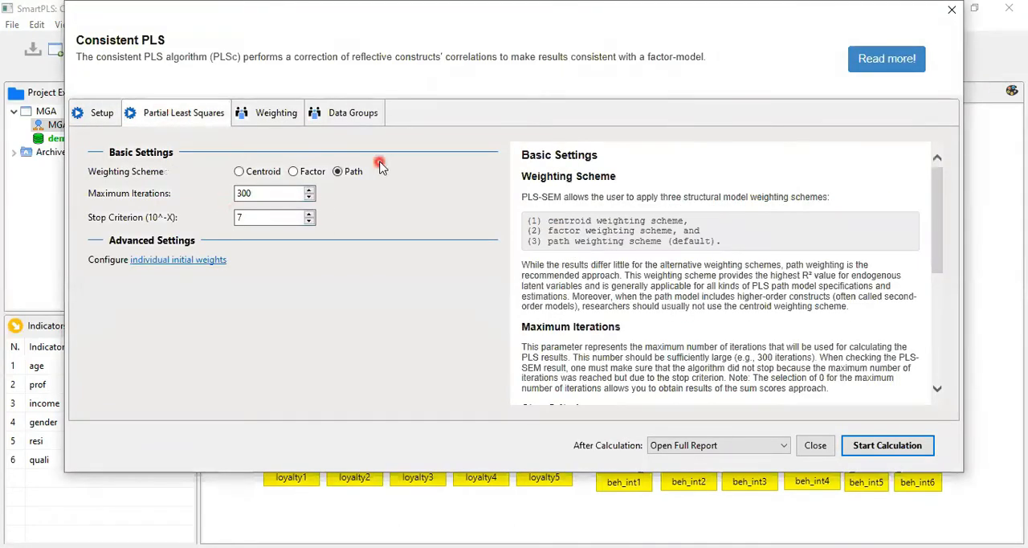
{"action": "left_click", "coordinate": [349, 116]}
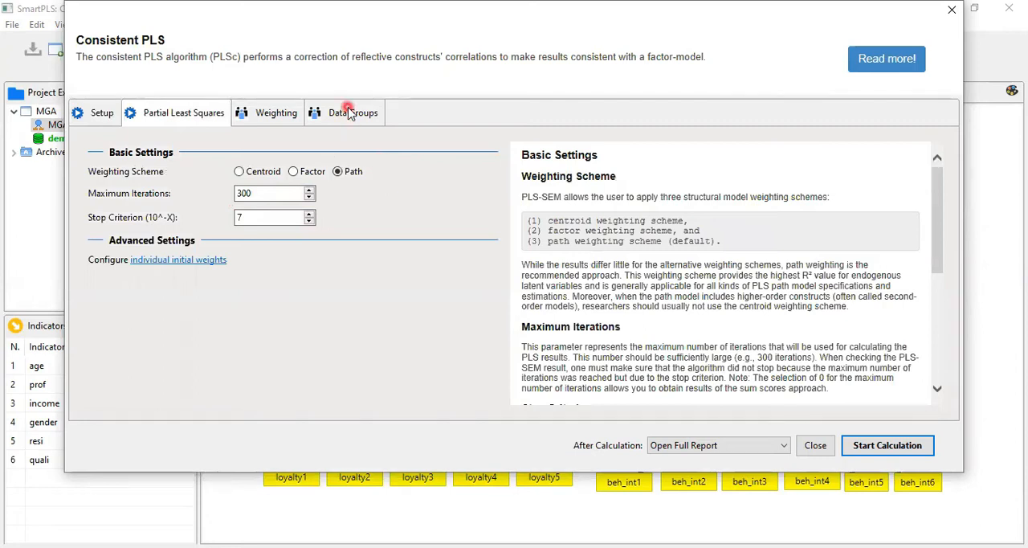
{"action": "left_click", "coordinate": [348, 114]}
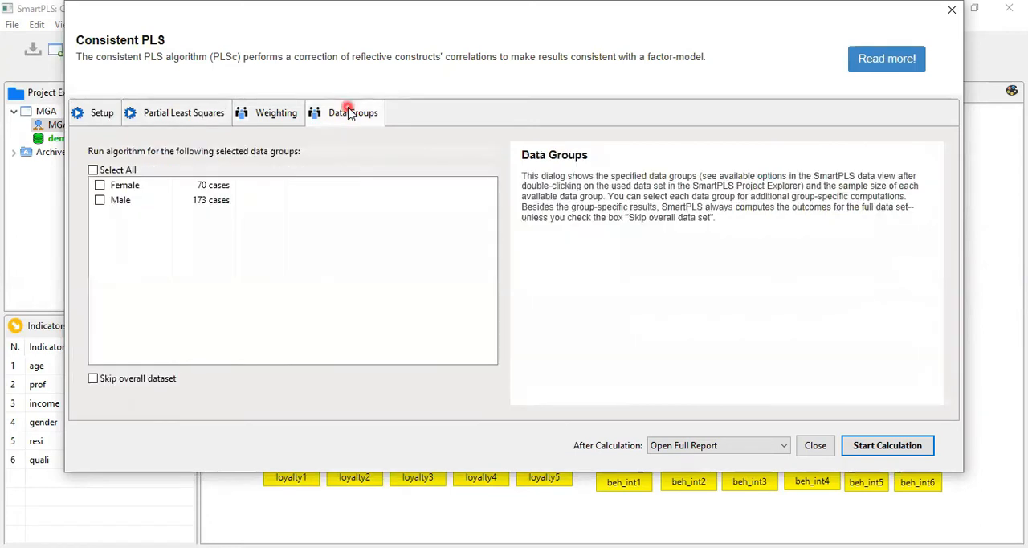
{"action": "left_click", "coordinate": [93, 170]}
{"action": "left_click", "coordinate": [236, 282]}
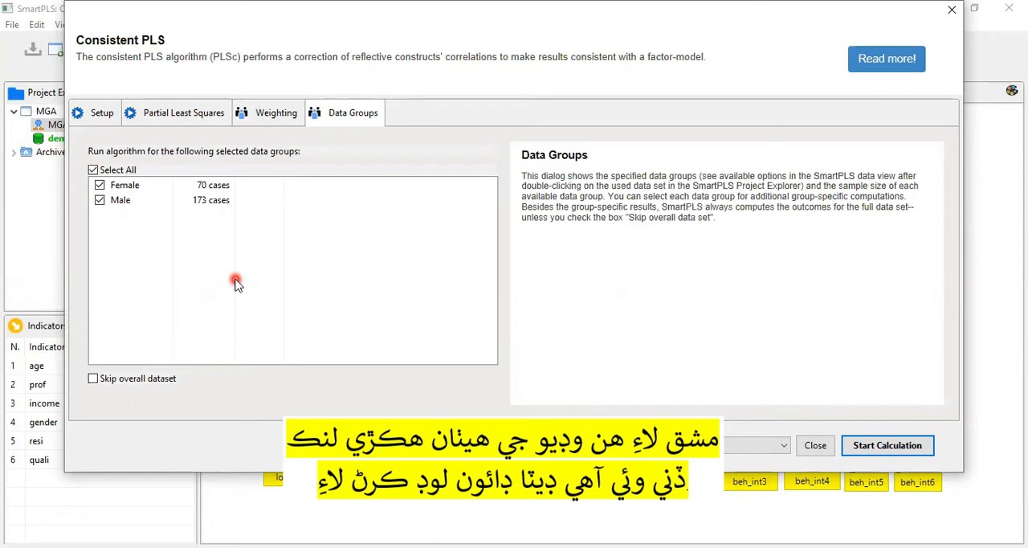
{"action": "left_click", "coordinate": [879, 446]}
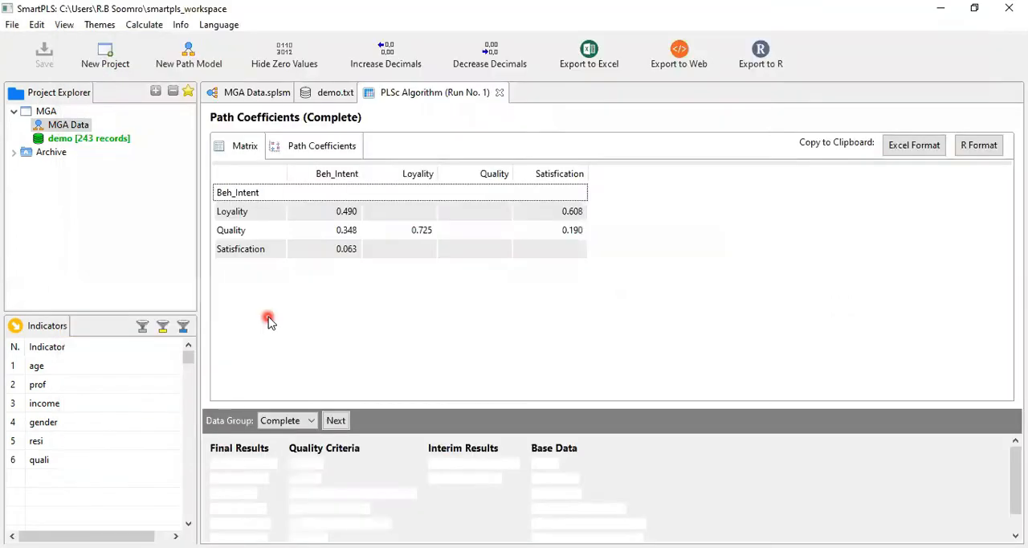
Examine the path coefficients matrix for the Complete data group in the PLSc report.
{"action": "left_click", "coordinate": [250, 466]}
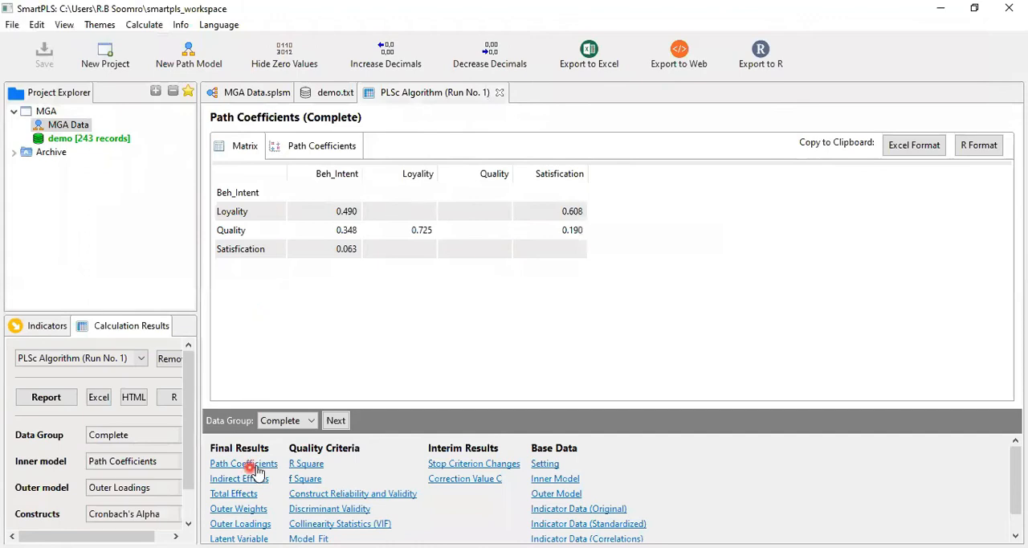
{"action": "left_click", "coordinate": [427, 302]}
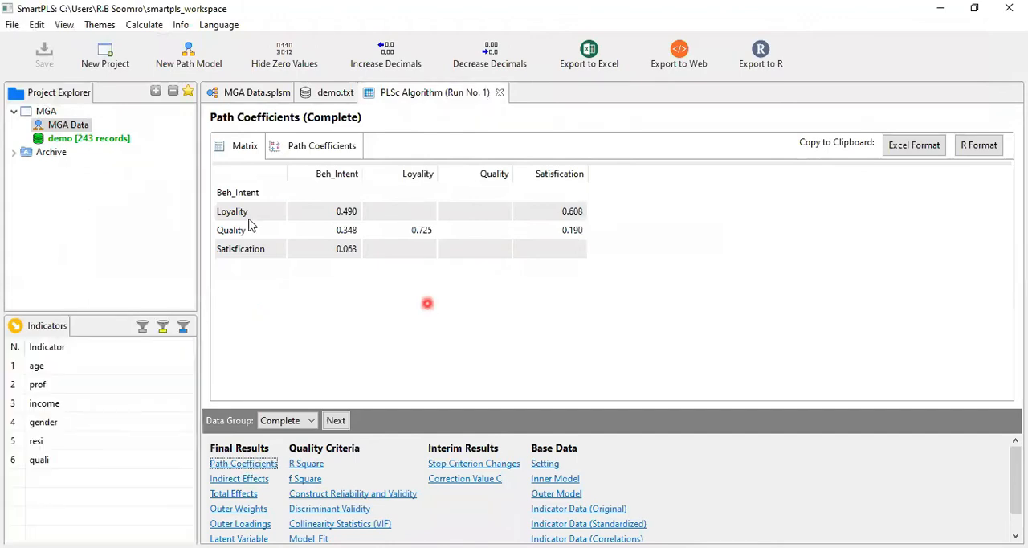
{"action": "left_click", "coordinate": [375, 244]}
{"action": "left_click", "coordinate": [265, 206]}
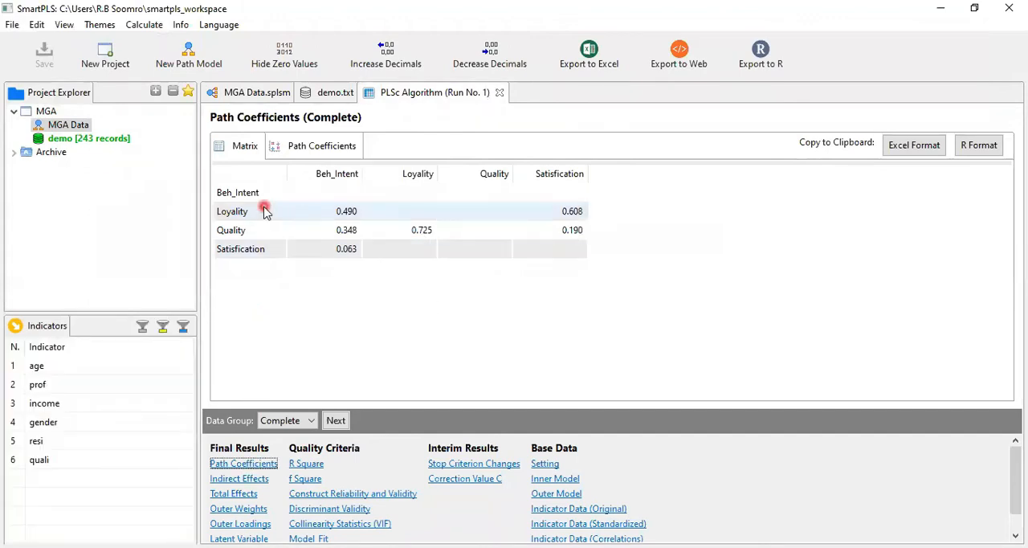
{"action": "left_click", "coordinate": [334, 175]}
{"action": "left_click", "coordinate": [449, 193]}
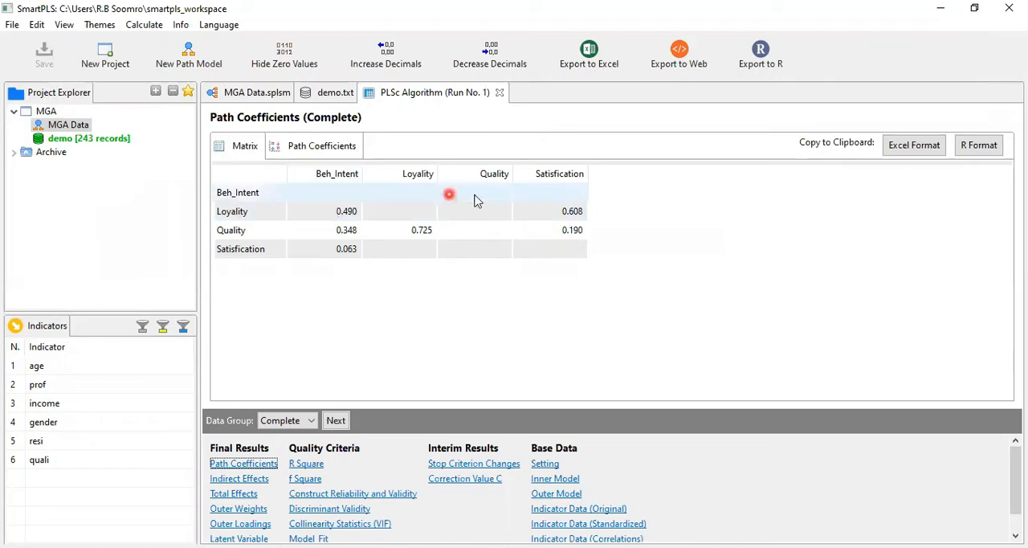
{"action": "left_click", "coordinate": [561, 199]}
{"action": "left_click", "coordinate": [371, 94]}
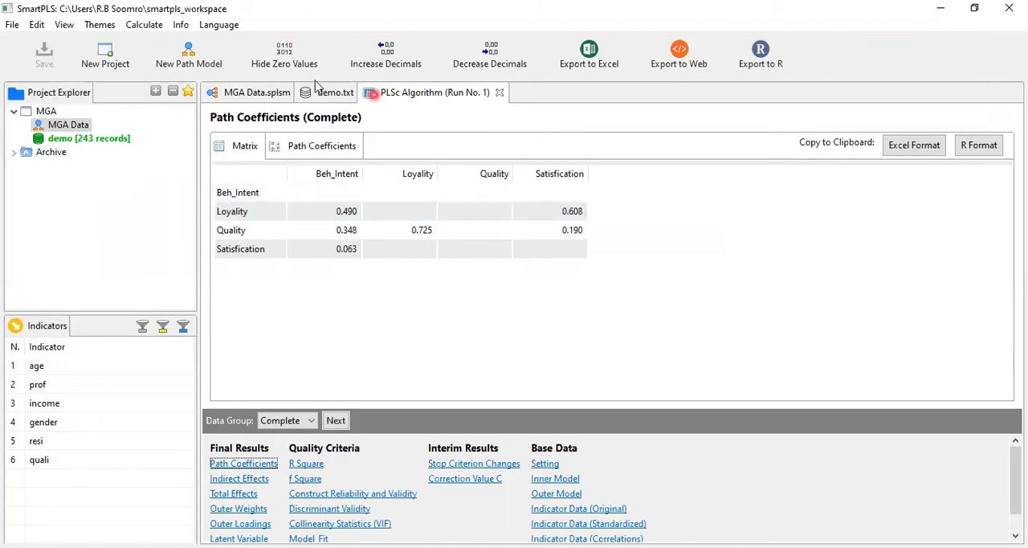
Return to the MGA Data model and examine the calculated results on the path diagram.
{"action": "left_click", "coordinate": [255, 93]}
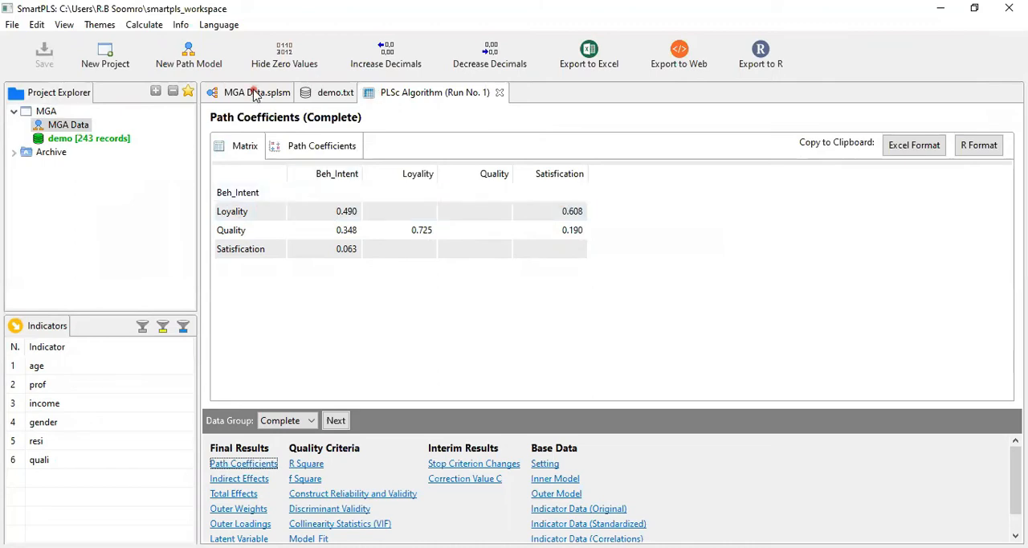
{"action": "left_click", "coordinate": [247, 274]}
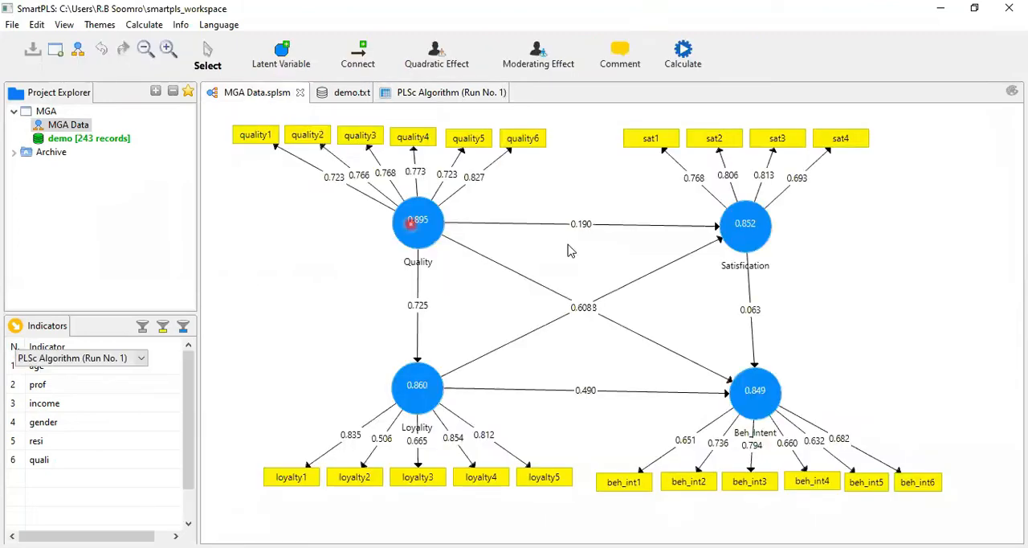
{"action": "left_click", "coordinate": [594, 279]}
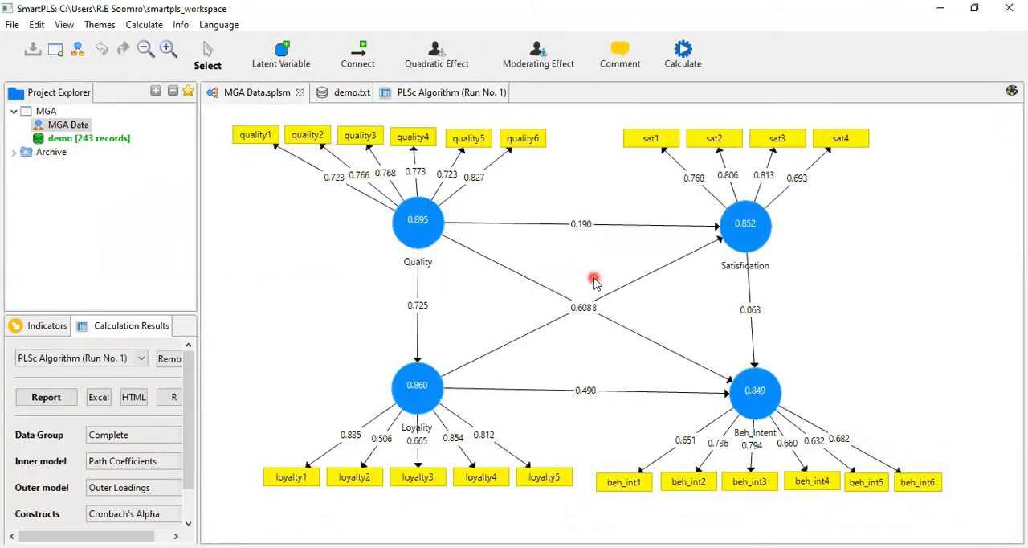
Show the calculation results on the diagram for the Female data group, followed by the Male data group.
{"action": "left_click", "coordinate": [244, 415]}
{"action": "left_click", "coordinate": [138, 438]}
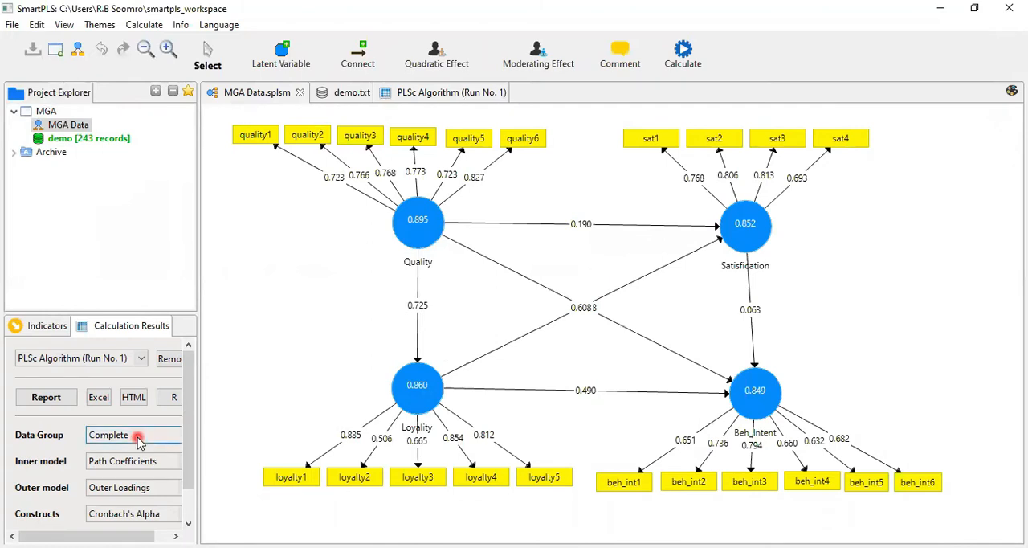
{"action": "left_click", "coordinate": [139, 438]}
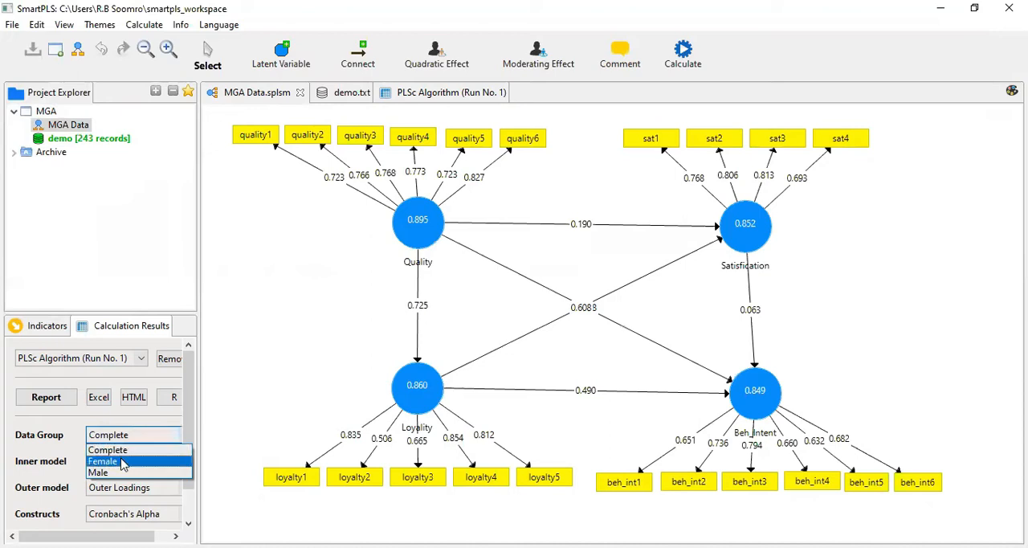
{"action": "left_click", "coordinate": [122, 463]}
{"action": "left_click", "coordinate": [206, 403]}
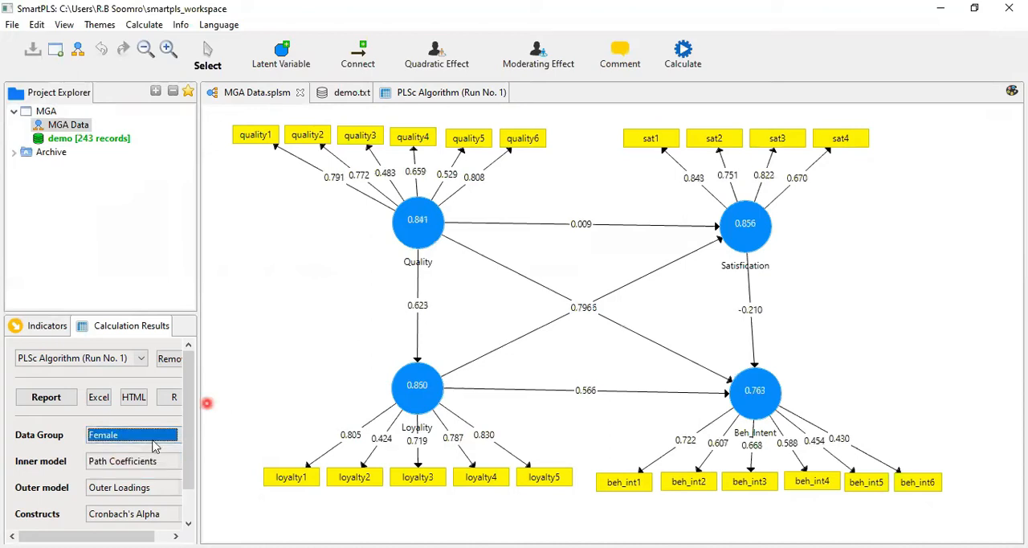
{"action": "left_click", "coordinate": [150, 434]}
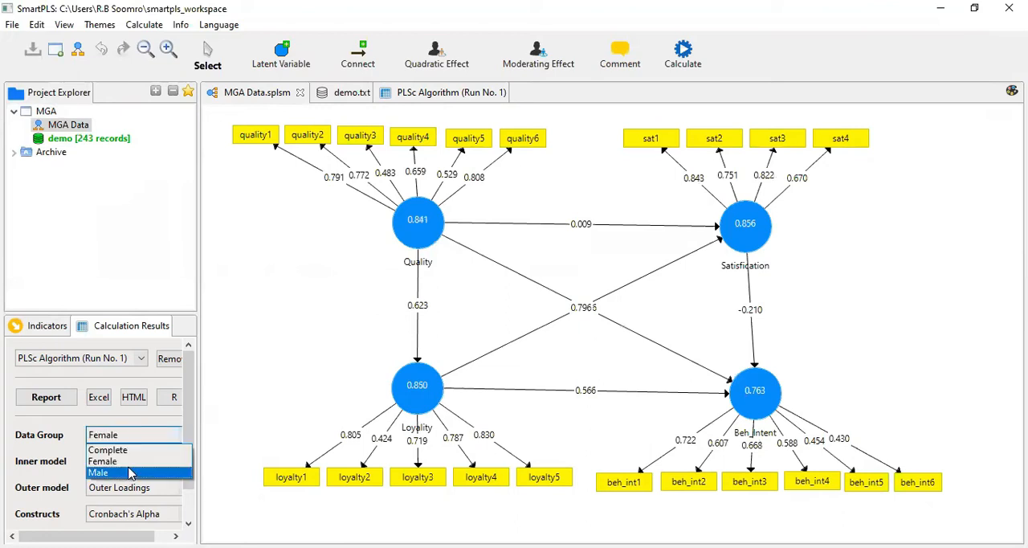
{"action": "left_click", "coordinate": [184, 470]}
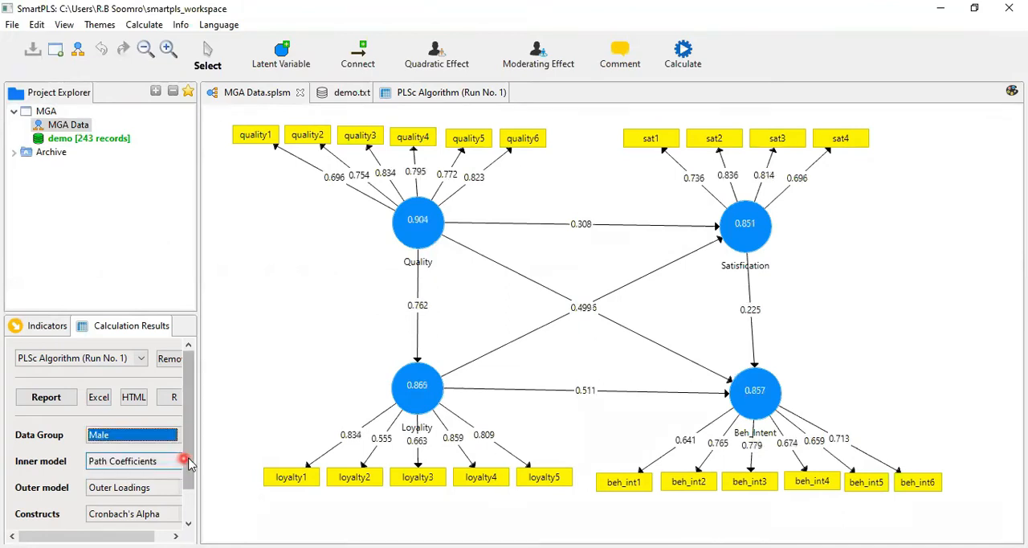
Display the Male group's Indirect Effects on the inner model, followed by its Total Effects.
{"action": "left_click_drag", "start_coordinate": [189, 459], "coordinate": [189, 493]}
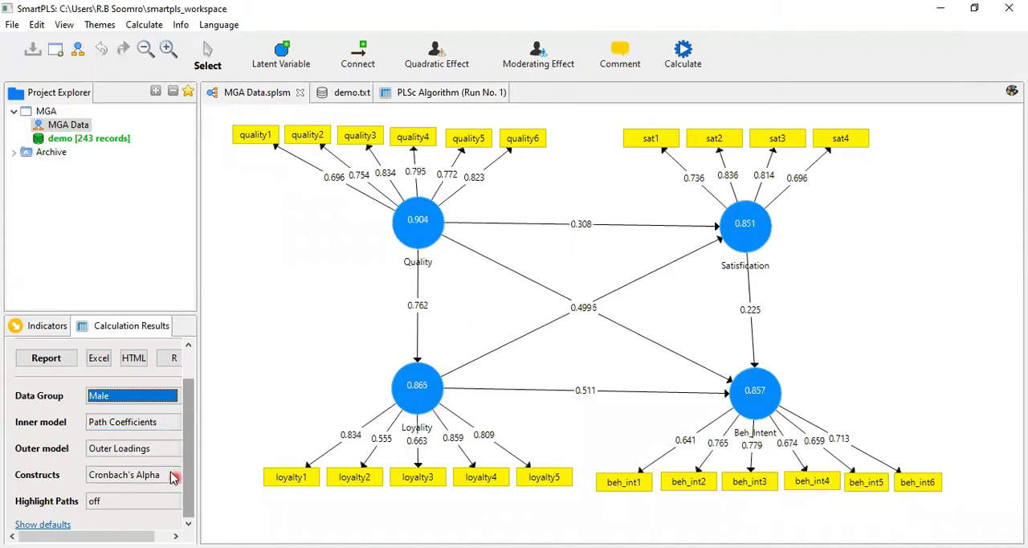
{"action": "left_click", "coordinate": [149, 425]}
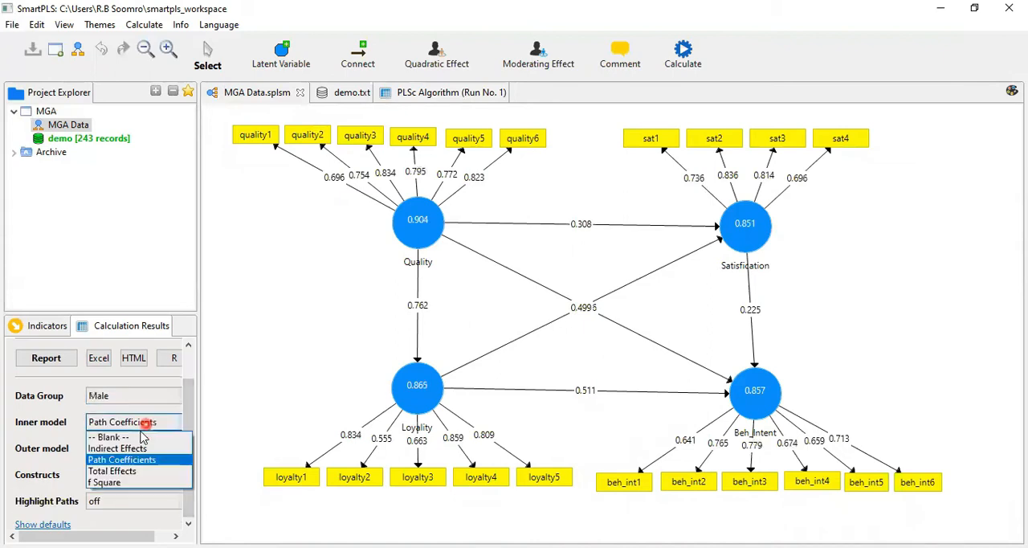
{"action": "left_click", "coordinate": [133, 448]}
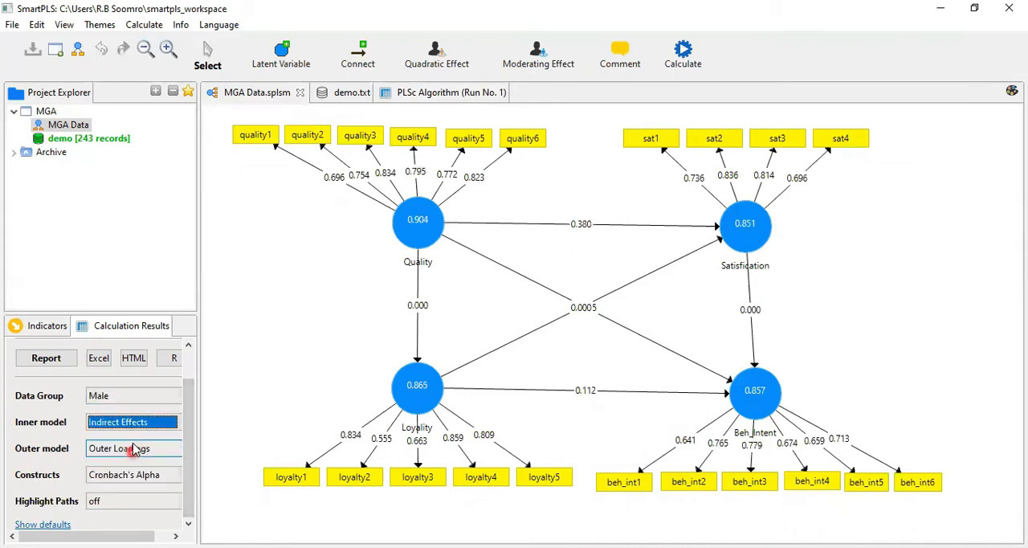
{"action": "left_click", "coordinate": [135, 427]}
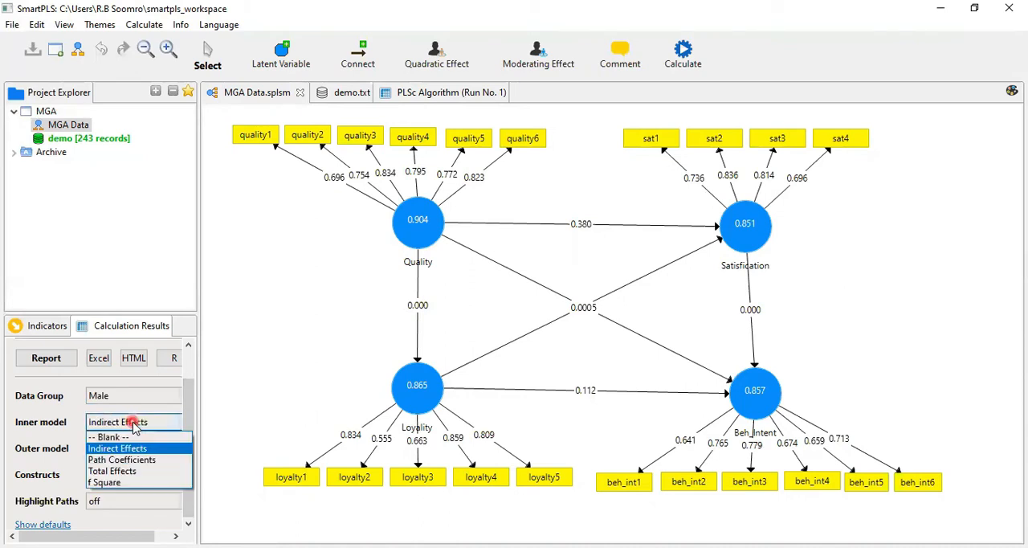
{"action": "left_click", "coordinate": [126, 471]}
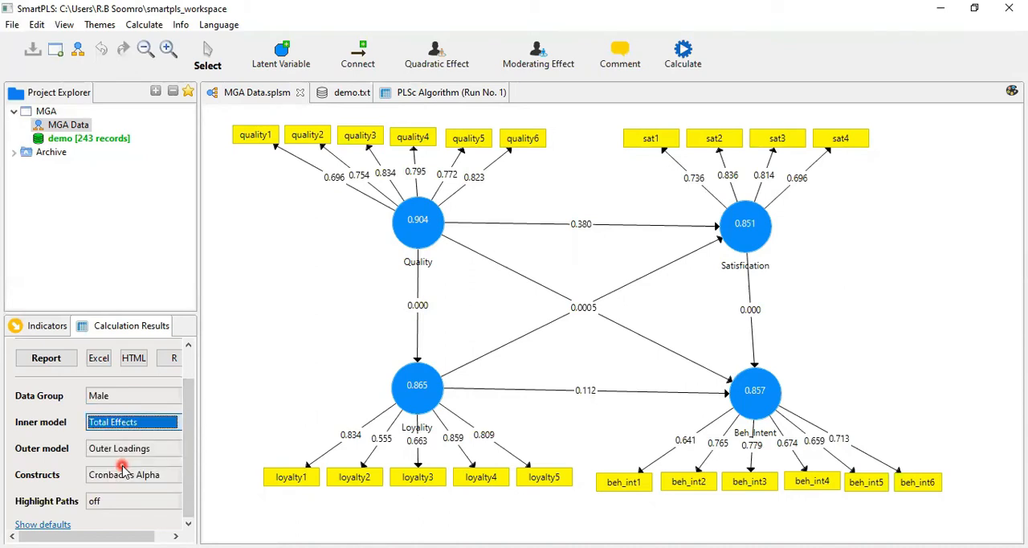
Check the display options for the constructs and outer model, and set the inner model to show f Square.
{"action": "left_click", "coordinate": [135, 475]}
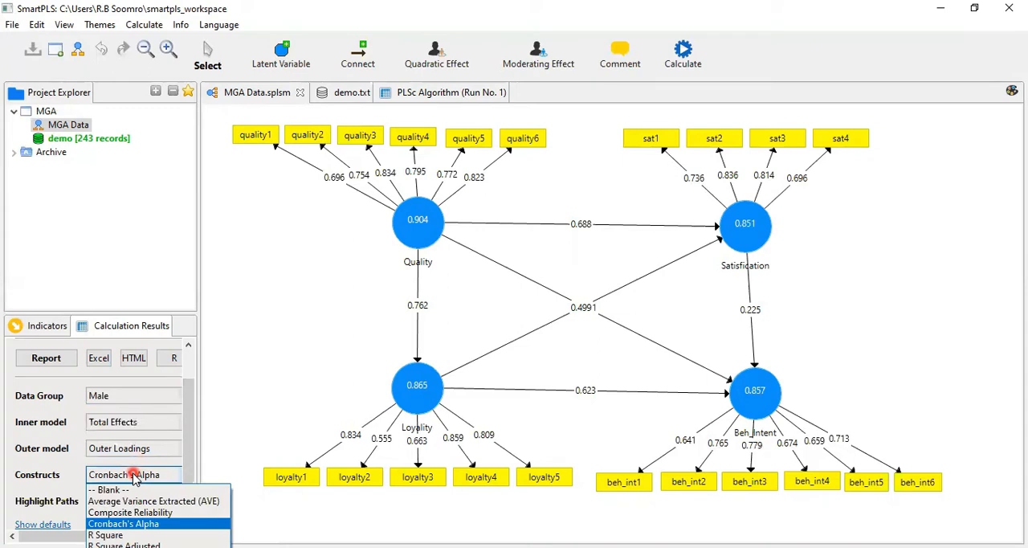
{"action": "left_click", "coordinate": [133, 447]}
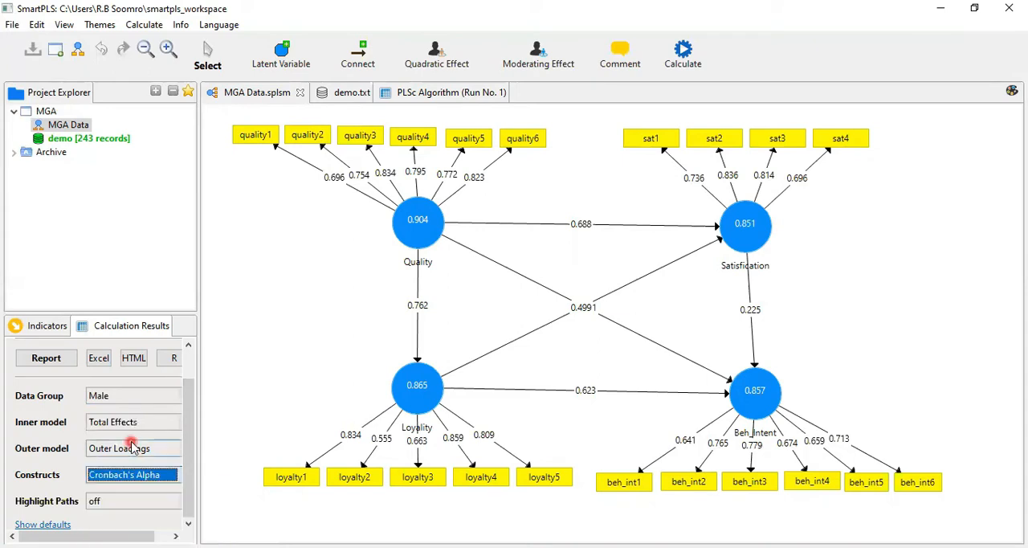
{"action": "left_click", "coordinate": [131, 447]}
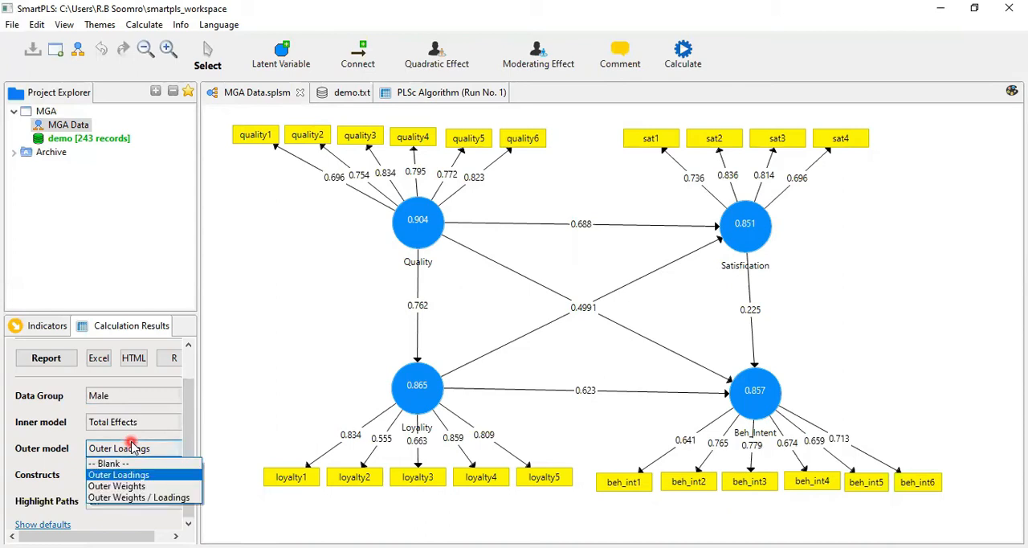
{"action": "left_click", "coordinate": [133, 424]}
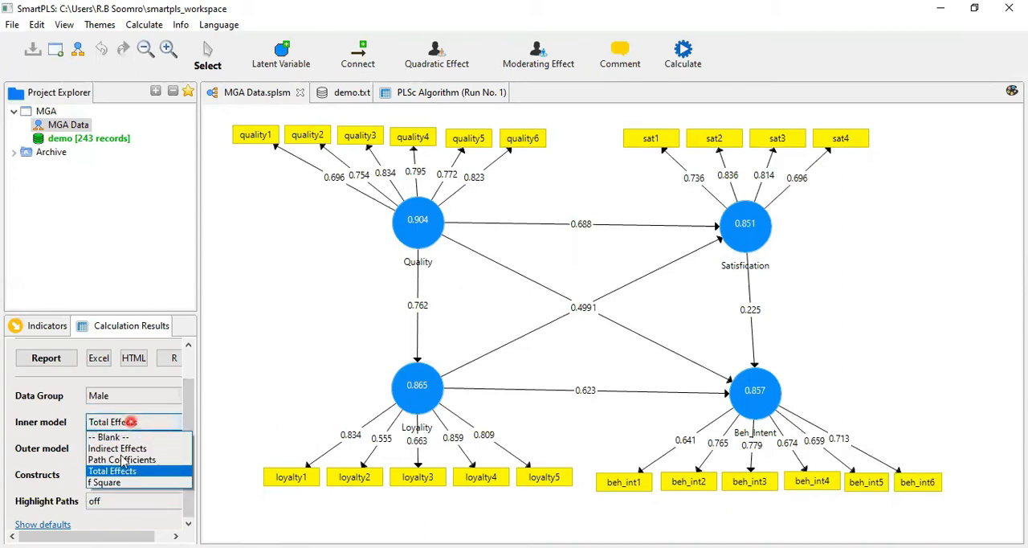
{"action": "left_click", "coordinate": [112, 483]}
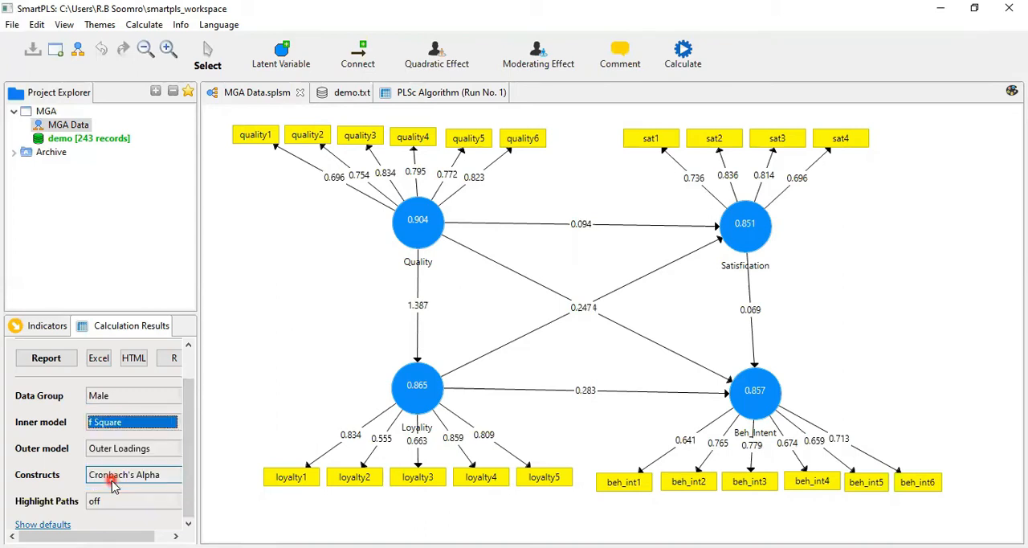
Highlight the diagram paths using relative values, and switch the displayed results to the Female data group.
{"action": "left_click", "coordinate": [115, 476]}
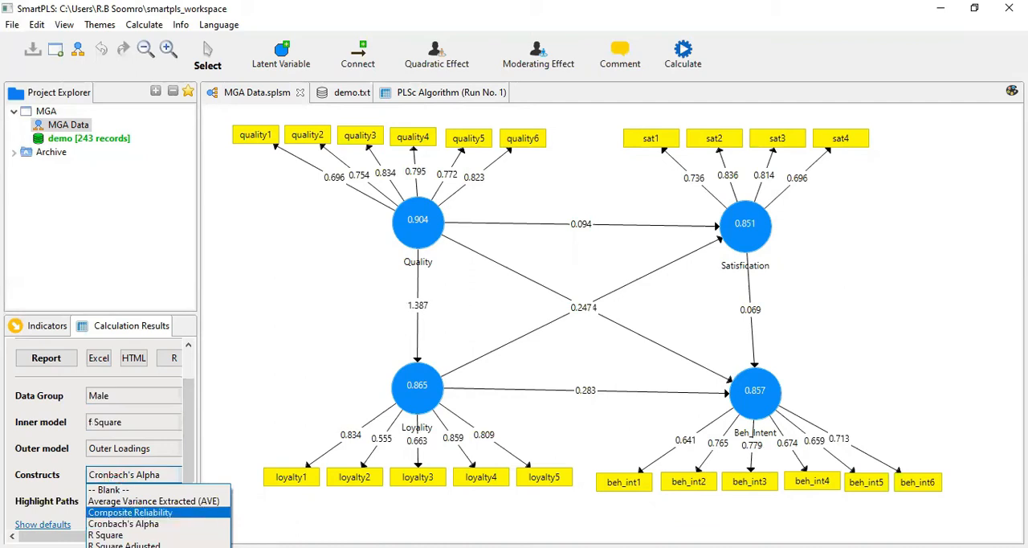
{"action": "left_click", "coordinate": [153, 453]}
{"action": "left_click", "coordinate": [128, 499]}
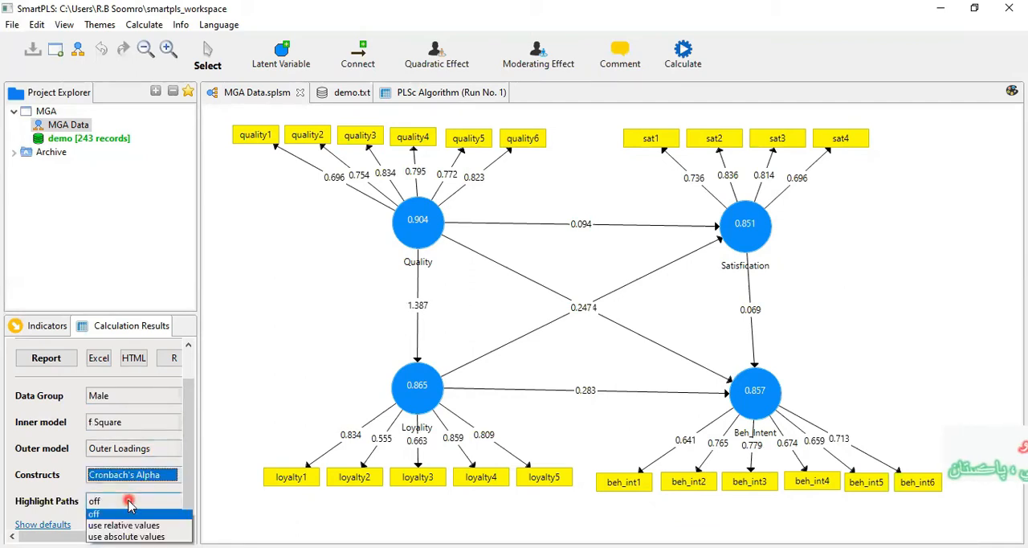
{"action": "left_click", "coordinate": [122, 525]}
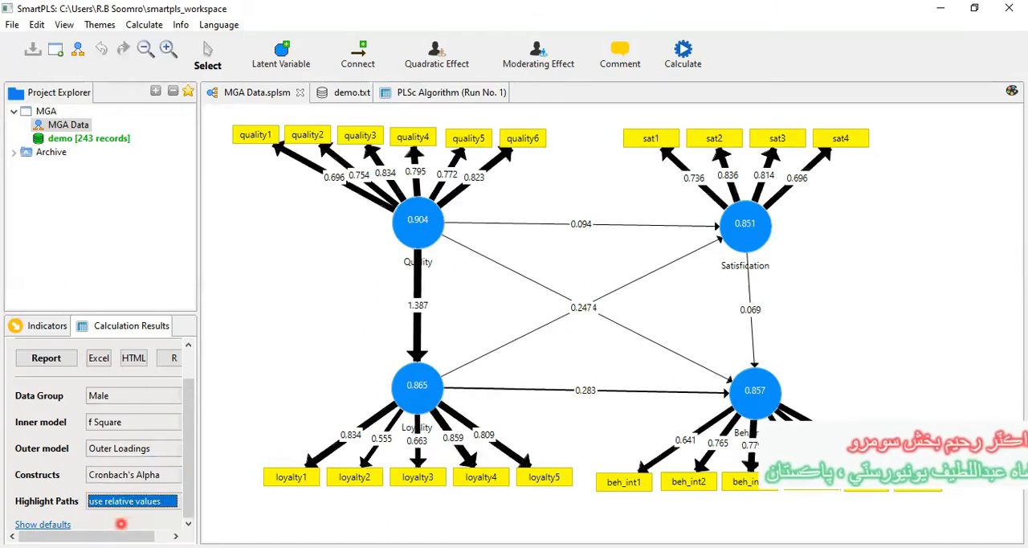
{"action": "left_click", "coordinate": [114, 399]}
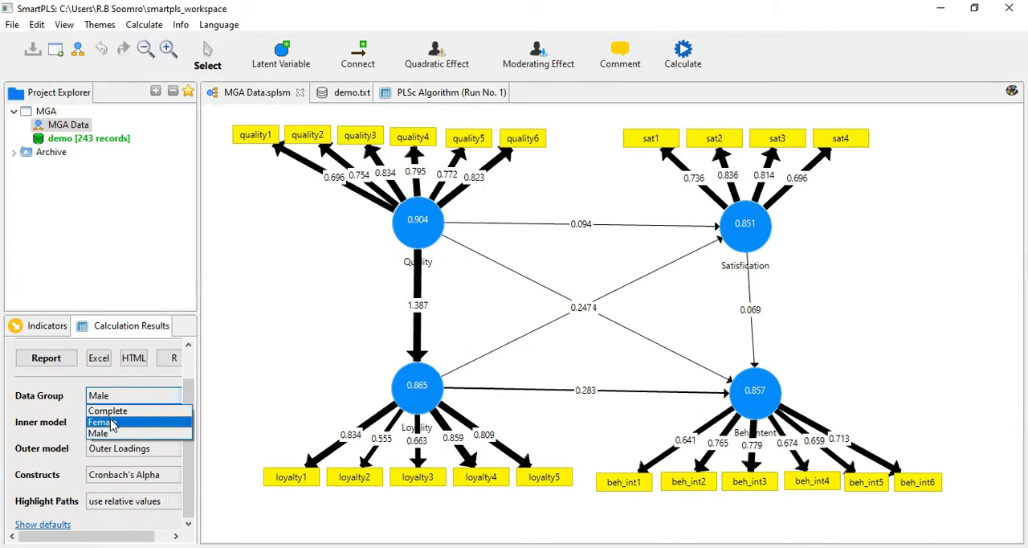
{"action": "left_click", "coordinate": [432, 116]}
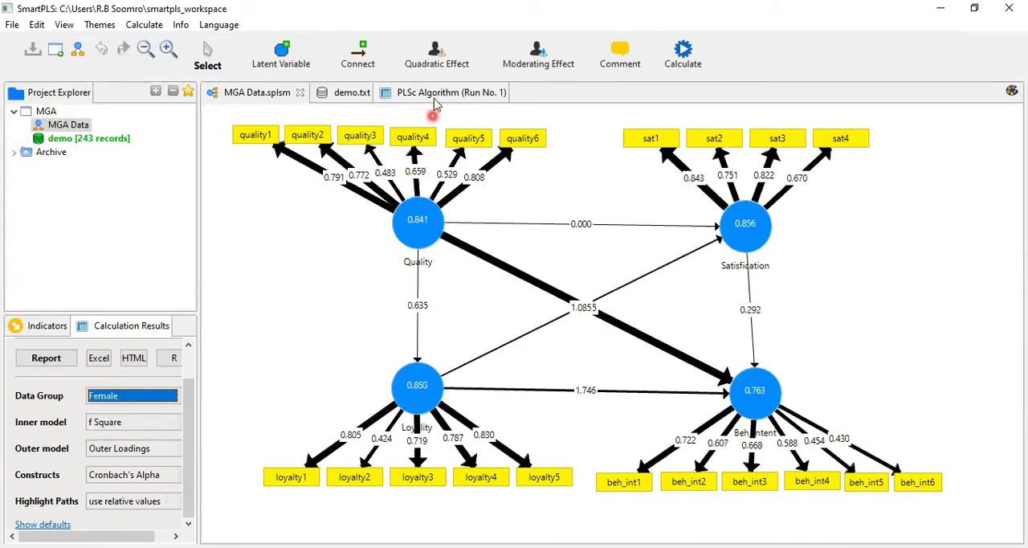
Open the PLSc Algorithm report and review the Path Coefficients for the Female, Male and Complete data groups in turn.
{"action": "left_click", "coordinate": [434, 93]}
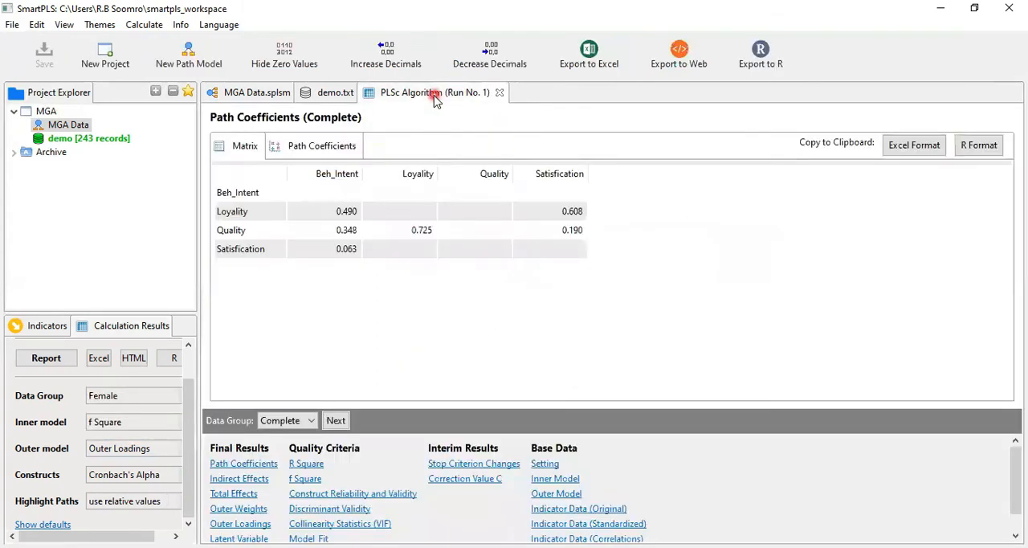
{"action": "left_click", "coordinate": [313, 268]}
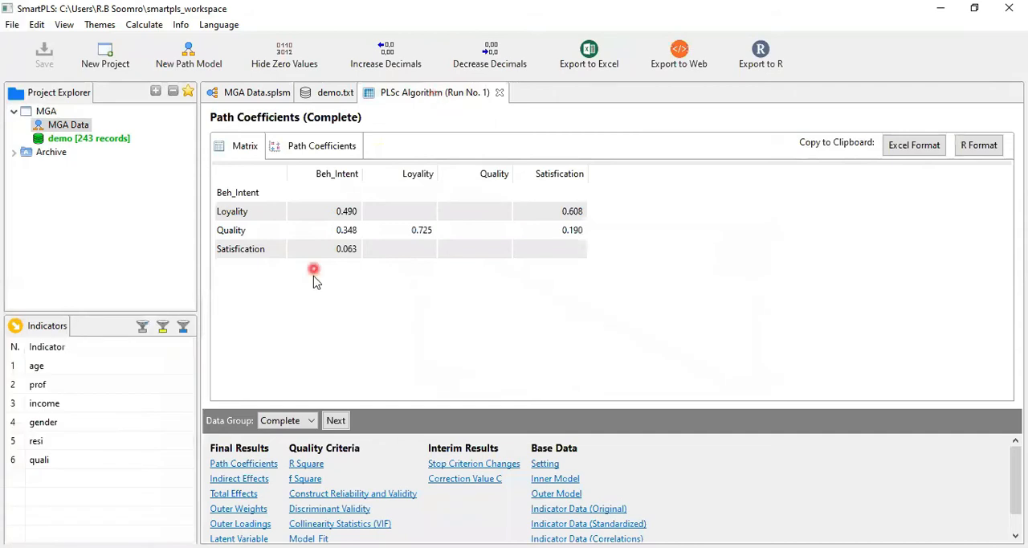
{"action": "left_click", "coordinate": [289, 419]}
{"action": "left_click", "coordinate": [335, 421]}
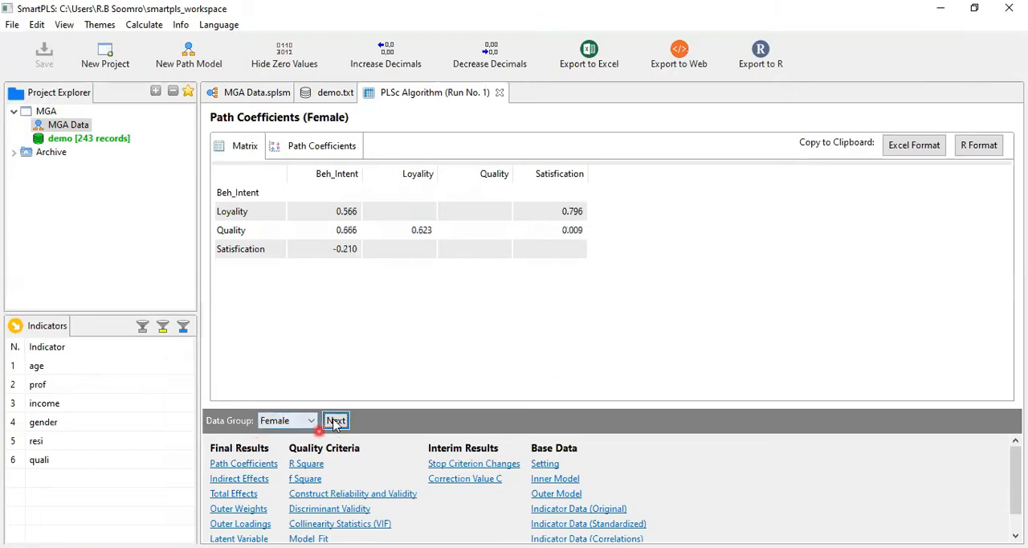
{"action": "left_click", "coordinate": [335, 420]}
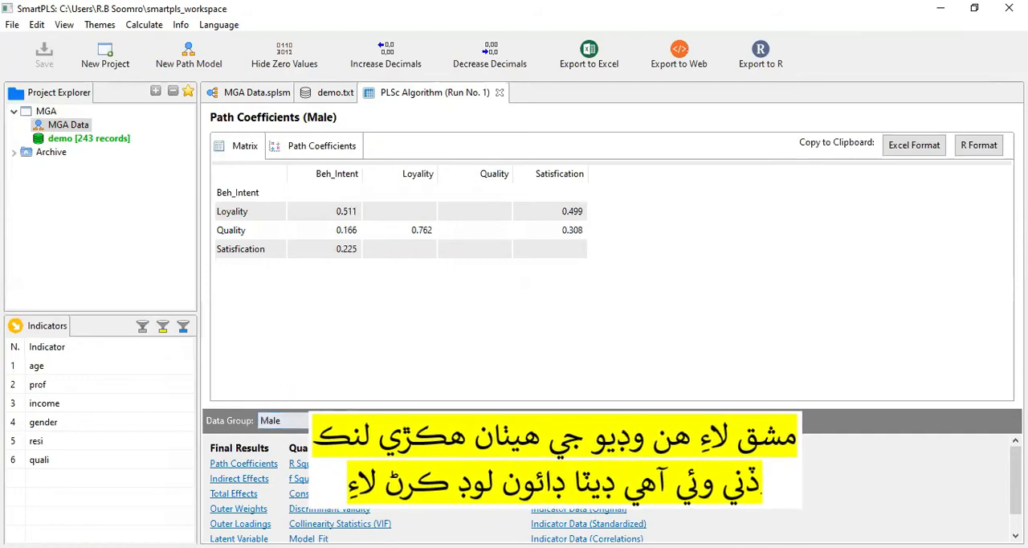
{"action": "left_click", "coordinate": [337, 421]}
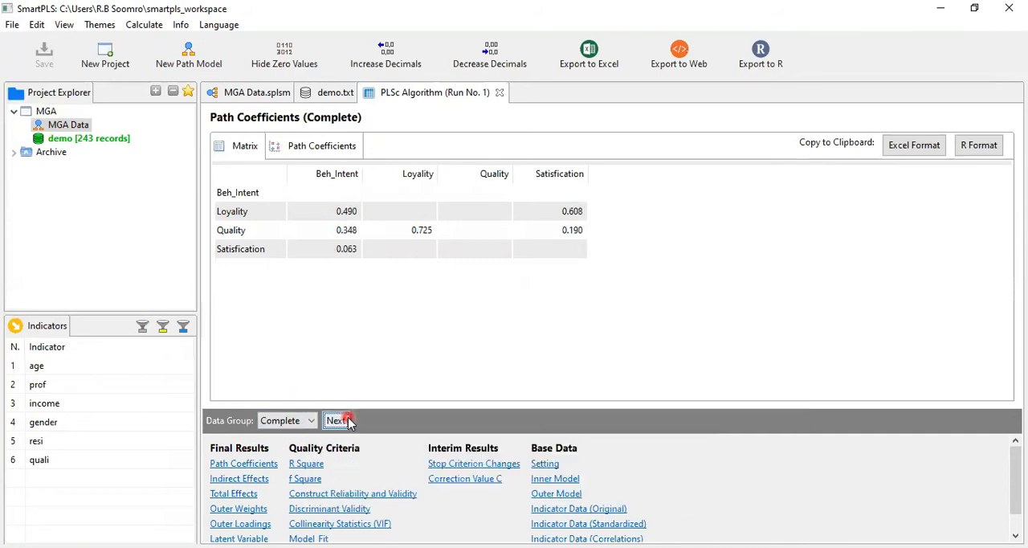
View the Indirect Effects for the Complete data group in the report, followed by the Total Effects.
{"action": "left_click", "coordinate": [234, 466]}
{"action": "left_click", "coordinate": [235, 479]}
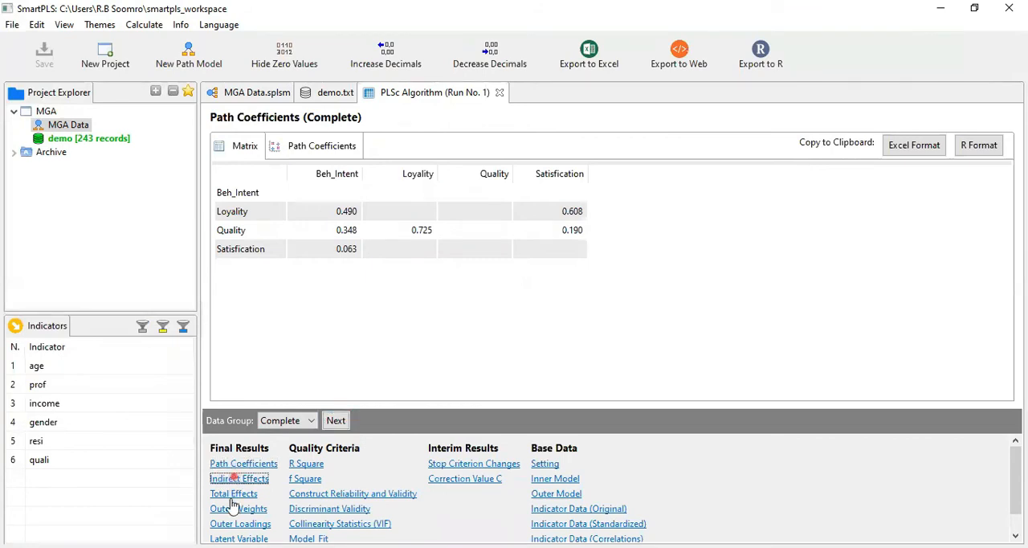
{"action": "left_click", "coordinate": [231, 496]}
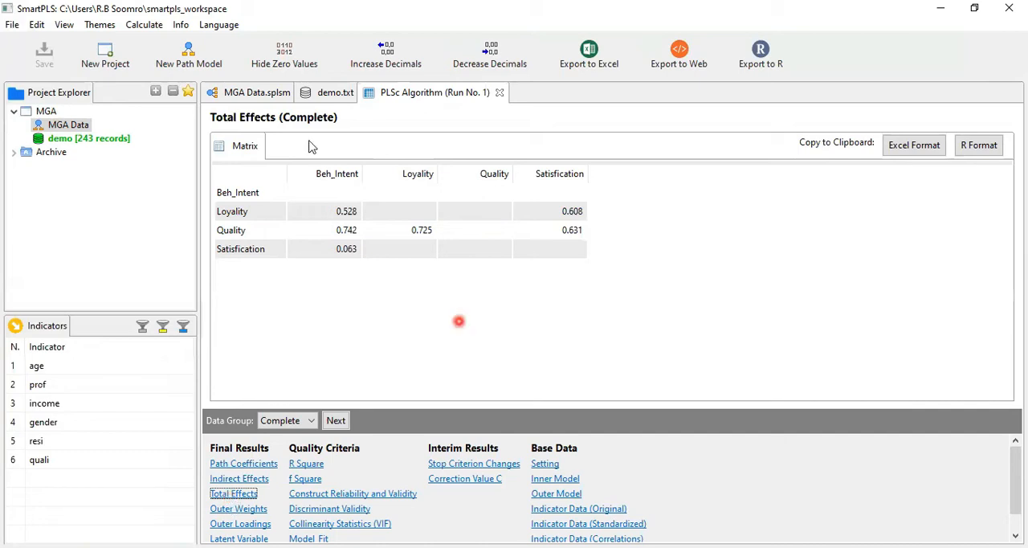
Return to the MGA Data path model and check the display settings of its calculation results.
{"action": "left_click", "coordinate": [238, 94]}
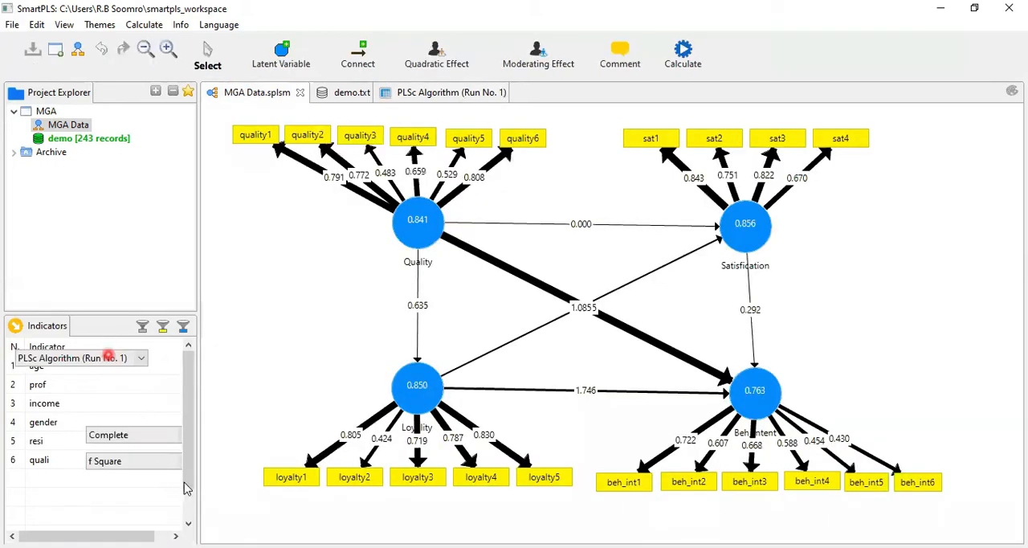
{"action": "left_click_drag", "start_coordinate": [185, 496], "coordinate": [188, 522]}
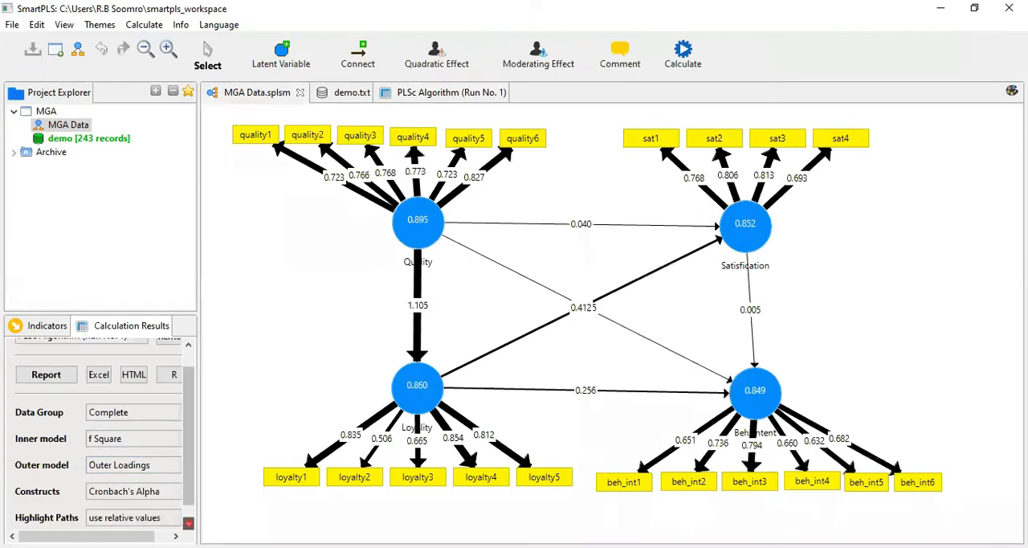
{"action": "scroll", "coordinate": [149, 498], "scroll_direction": "down", "scroll_amount": 1}
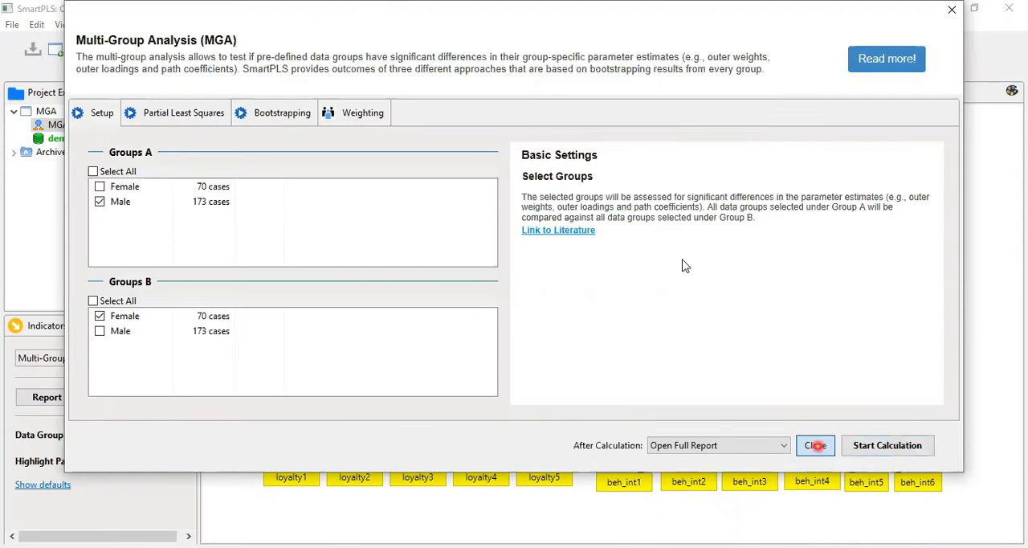
Run a Multi-Group Analysis (MGA) with only Male selected in Groups A and only Female in Groups B.
{"action": "left_click", "coordinate": [817, 445]}
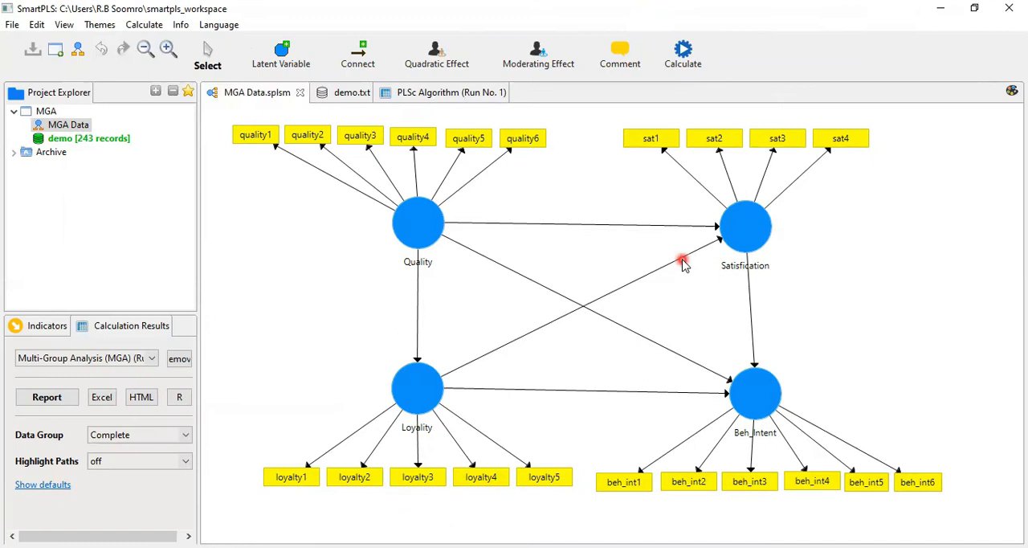
{"action": "left_click", "coordinate": [677, 74]}
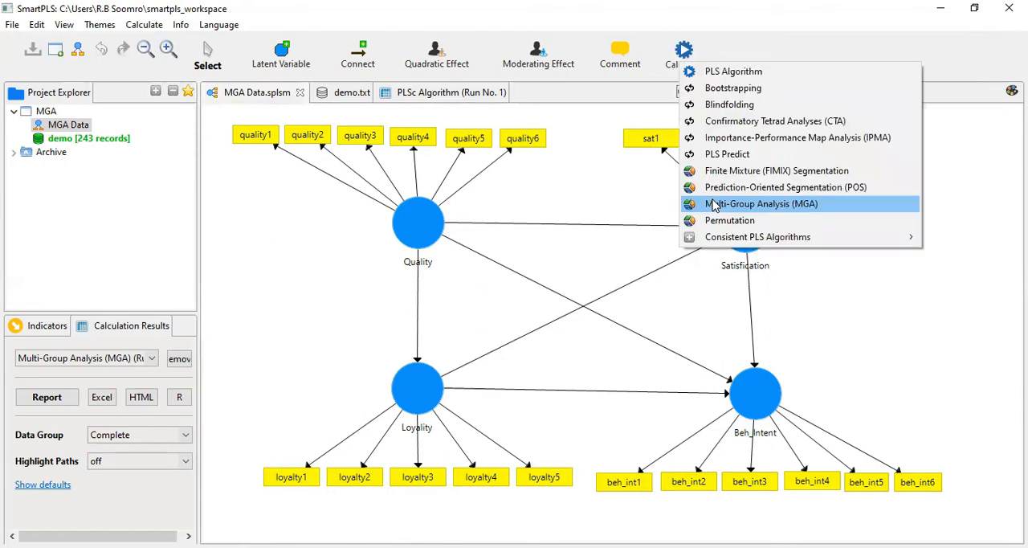
{"action": "left_click", "coordinate": [713, 205]}
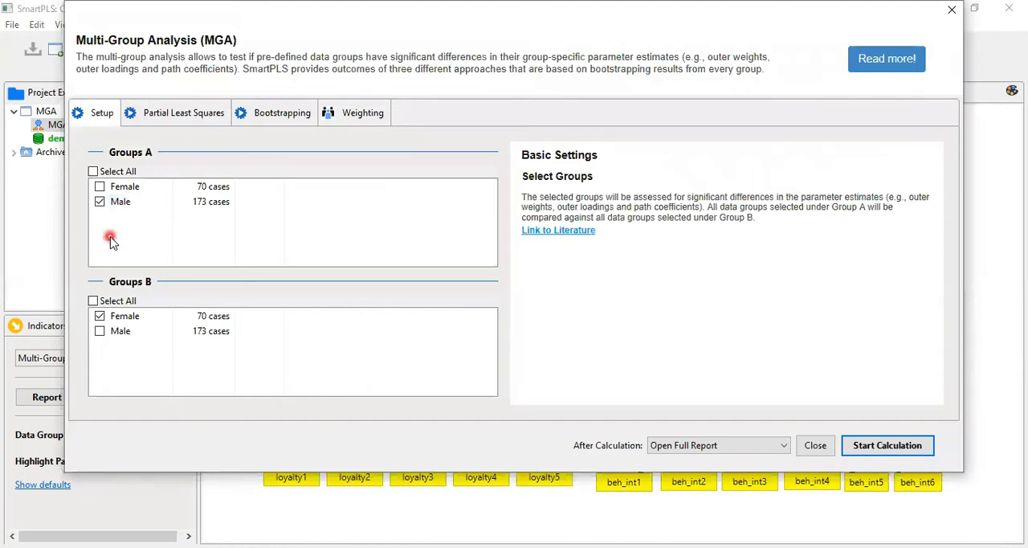
{"action": "left_click", "coordinate": [264, 301]}
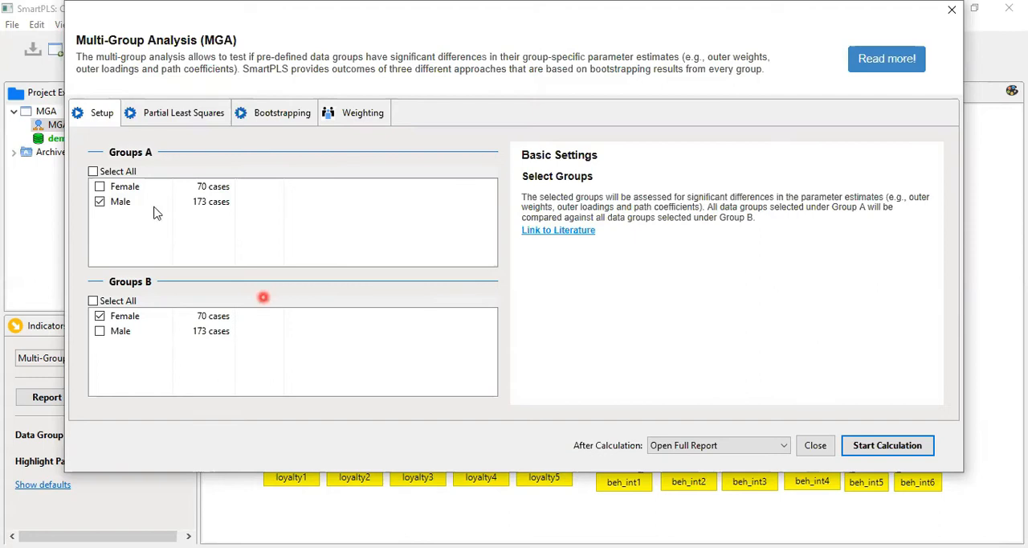
{"action": "left_click", "coordinate": [113, 176]}
{"action": "left_click", "coordinate": [114, 188]}
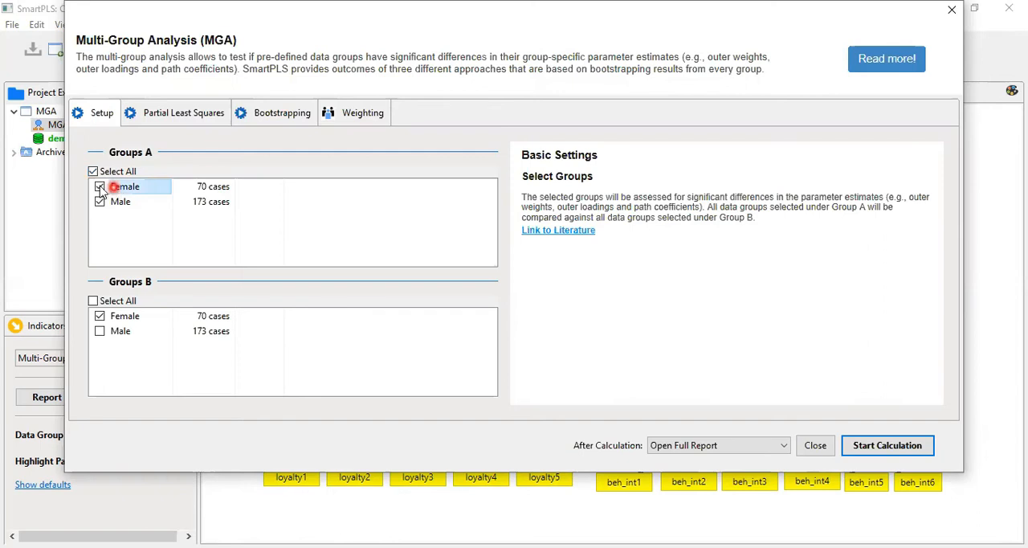
{"action": "left_click", "coordinate": [99, 187]}
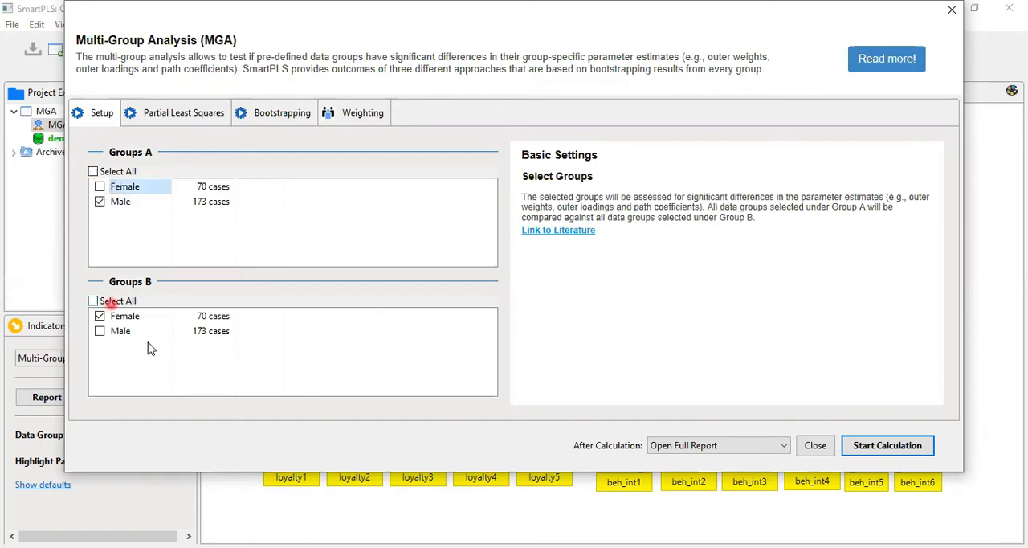
{"action": "left_click", "coordinate": [876, 450]}
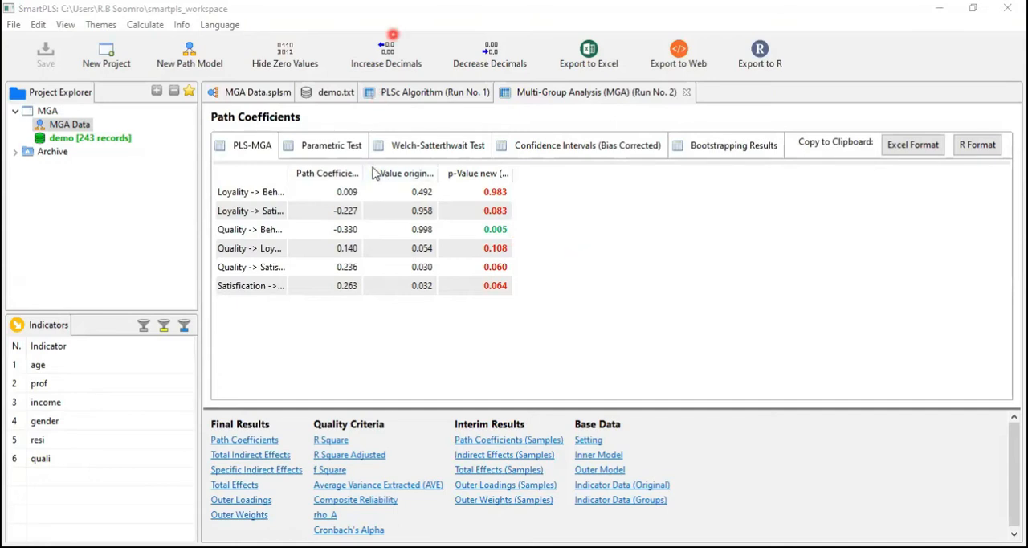
Widen the path name, coefficient difference and p-value columns of the PLS-MGA table to show their full text.
{"action": "double_click", "coordinate": [284, 167]}
{"action": "left_click_drag", "start_coordinate": [413, 168], "coordinate": [516, 172]}
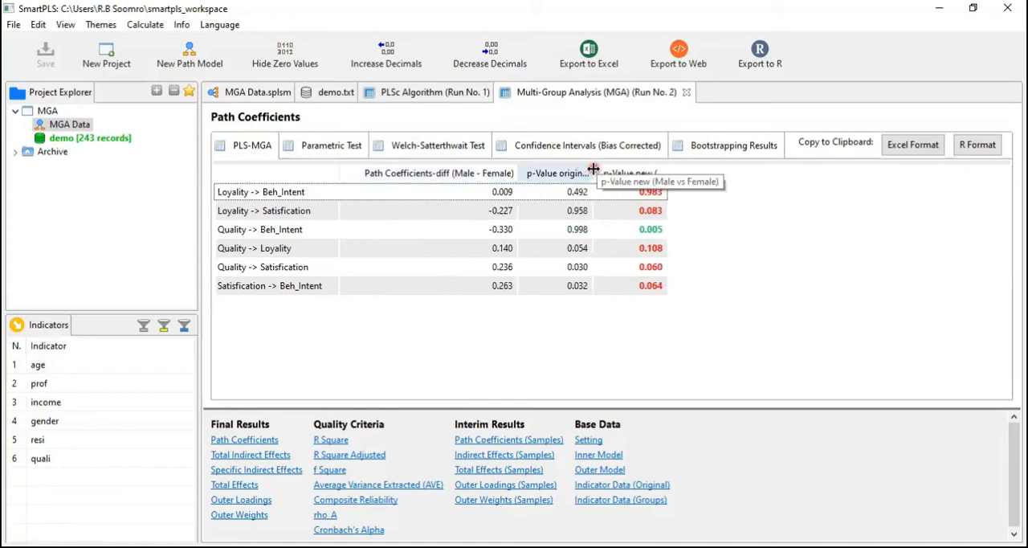
{"action": "left_click_drag", "start_coordinate": [667, 170], "coordinate": [745, 171]}
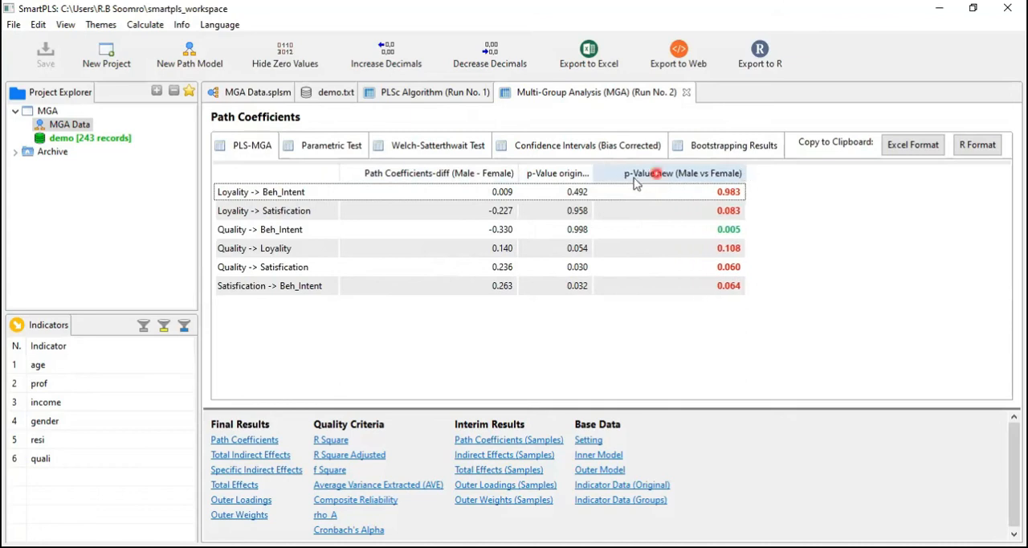
{"action": "left_click_drag", "start_coordinate": [592, 172], "coordinate": [709, 170]}
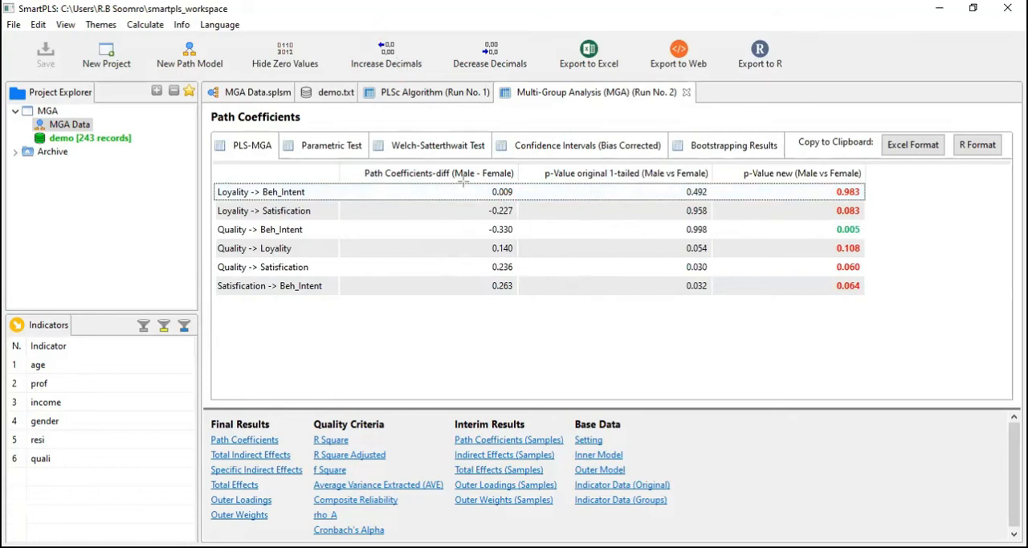
Examine the Male–Female path coefficient differences and the new p-values for each path to judge which group differences are significant.
{"action": "left_click_drag", "start_coordinate": [464, 185], "coordinate": [525, 293]}
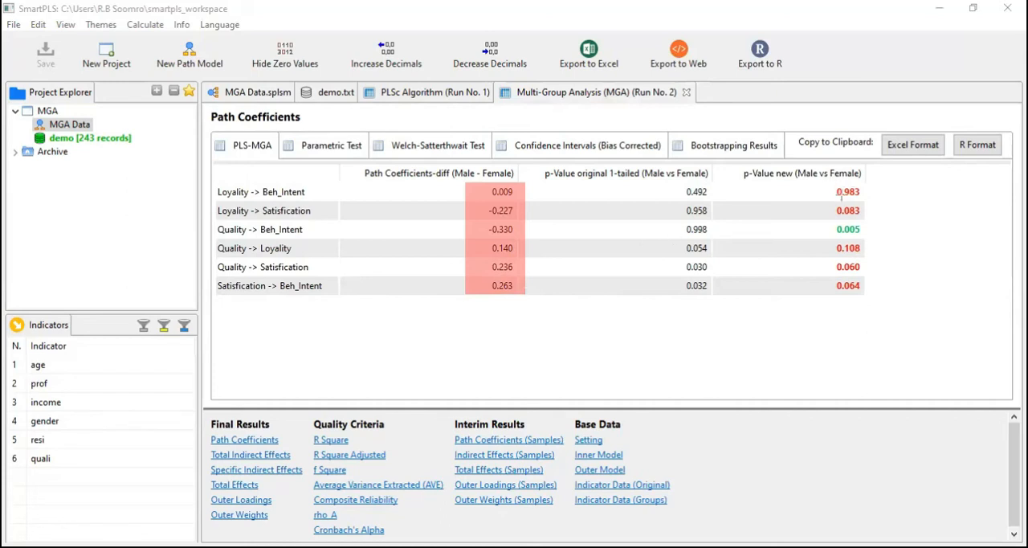
{"action": "left_click_drag", "start_coordinate": [840, 195], "coordinate": [866, 216]}
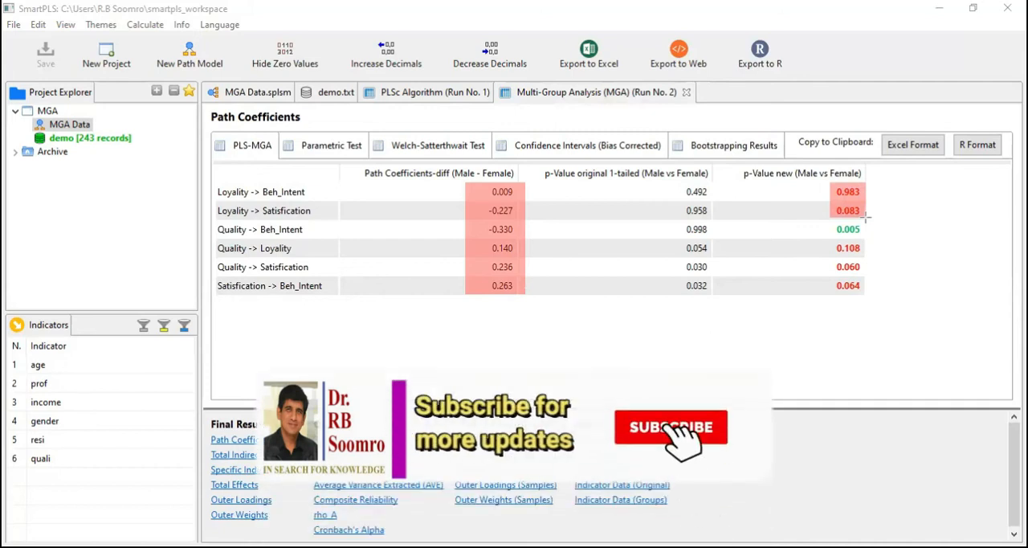
{"action": "left_click_drag", "start_coordinate": [830, 239], "coordinate": [864, 295]}
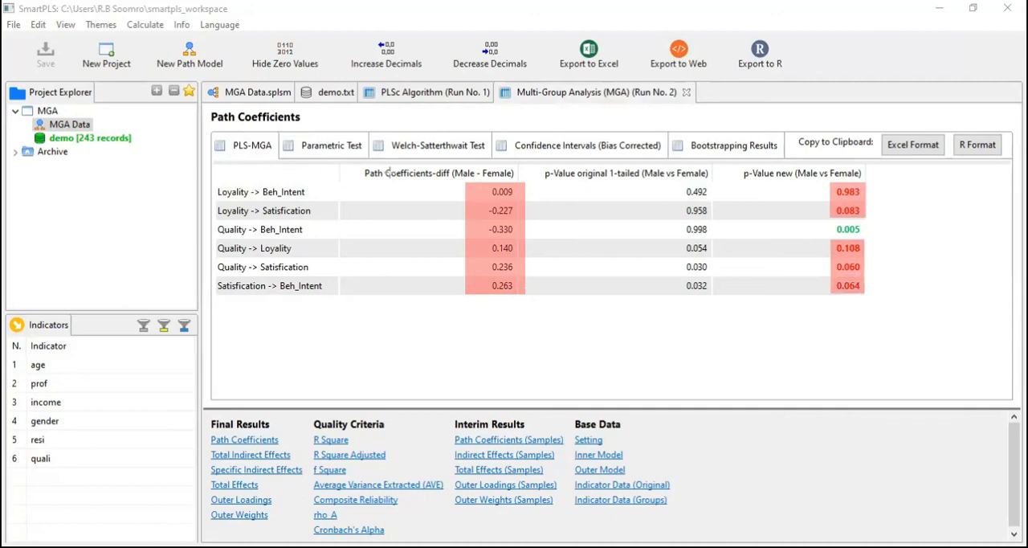
{"action": "left_click_drag", "start_coordinate": [214, 187], "coordinate": [325, 301]}
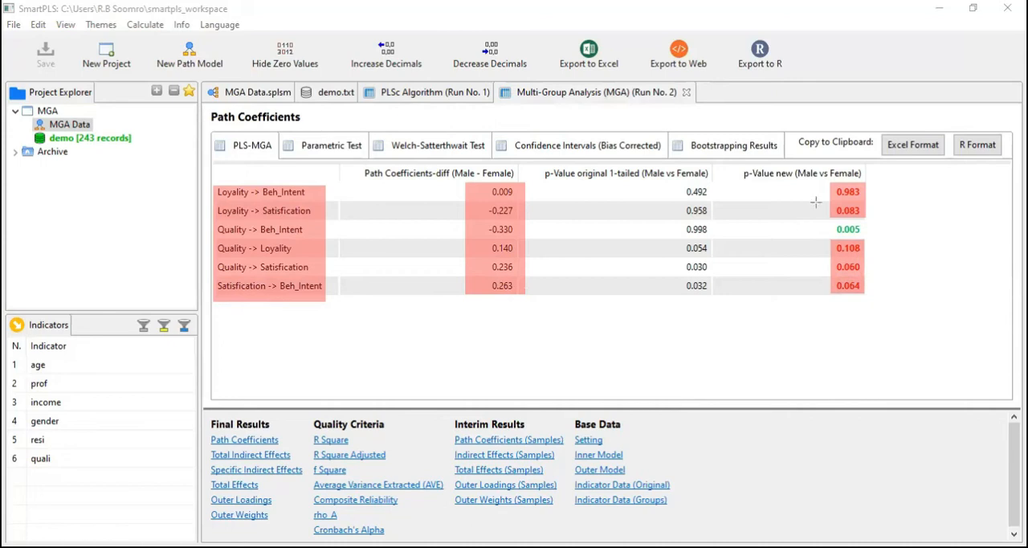
{"action": "left_click_drag", "start_coordinate": [827, 222], "coordinate": [877, 238]}
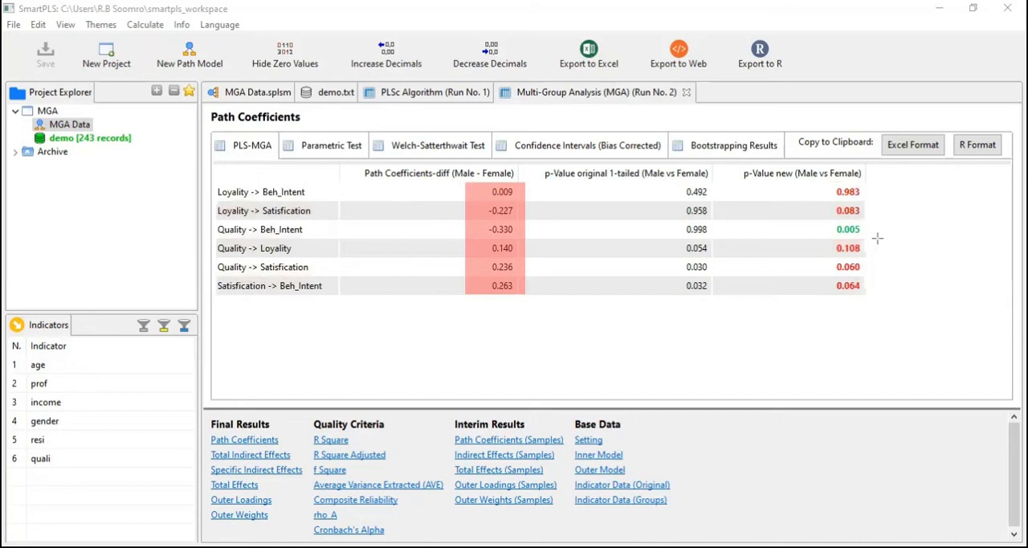
{"action": "left_click_drag", "start_coordinate": [832, 181], "coordinate": [867, 219]}
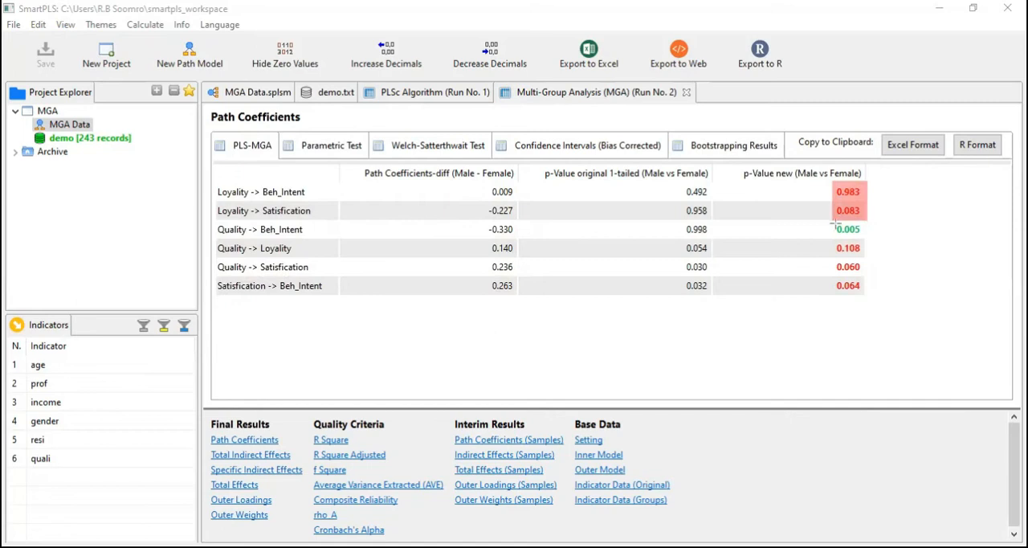
{"action": "left_click_drag", "start_coordinate": [831, 219], "coordinate": [871, 238]}
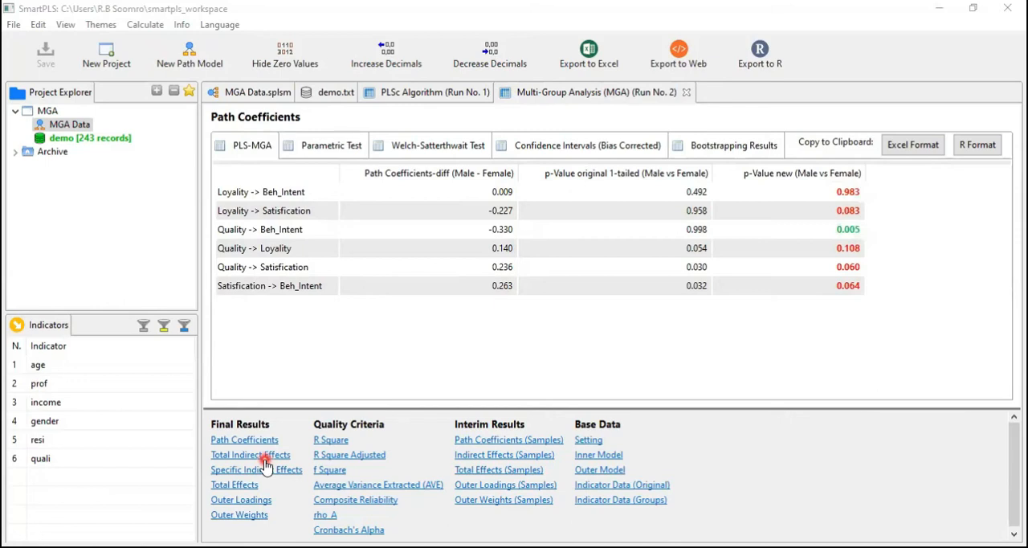
Review the Total Indirect Effects with their Parametric Test, followed by the Welch-Satterthwait Test for the Path Coefficients.
{"action": "left_click", "coordinate": [263, 457]}
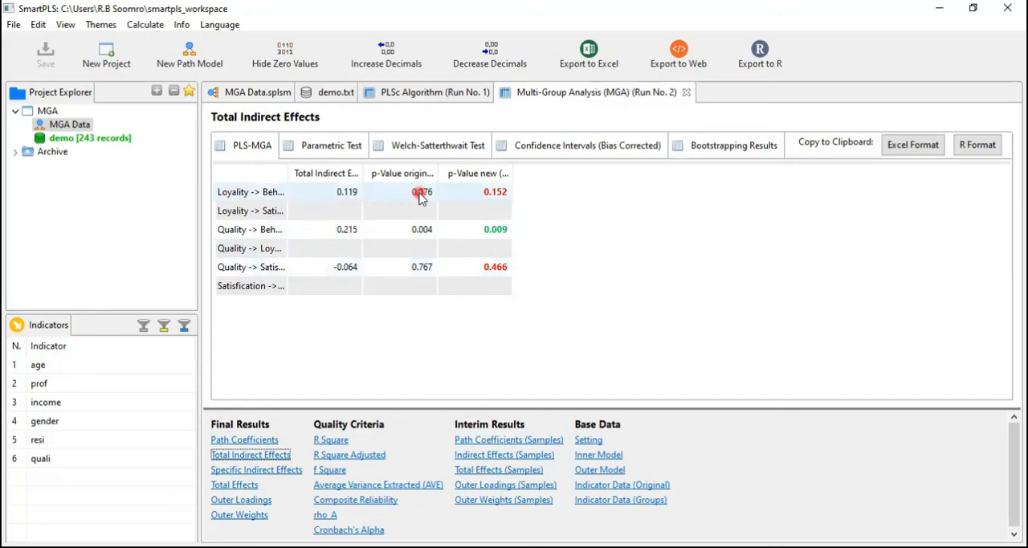
{"action": "left_click", "coordinate": [343, 151]}
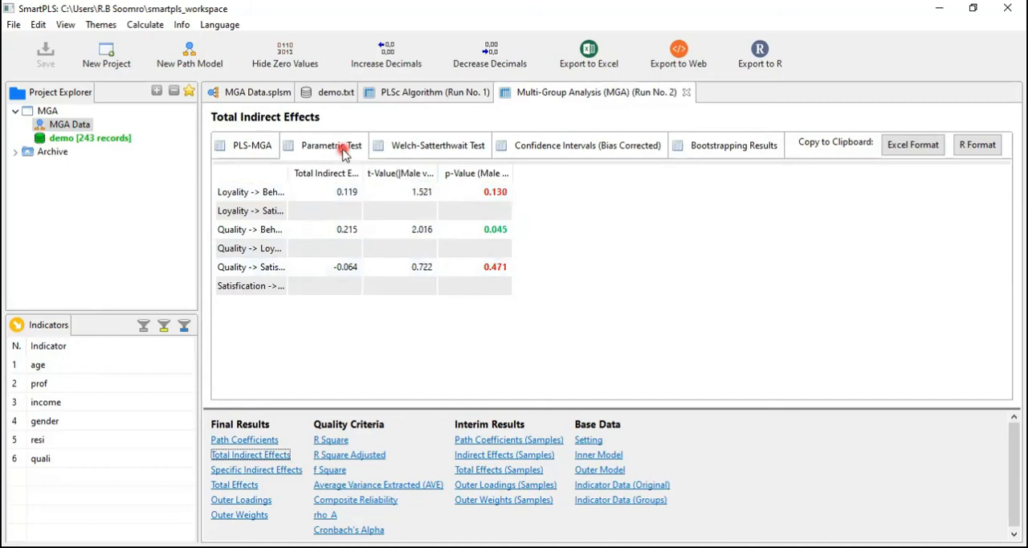
{"action": "left_click", "coordinate": [344, 152]}
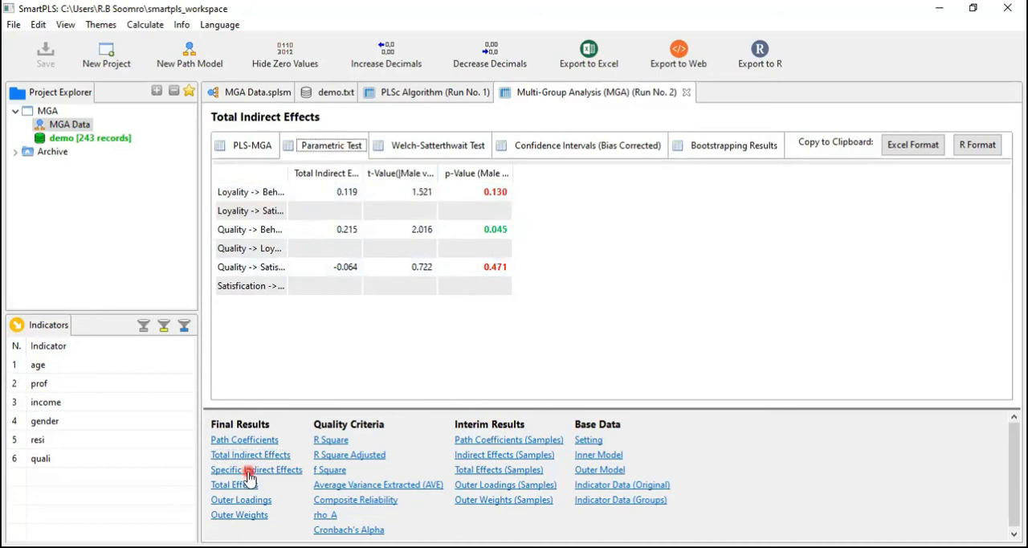
{"action": "left_click", "coordinate": [245, 441]}
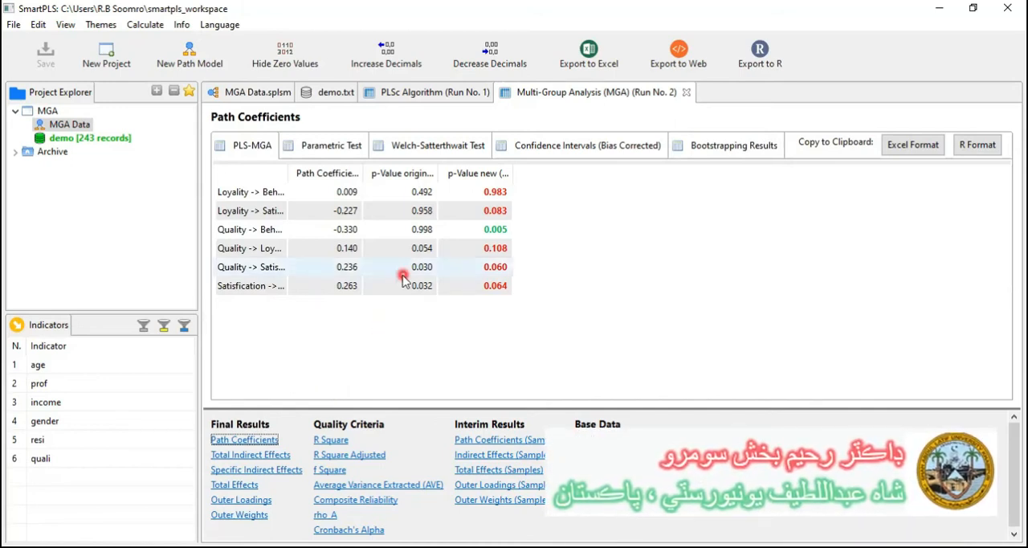
{"action": "left_click", "coordinate": [423, 152]}
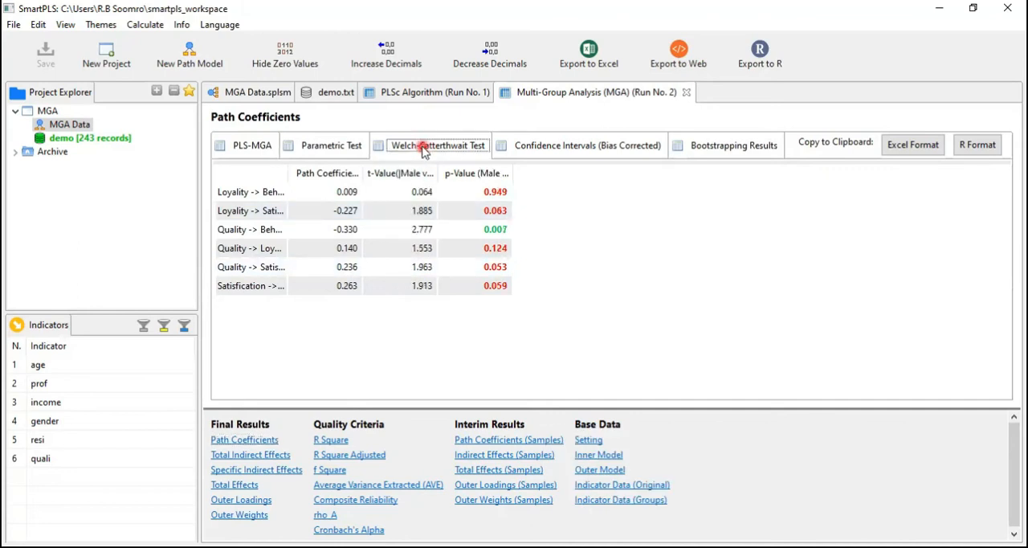
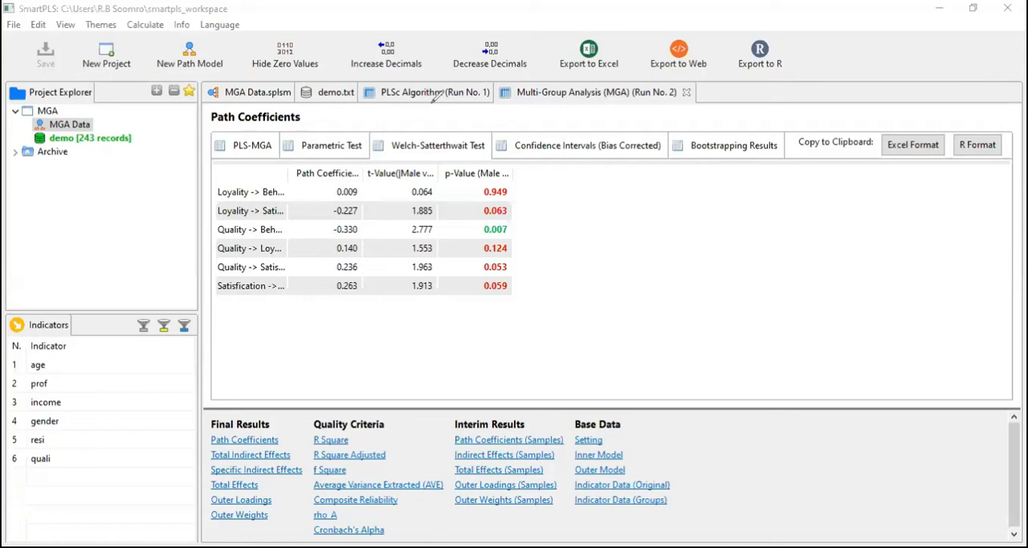
Examine the Welch-Satterthwait Test p-values for each path coefficient.
{"action": "left_click_drag", "start_coordinate": [464, 182], "coordinate": [521, 298]}
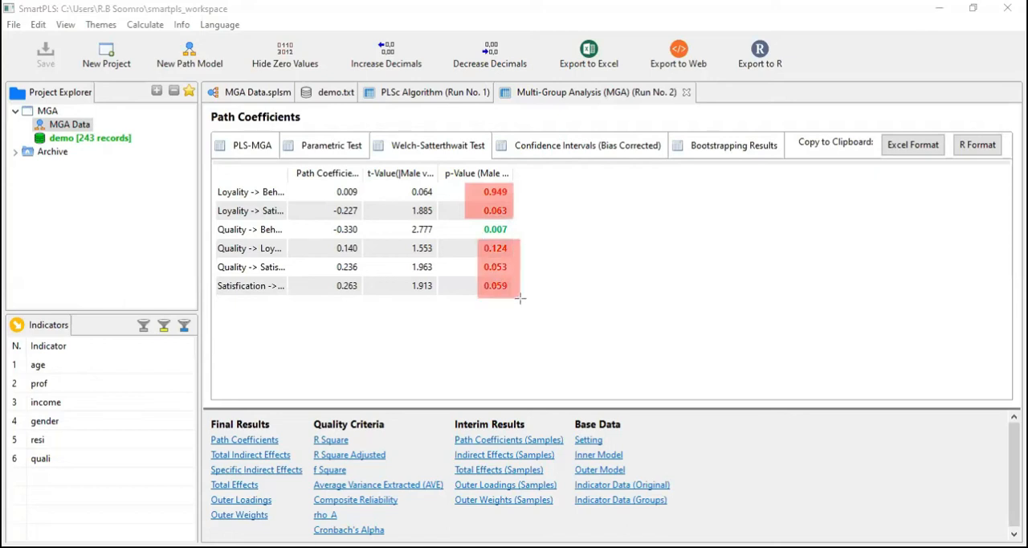
{"action": "key", "text": "ctrl+z"}
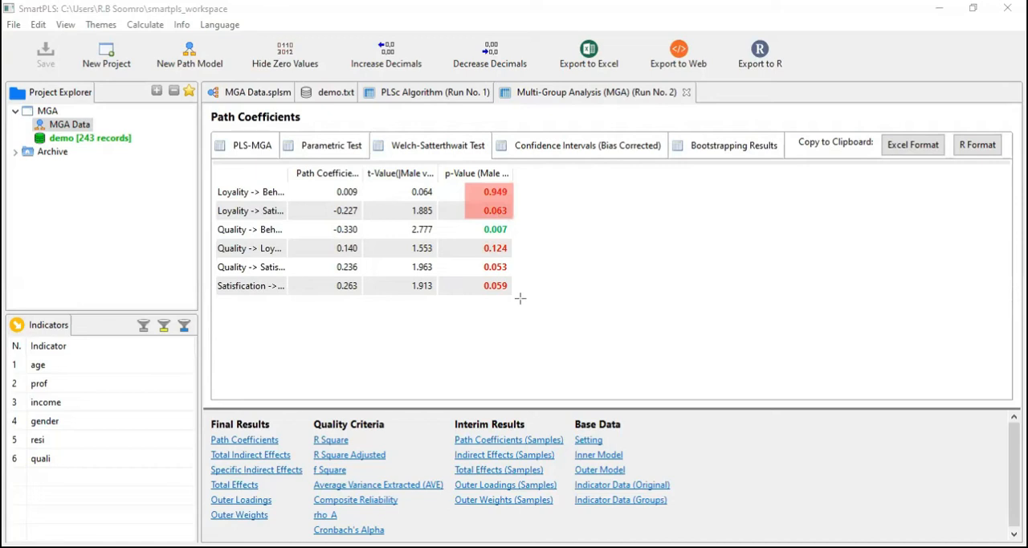
{"action": "key", "text": "ctrl+z"}
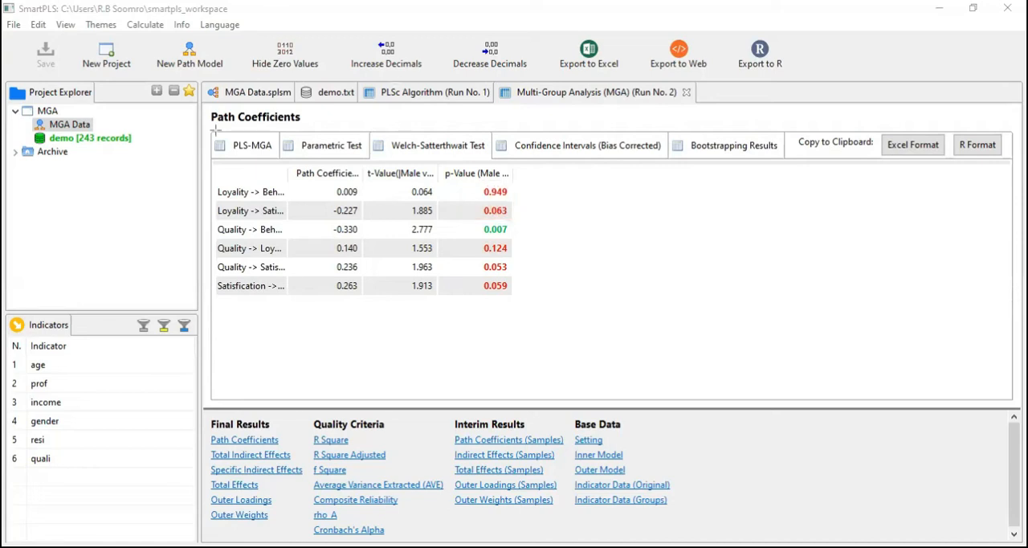
{"action": "mouse_move", "coordinate": [214, 128]}
{"action": "left_mouse_down"}
{"action": "mouse_move", "coordinate": [455, 185]}
{"action": "mouse_move", "coordinate": [495, 173]}
{"action": "left_mouse_up"}
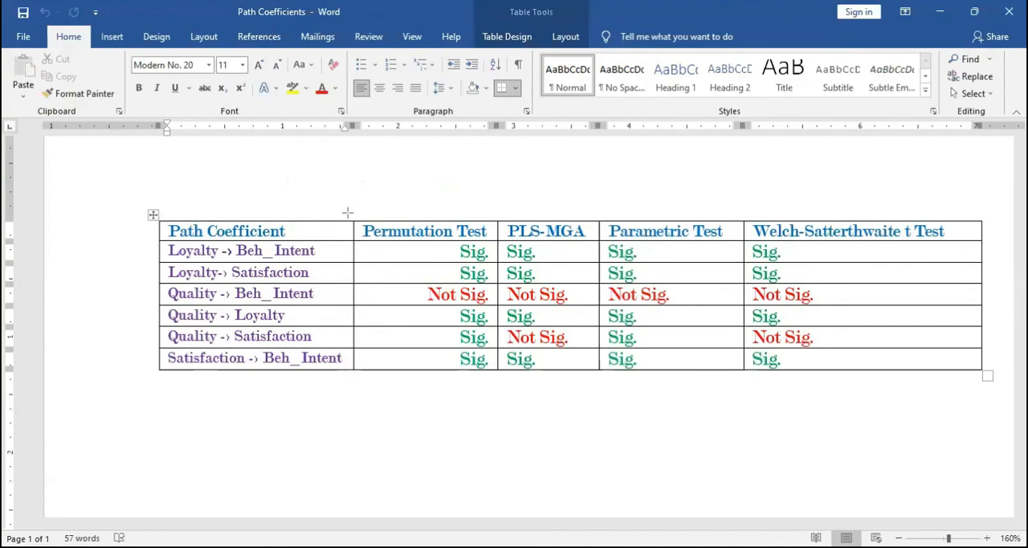
Compare path significance across the Permutation Test, PLS-MGA, Parametric Test and Welch-Satterthwaite t Test columns of the Word document's Path Coefficients table.
{"action": "left_click_drag", "start_coordinate": [360, 221], "coordinate": [490, 244]}
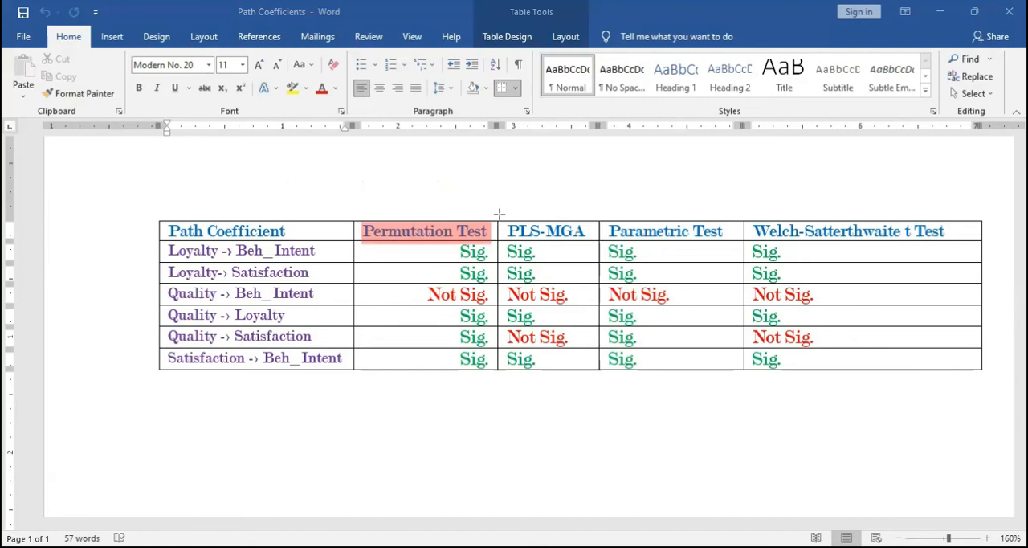
{"action": "left_click_drag", "start_coordinate": [500, 214], "coordinate": [974, 243]}
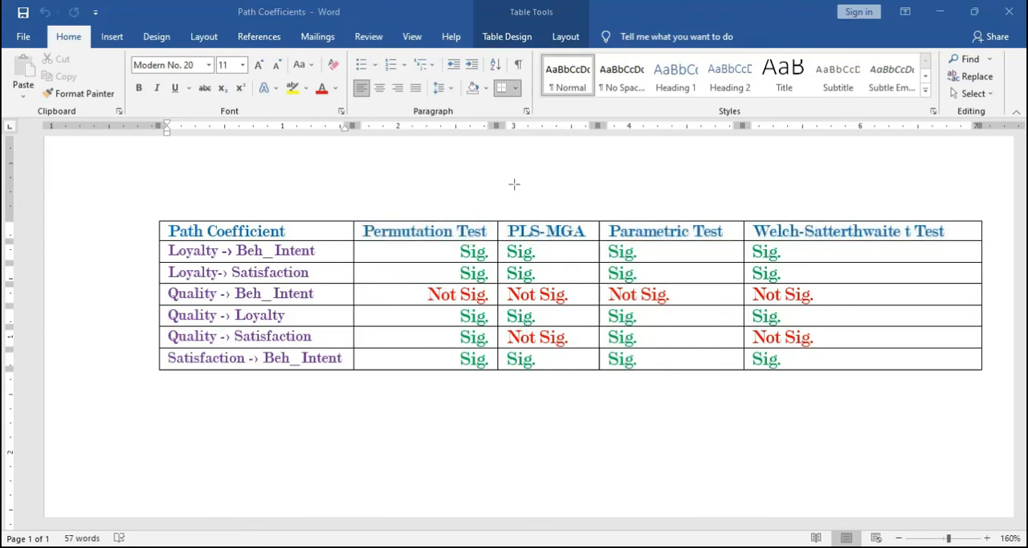
{"action": "left_click", "coordinate": [408, 207]}
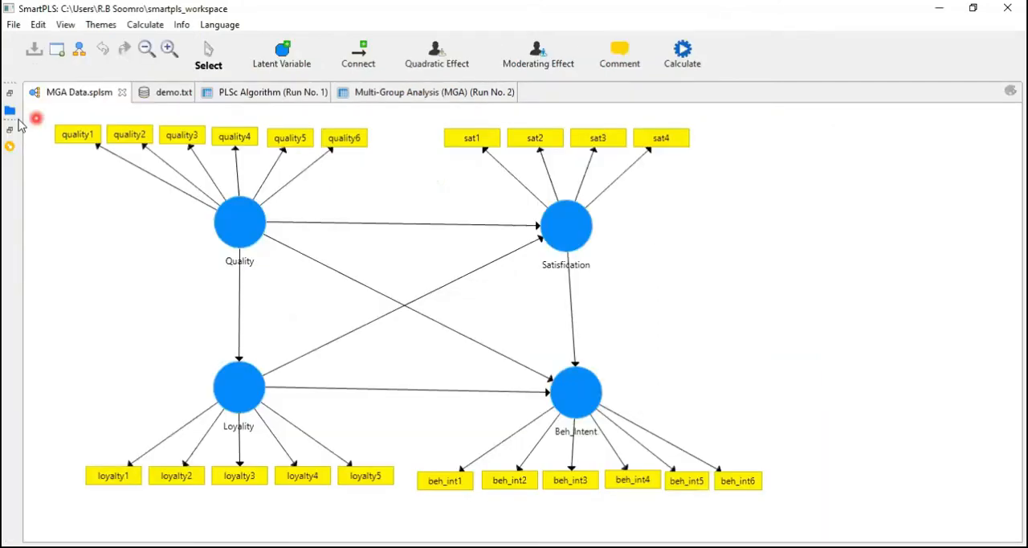
Set up Consistent PLS Bootstrapping for the MGA Data model with 500 subsamples.
{"action": "left_click", "coordinate": [8, 94]}
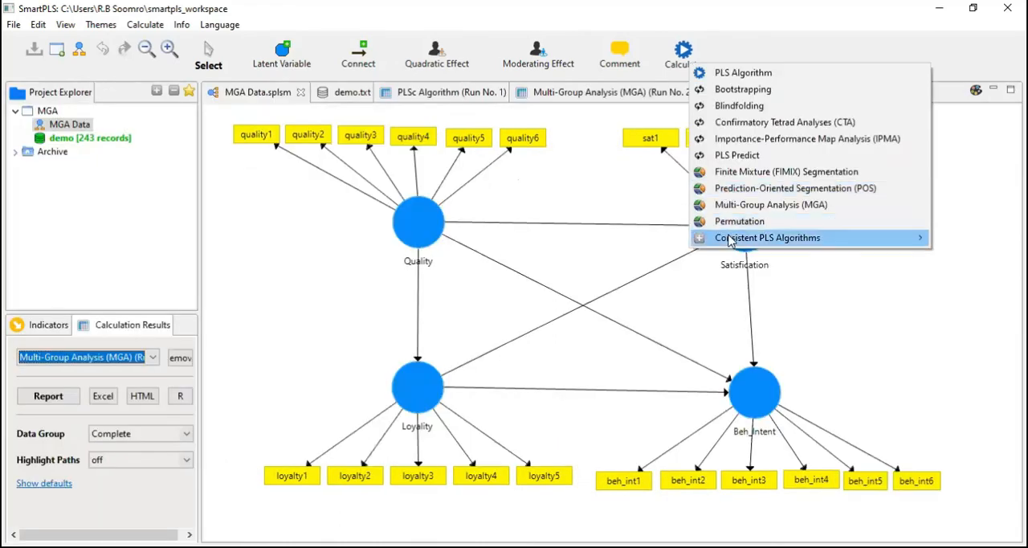
{"action": "mouse_move", "coordinate": [729, 239]}
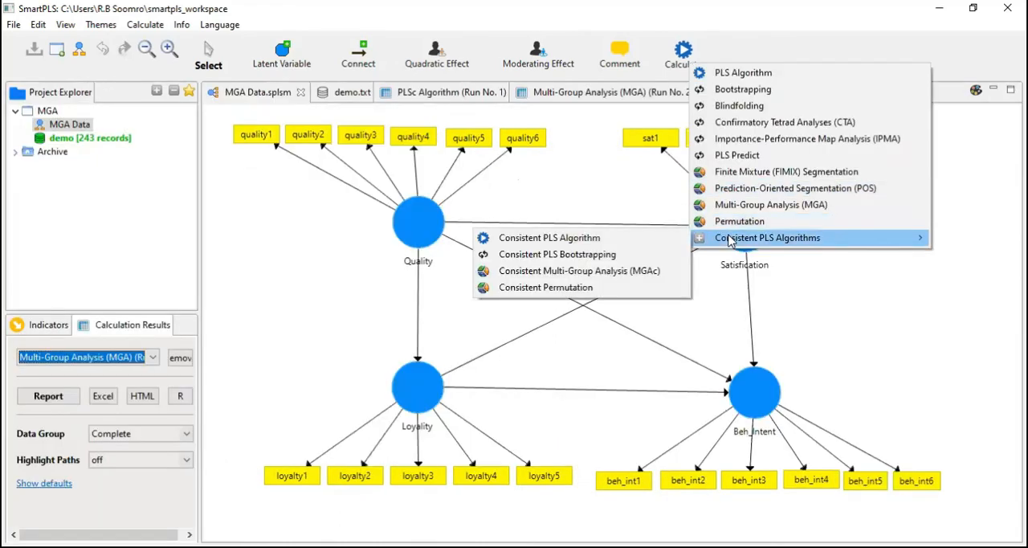
{"action": "left_click", "coordinate": [591, 255]}
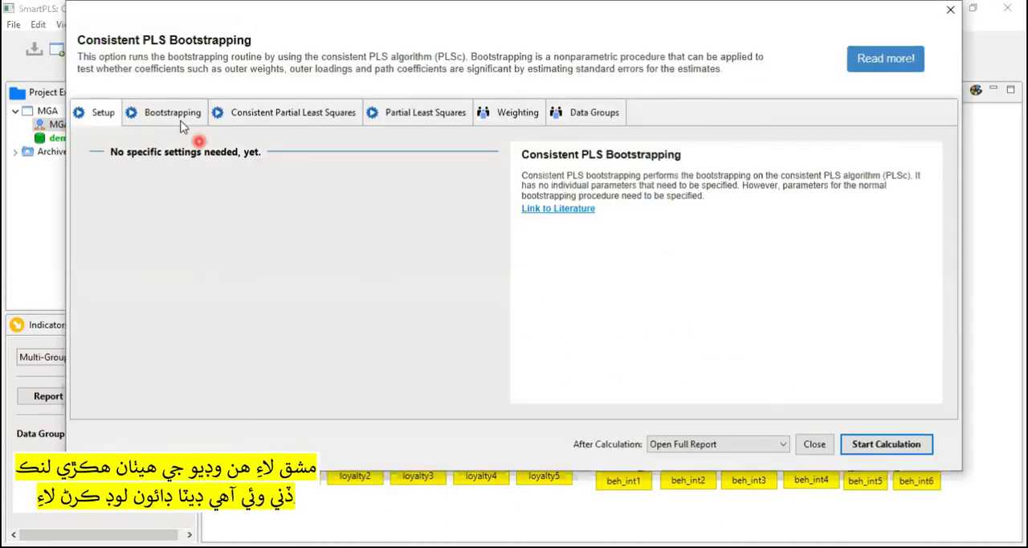
{"action": "left_click", "coordinate": [175, 113]}
{"action": "left_click", "coordinate": [219, 172]}
{"action": "left_click", "coordinate": [215, 174]}
{"action": "key", "text": "Delete"}
{"action": "key", "text": "Delete"}
{"action": "type", "text": "500"}
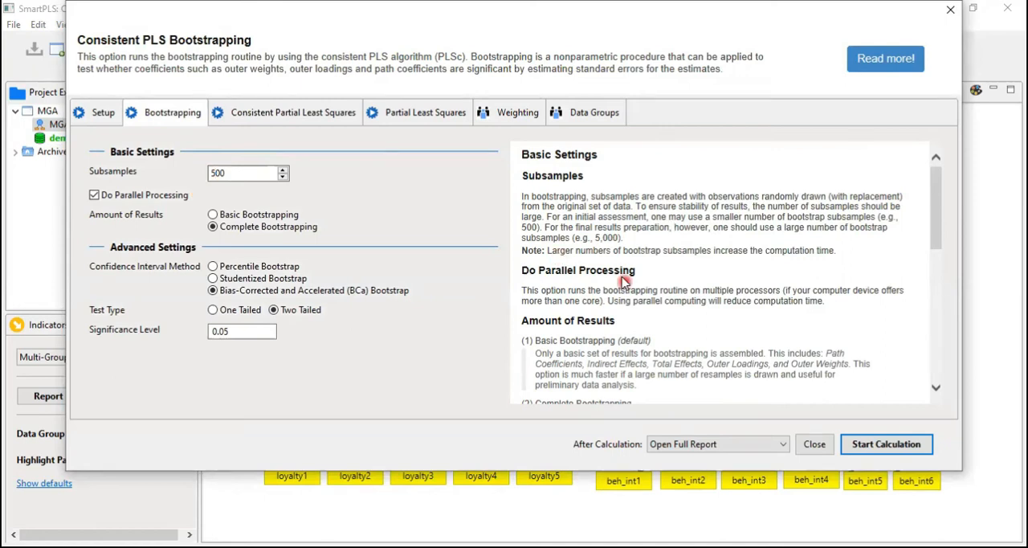
Include all data groups, Female and Male, in the bootstrapping and run the calculation.
{"action": "left_click", "coordinate": [592, 111]}
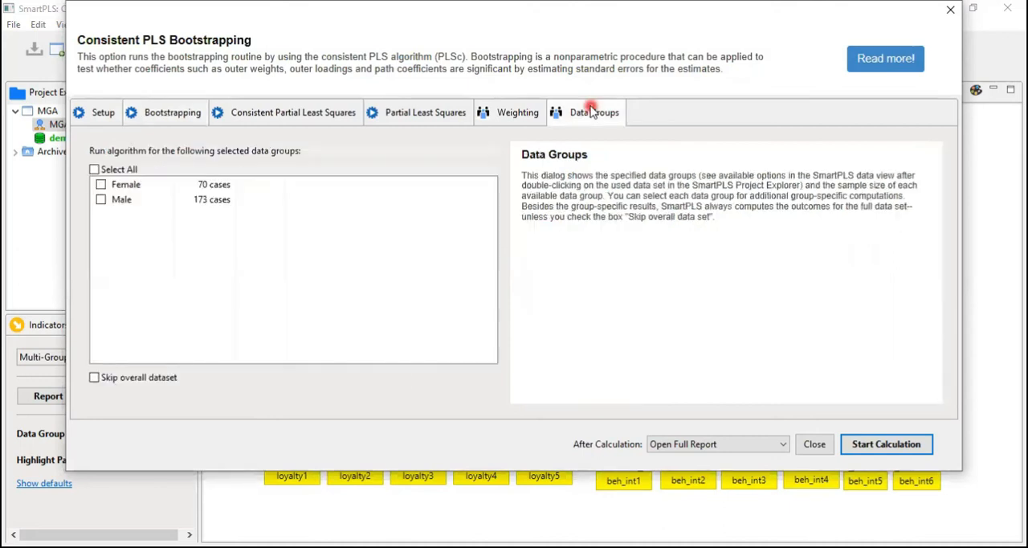
{"action": "left_click", "coordinate": [111, 172]}
{"action": "left_click", "coordinate": [869, 446]}
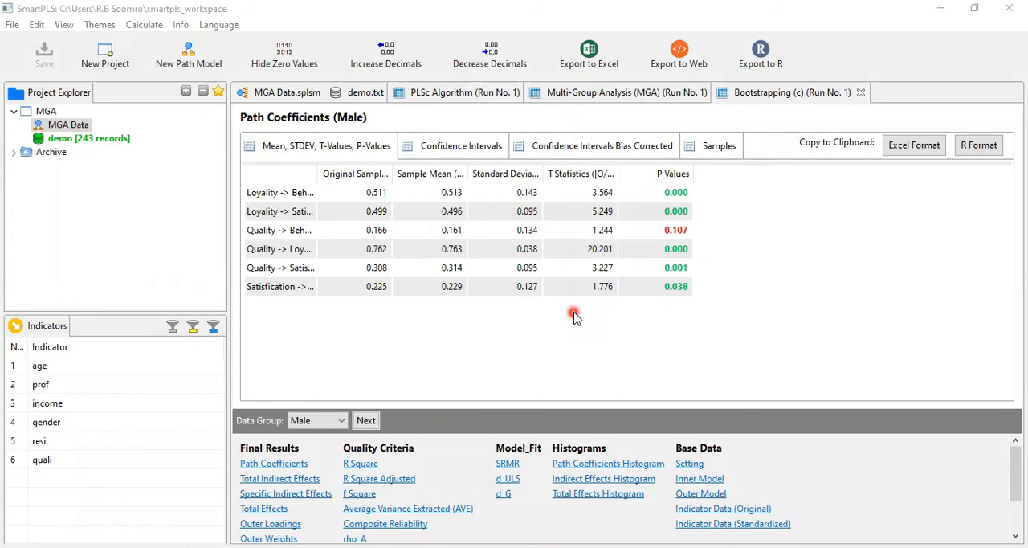
Show the Complete group in the bootstrapping report, then view the Female and Male results on the model diagram.
{"action": "left_click", "coordinate": [322, 444]}
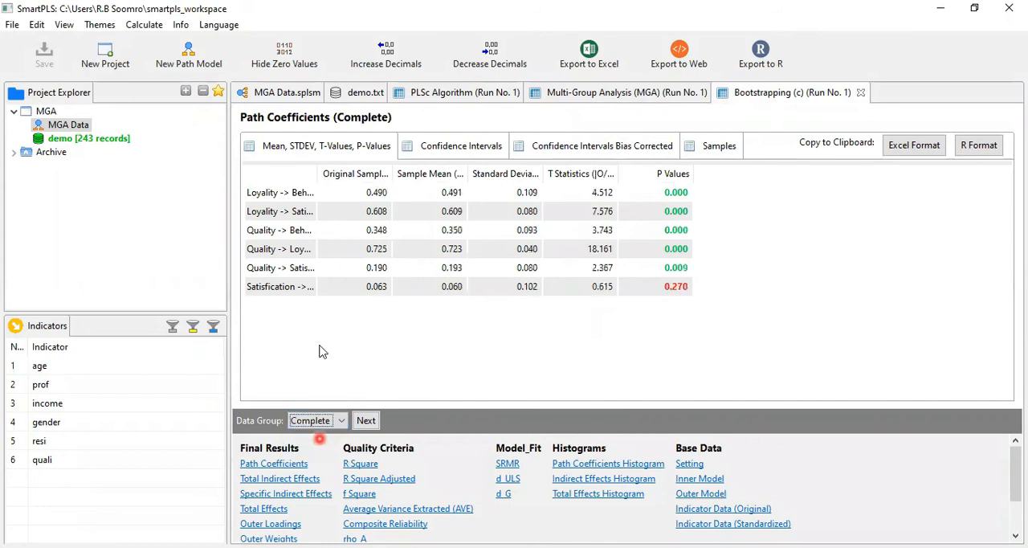
{"action": "left_click", "coordinate": [287, 94]}
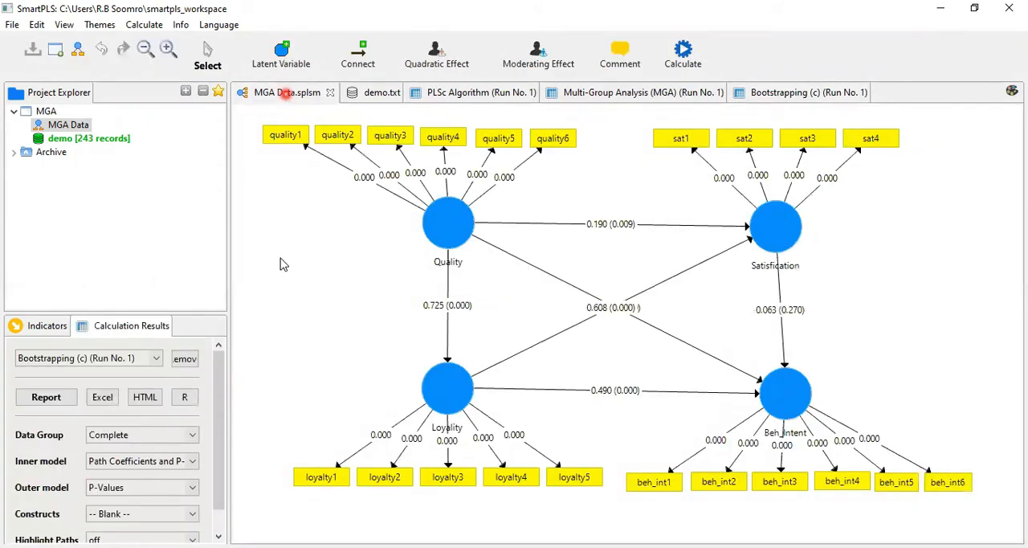
{"action": "left_click_drag", "start_coordinate": [219, 378], "coordinate": [213, 411]}
{"action": "left_click", "coordinate": [194, 409]}
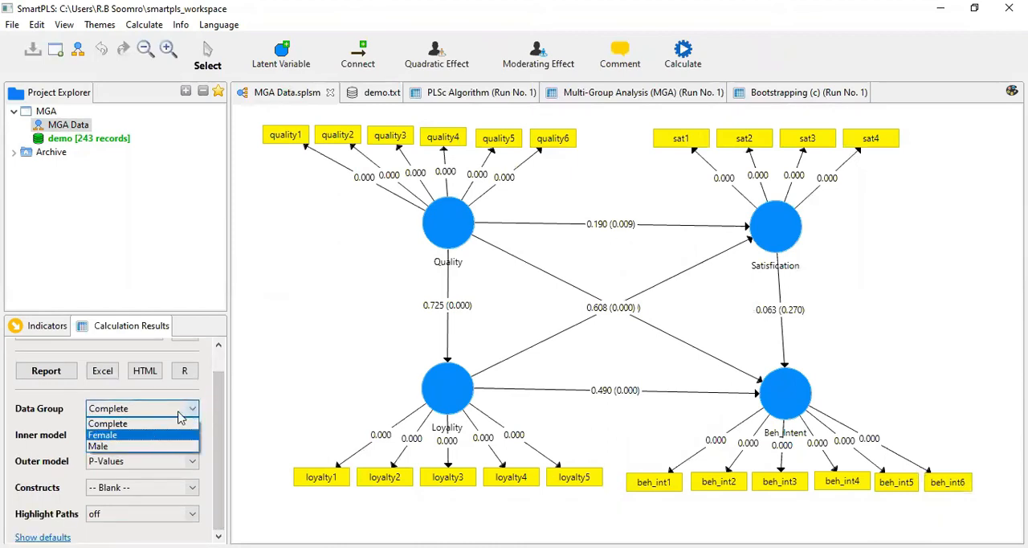
{"action": "left_click", "coordinate": [153, 435]}
{"action": "left_click", "coordinate": [193, 408]}
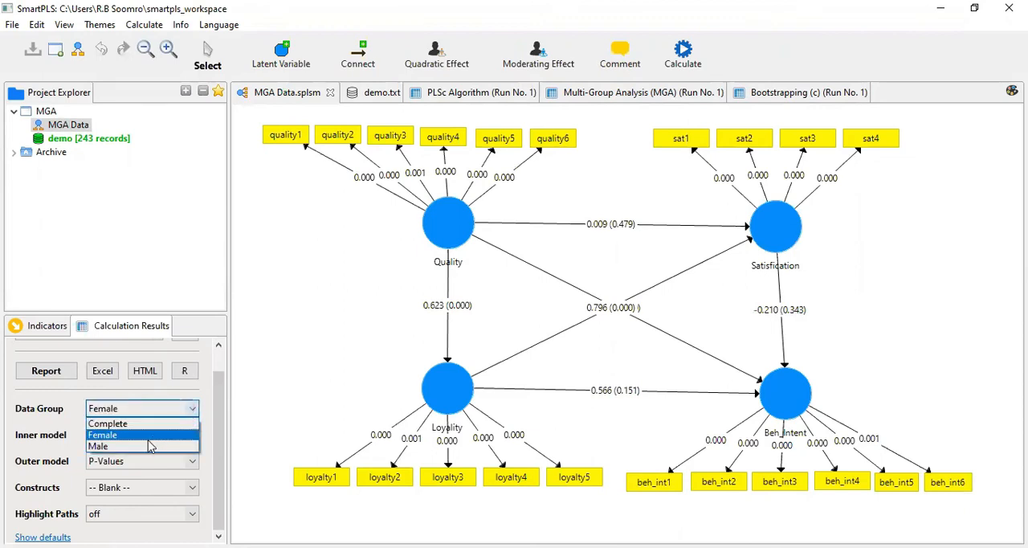
{"action": "left_click", "coordinate": [149, 446]}
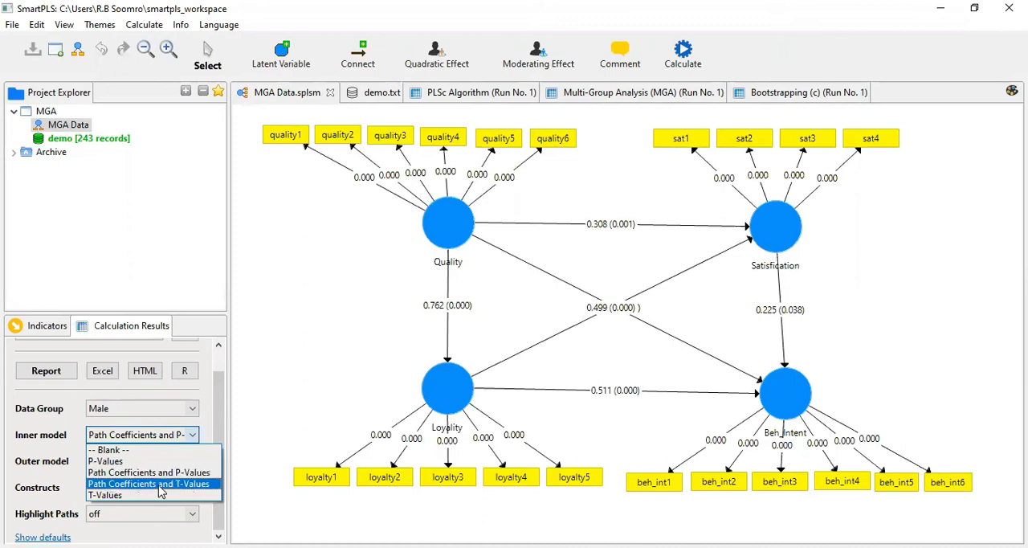
{"action": "left_click", "coordinate": [202, 518]}
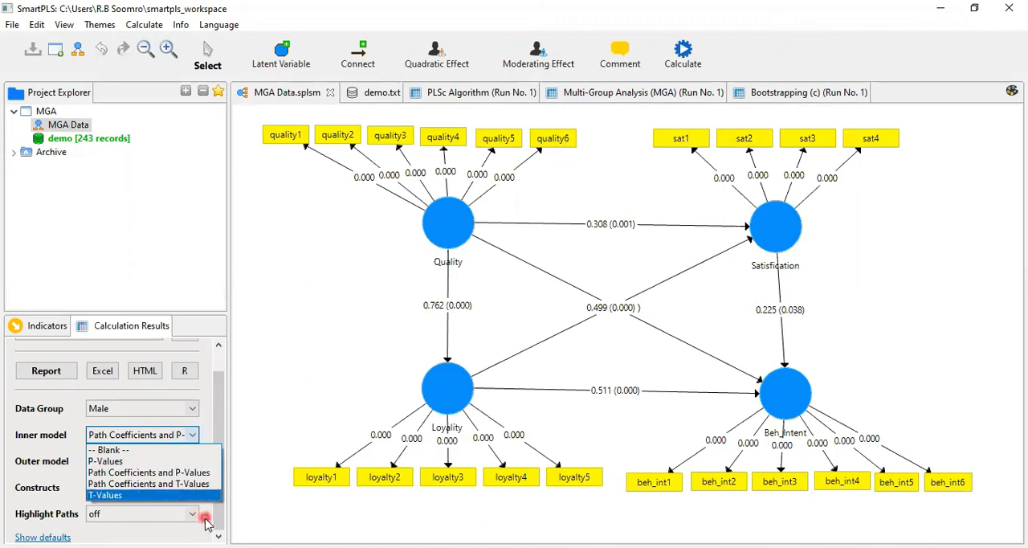
{"action": "left_click", "coordinate": [192, 487]}
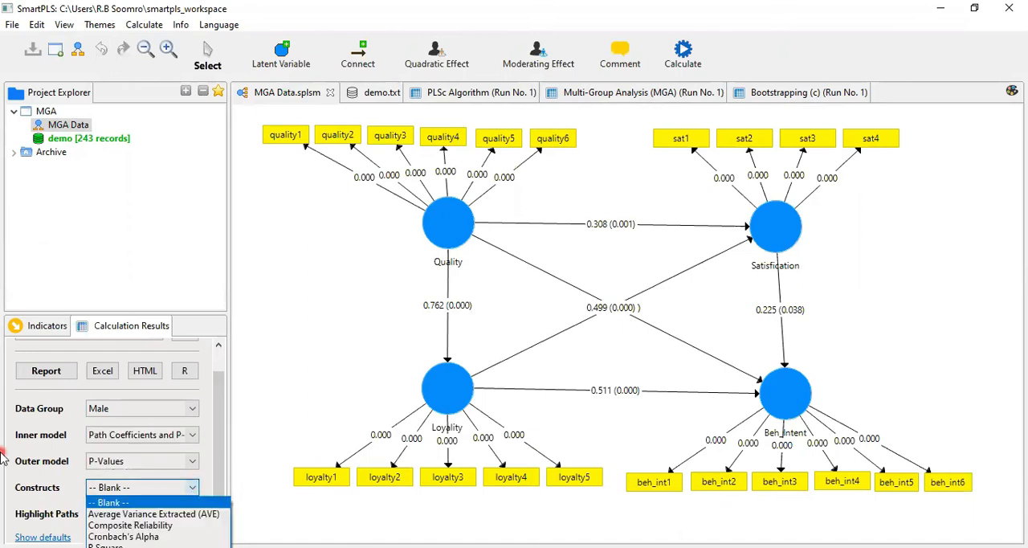
{"action": "left_click", "coordinate": [149, 514]}
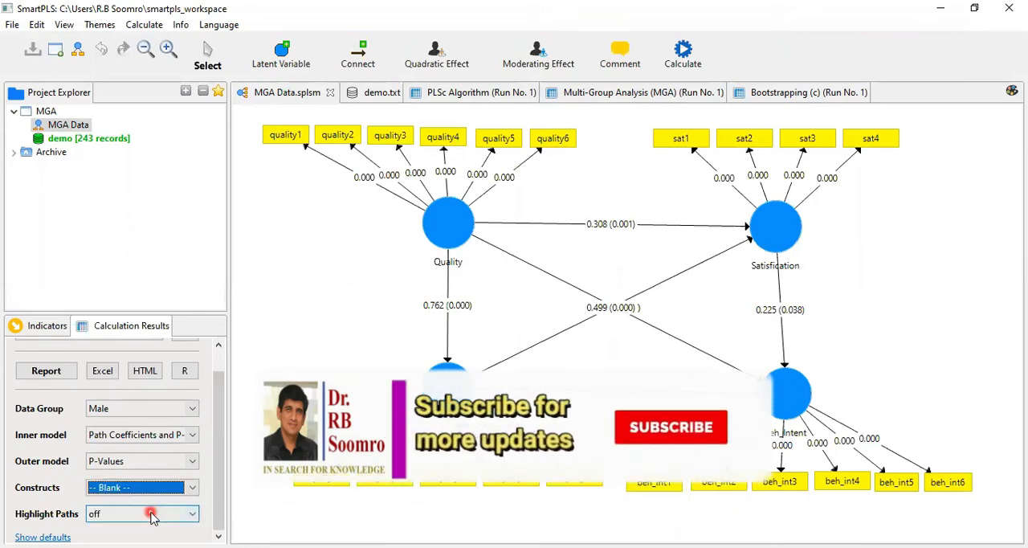
{"action": "left_click", "coordinate": [2, 468]}
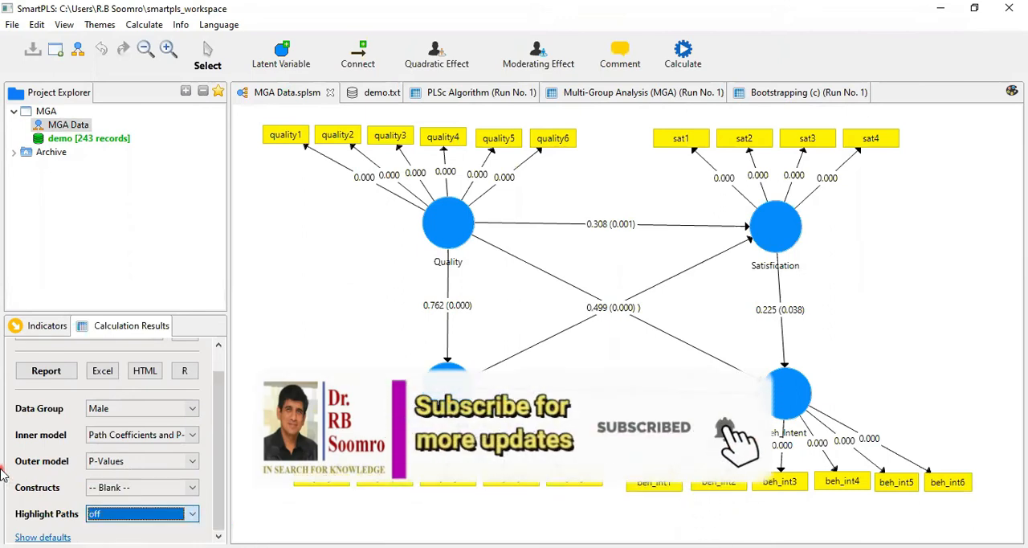
Display the Complete group's results on the model diagram with the inner model showing Path Coefficients and P-Values.
{"action": "left_click", "coordinate": [192, 410]}
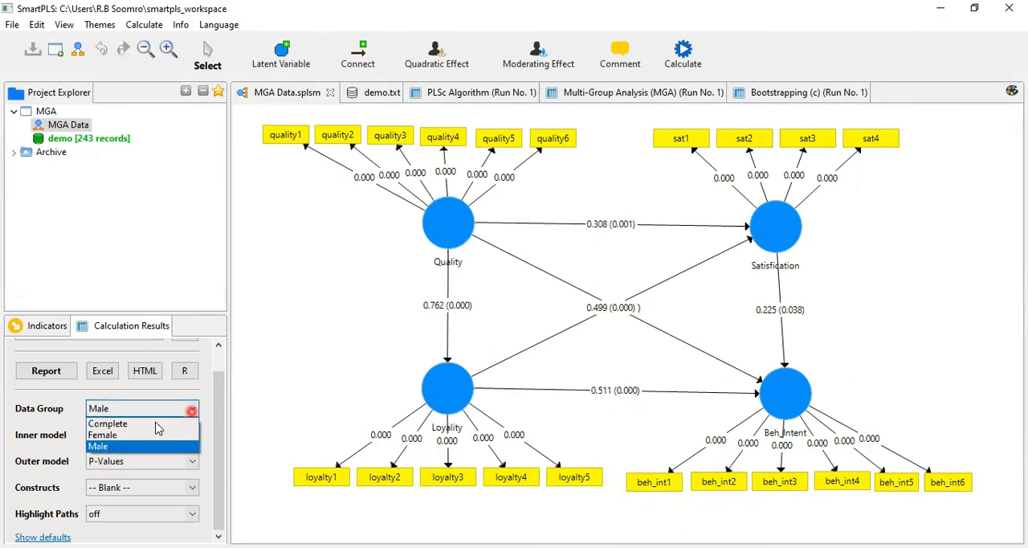
{"action": "left_click", "coordinate": [156, 423]}
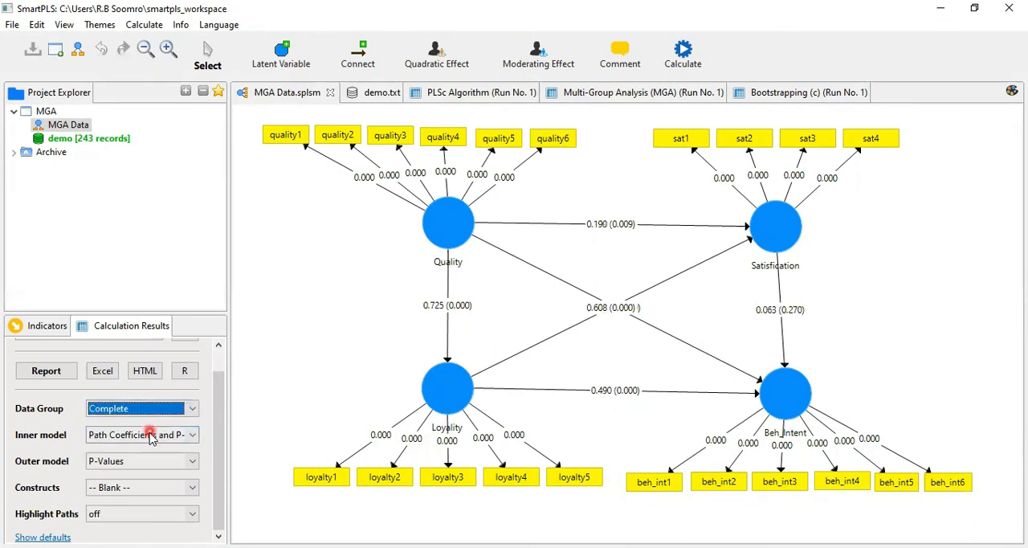
{"action": "left_click", "coordinate": [150, 434]}
{"action": "left_click", "coordinate": [151, 435]}
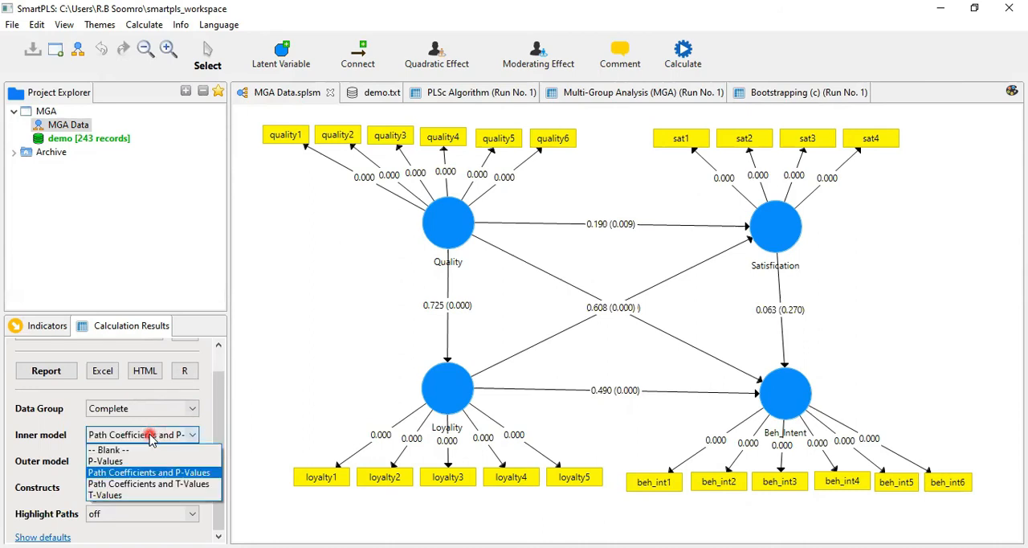
{"action": "left_click", "coordinate": [150, 435]}
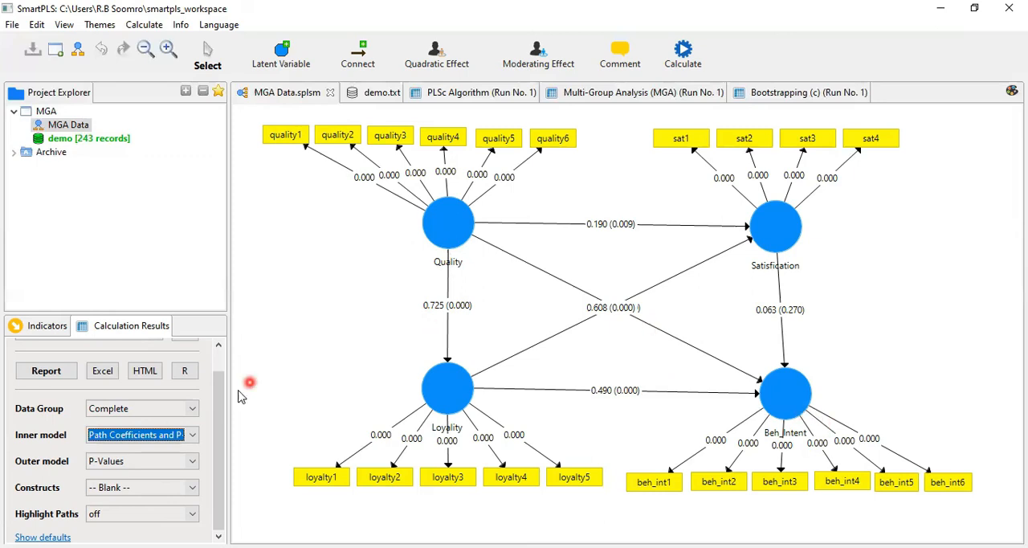
Examine the path coefficients and p-values on the model diagram for the Female group, followed by the Male group.
{"action": "left_click", "coordinate": [193, 408]}
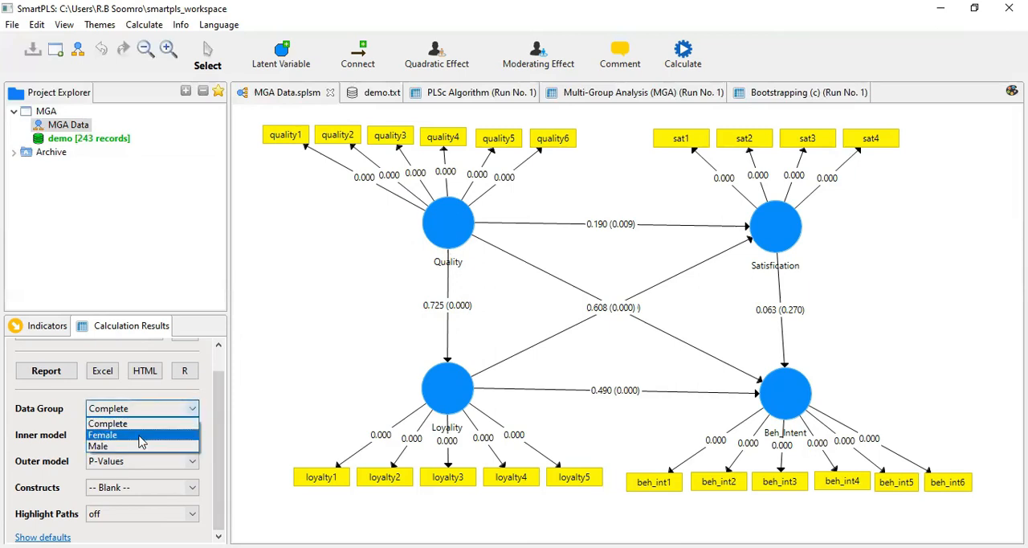
{"action": "left_click", "coordinate": [142, 435]}
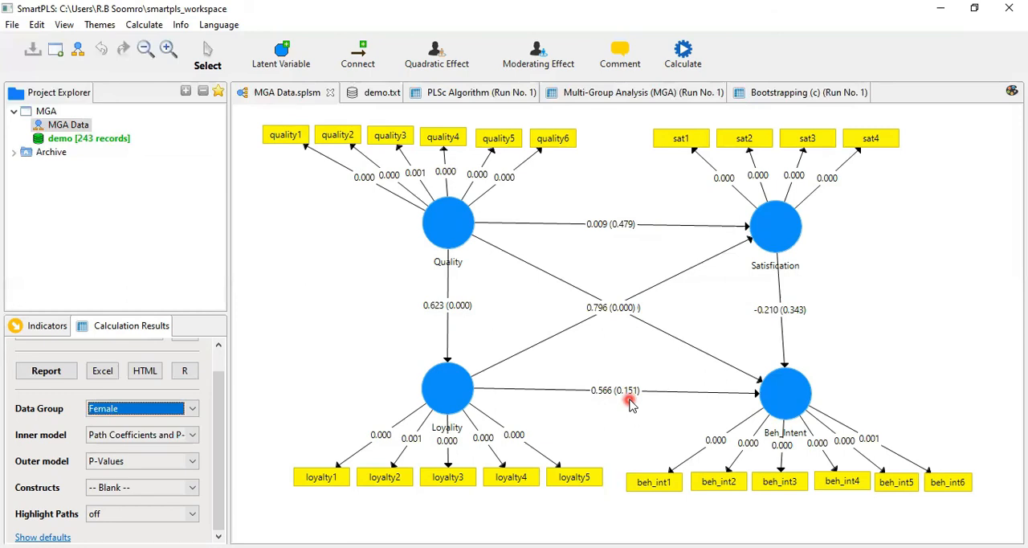
{"action": "left_click", "coordinate": [193, 409]}
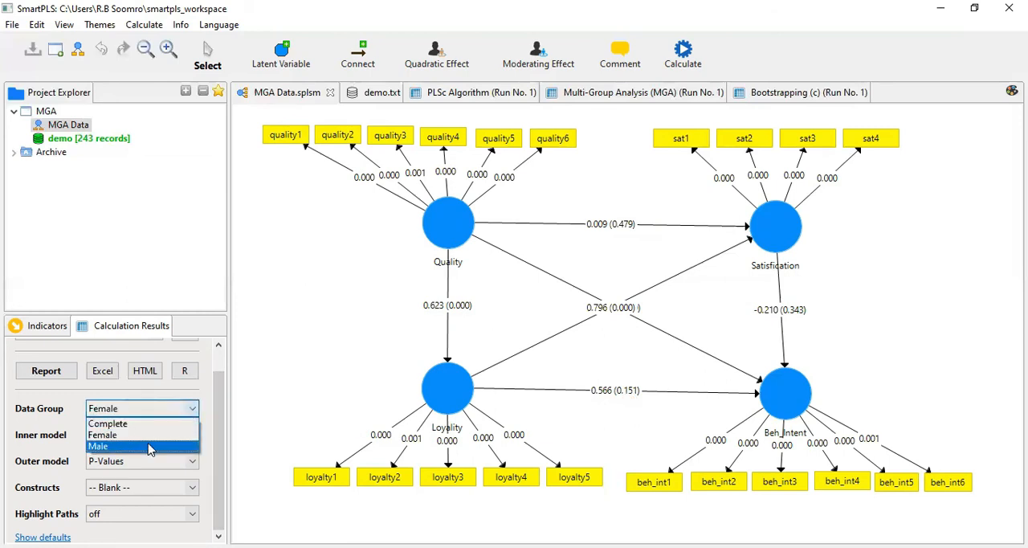
{"action": "left_click", "coordinate": [149, 447]}
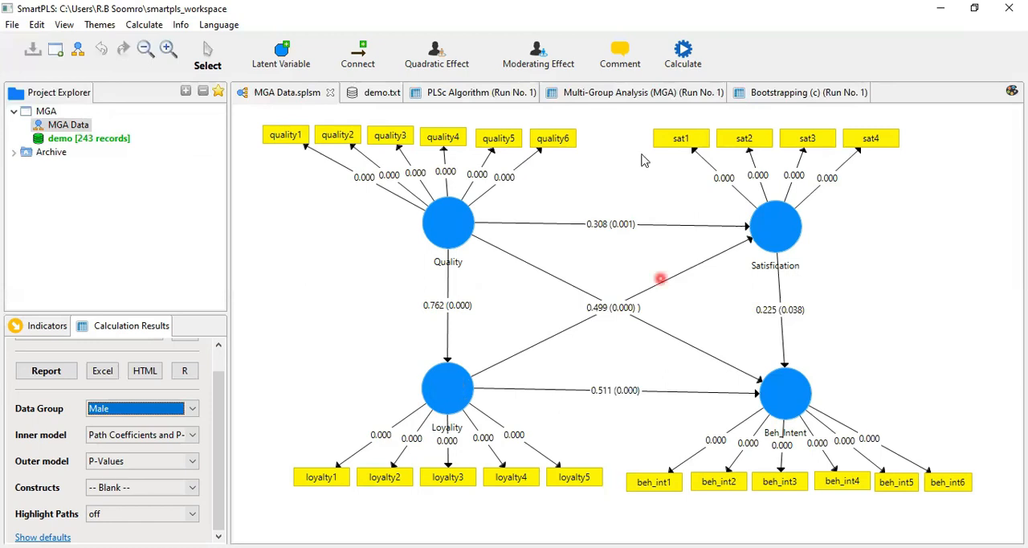
Check the path P Values in the Bootstrapping (c) report for the Complete group, then return to the MGA Data model diagram.
{"action": "left_click", "coordinate": [766, 94]}
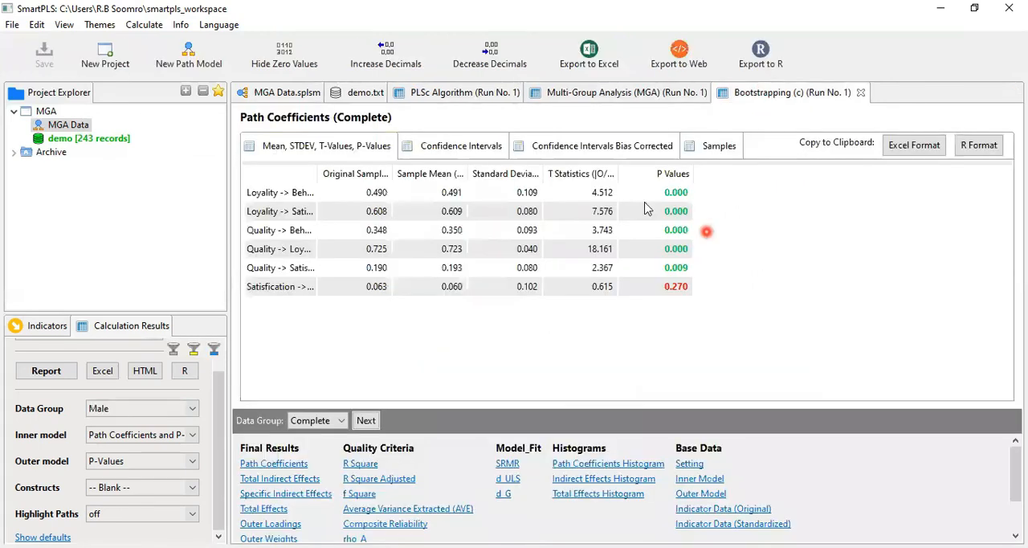
{"action": "left_click", "coordinate": [654, 208]}
{"action": "left_click", "coordinate": [676, 185]}
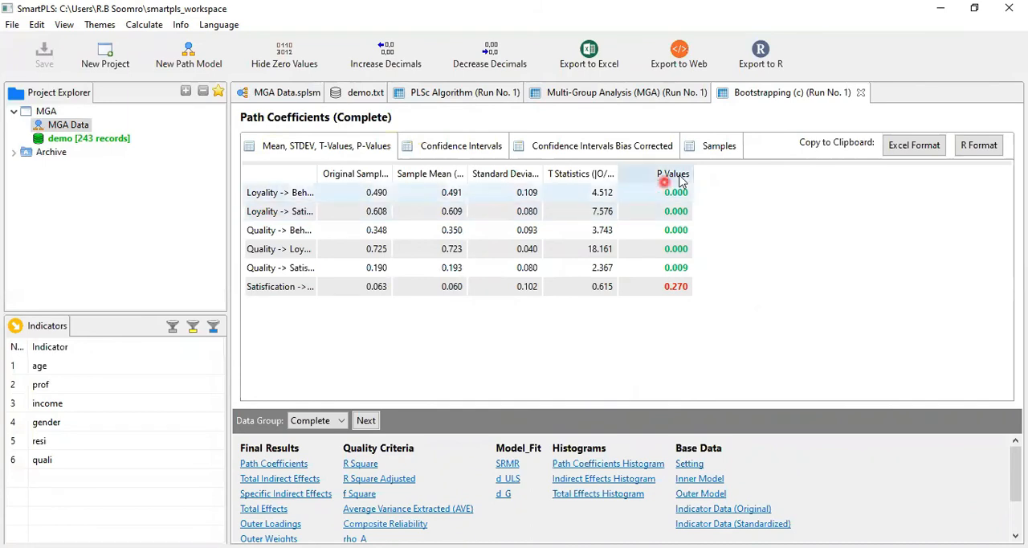
{"action": "left_click", "coordinate": [692, 263]}
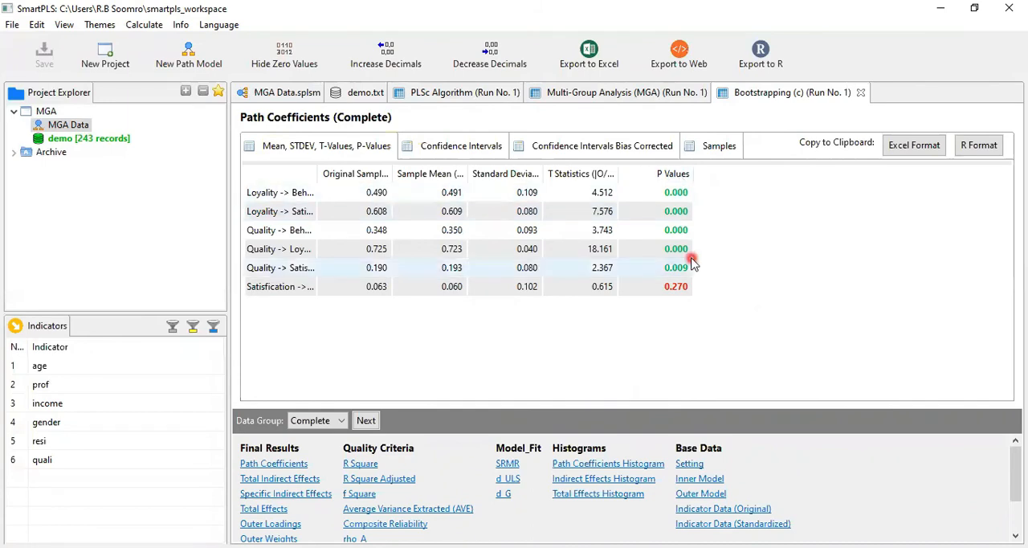
{"action": "left_click", "coordinate": [313, 90]}
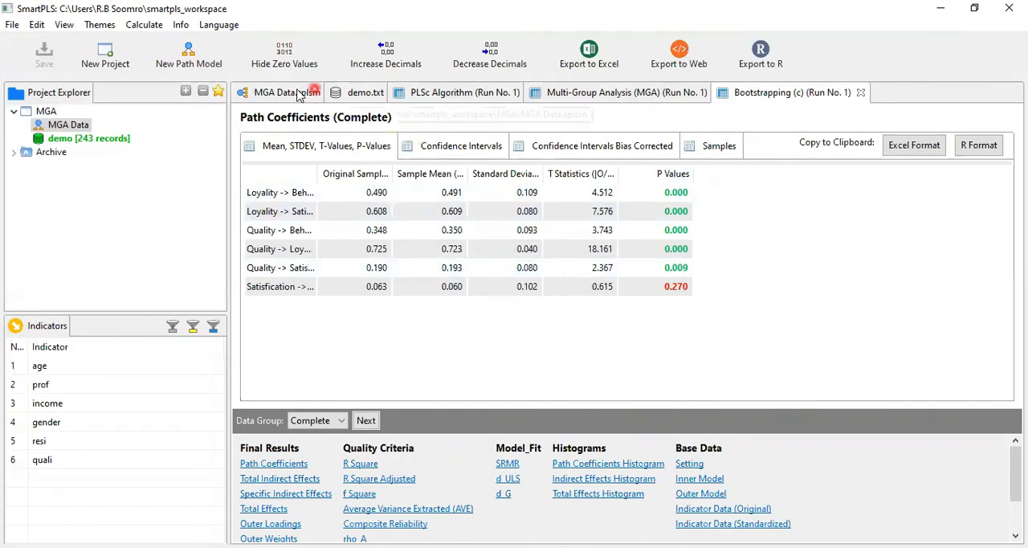
{"action": "left_click", "coordinate": [298, 94]}
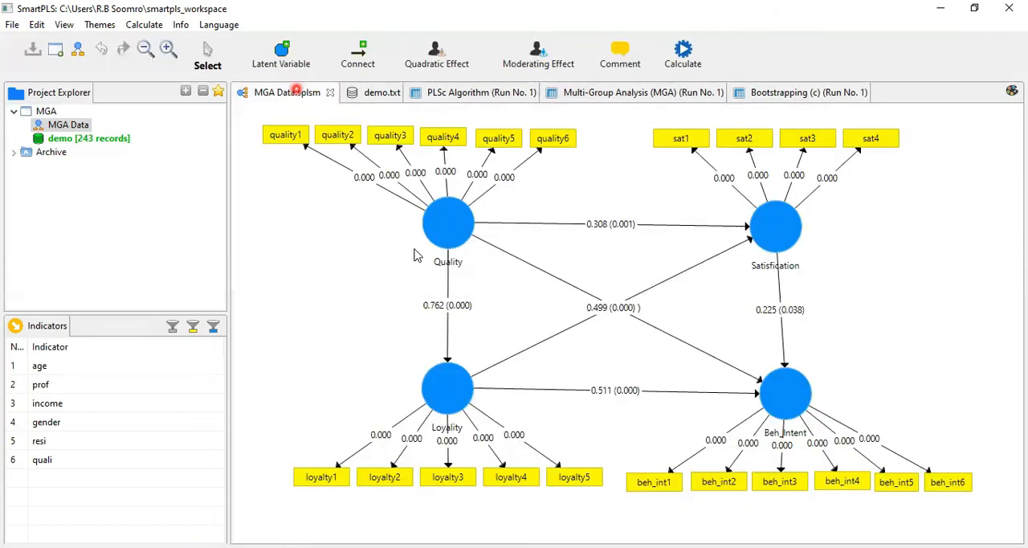
Examine the paths linking Quality, Loyality, Satisfication and Beh_Intent on the model diagram for the Male group.
{"action": "left_click", "coordinate": [453, 245]}
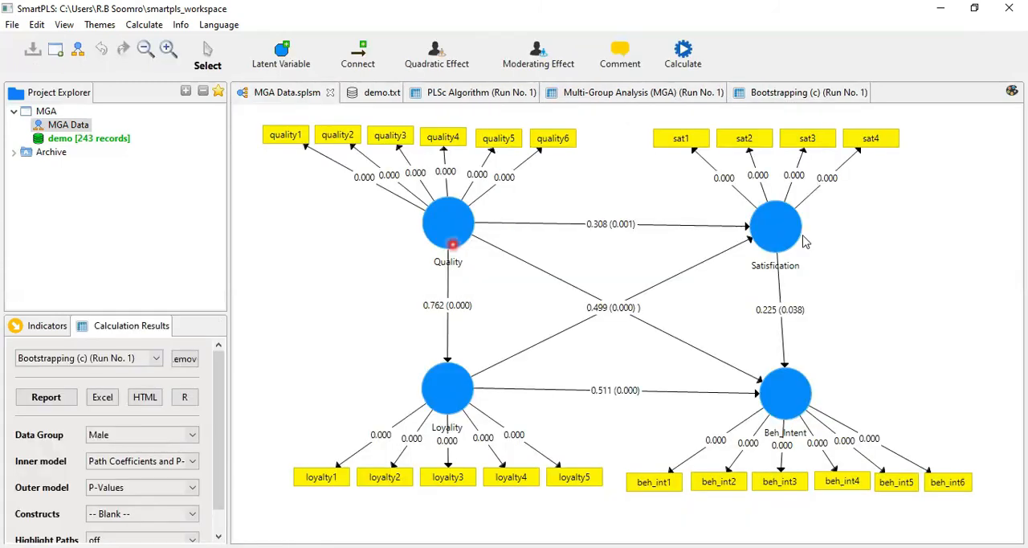
{"action": "left_click", "coordinate": [802, 237]}
{"action": "left_click", "coordinate": [520, 389]}
{"action": "left_click", "coordinate": [452, 217]}
{"action": "left_click", "coordinate": [776, 400]}
{"action": "left_click", "coordinate": [781, 231]}
{"action": "left_click", "coordinate": [789, 401]}
Open the Bootstrapping (c) report and check the path P Values for the Complete group.
{"action": "left_click", "coordinate": [781, 81]}
{"action": "left_click", "coordinate": [779, 93]}
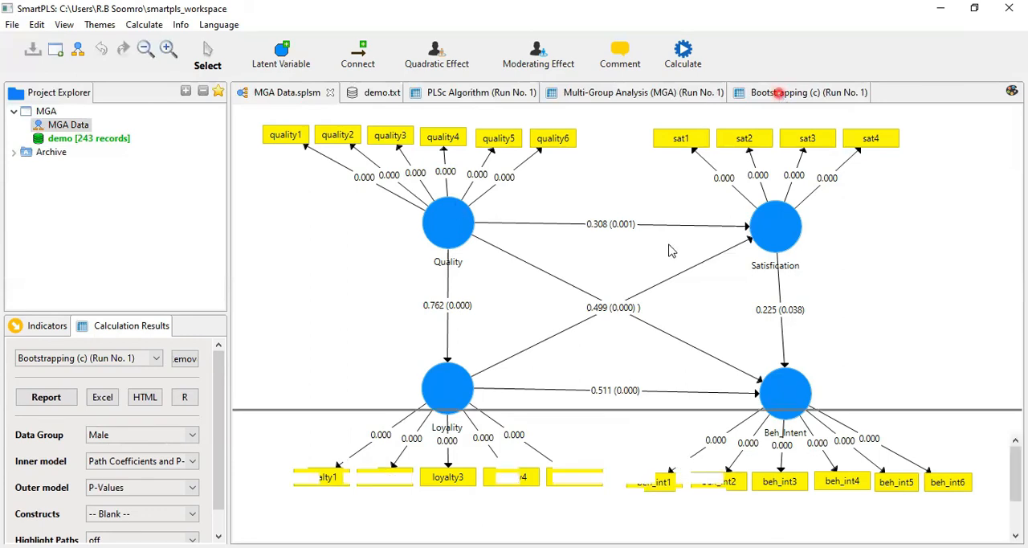
{"action": "left_click", "coordinate": [671, 249]}
{"action": "left_click", "coordinate": [679, 206]}
{"action": "left_click", "coordinate": [681, 286]}
{"action": "left_click", "coordinate": [327, 428]}
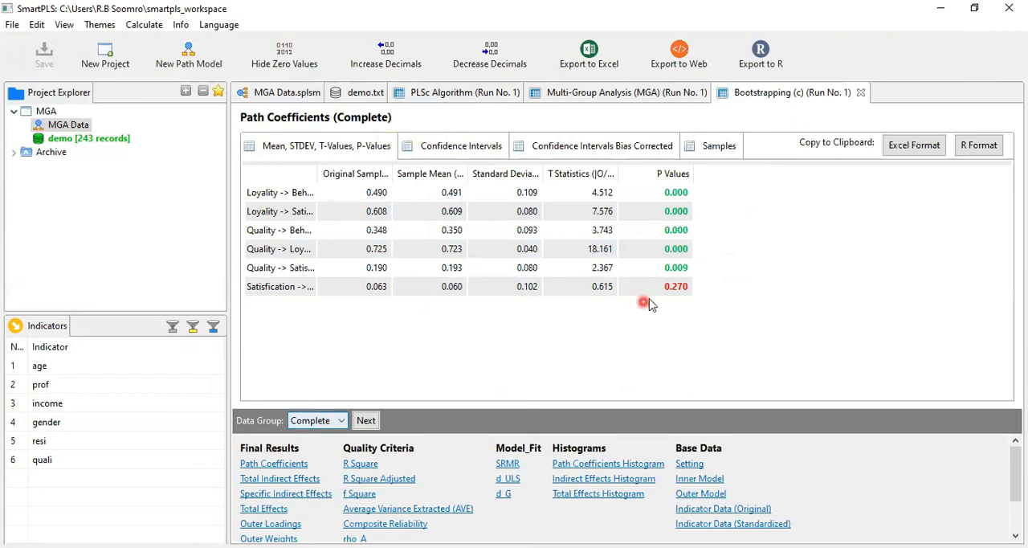
Show the Female and then the Male path coefficients in the bootstrapping report and check their P Values.
{"action": "left_click", "coordinate": [365, 420]}
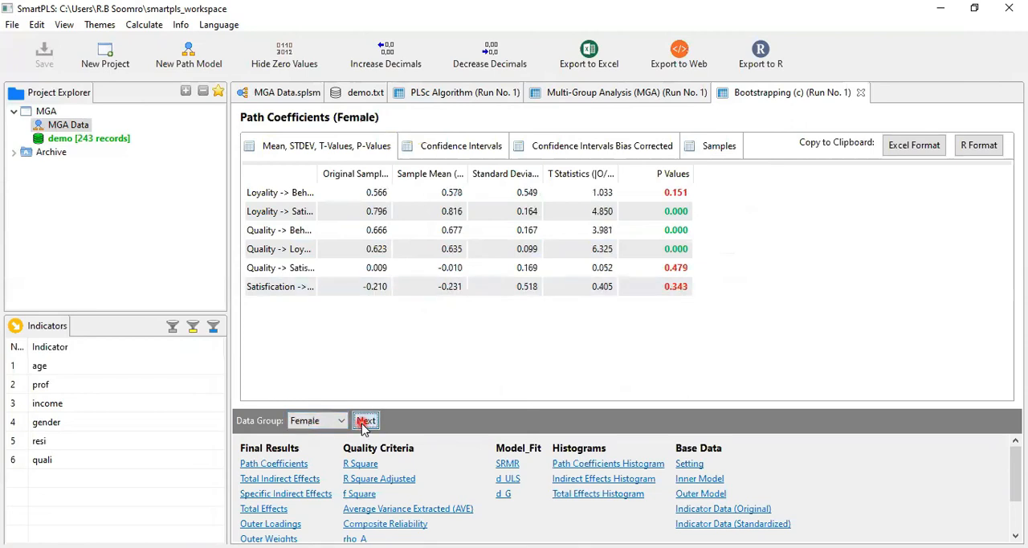
{"action": "left_click", "coordinate": [366, 420]}
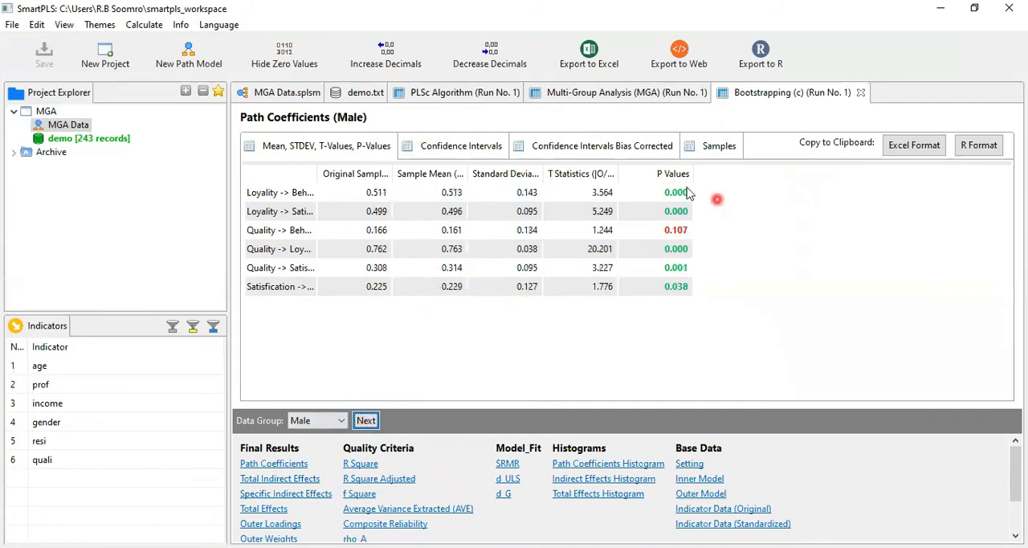
{"action": "left_click", "coordinate": [681, 191]}
{"action": "left_click", "coordinate": [677, 230]}
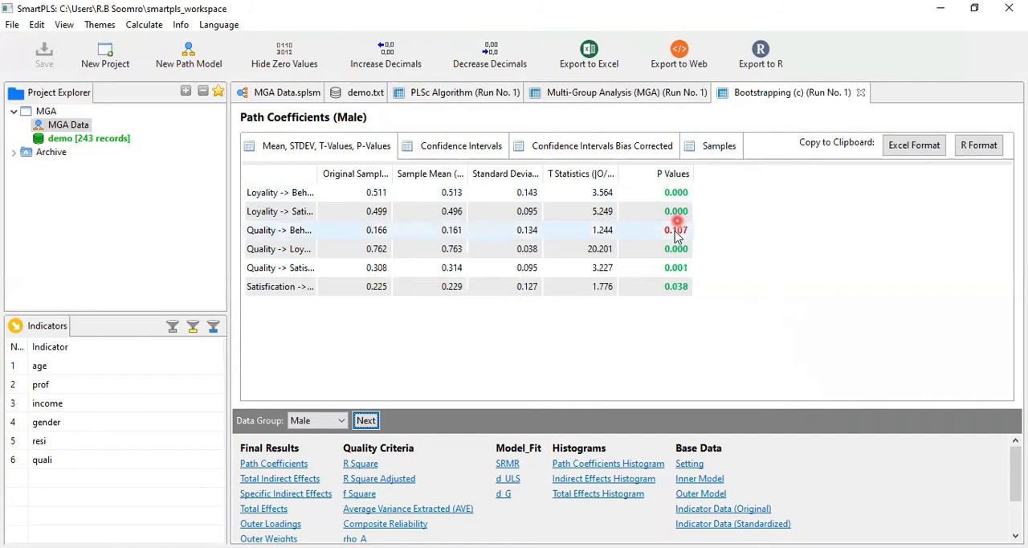
{"action": "left_click", "coordinate": [323, 360]}
Cycle the bootstrapping report through the Complete, Female and Male data groups to compare the path P Values.
{"action": "left_click", "coordinate": [366, 422]}
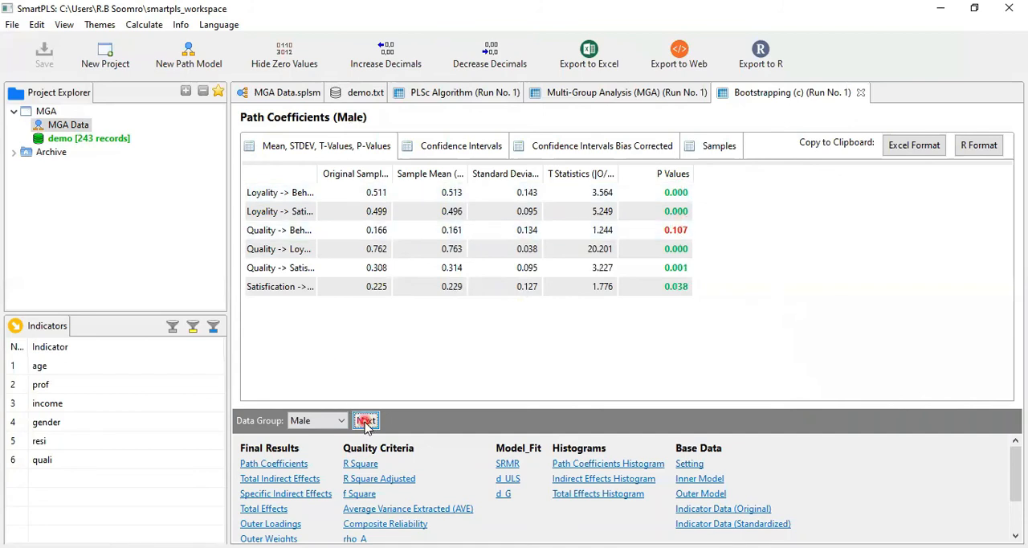
{"action": "left_click", "coordinate": [365, 422]}
{"action": "left_click", "coordinate": [365, 421]}
{"action": "left_click", "coordinate": [586, 250]}
{"action": "left_click", "coordinate": [682, 202]}
{"action": "left_click", "coordinate": [373, 426]}
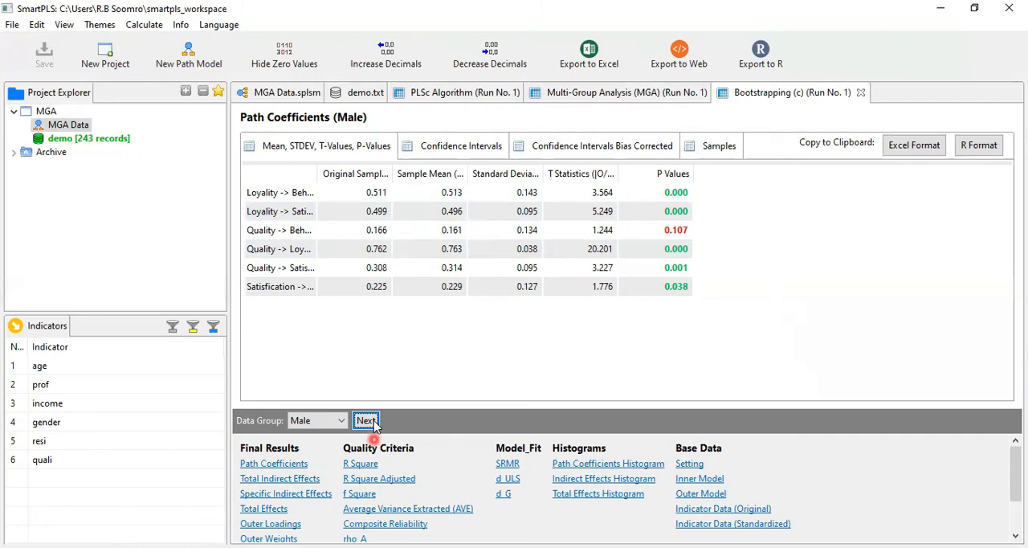
{"action": "left_click", "coordinate": [368, 420]}
{"action": "left_click", "coordinate": [370, 421]}
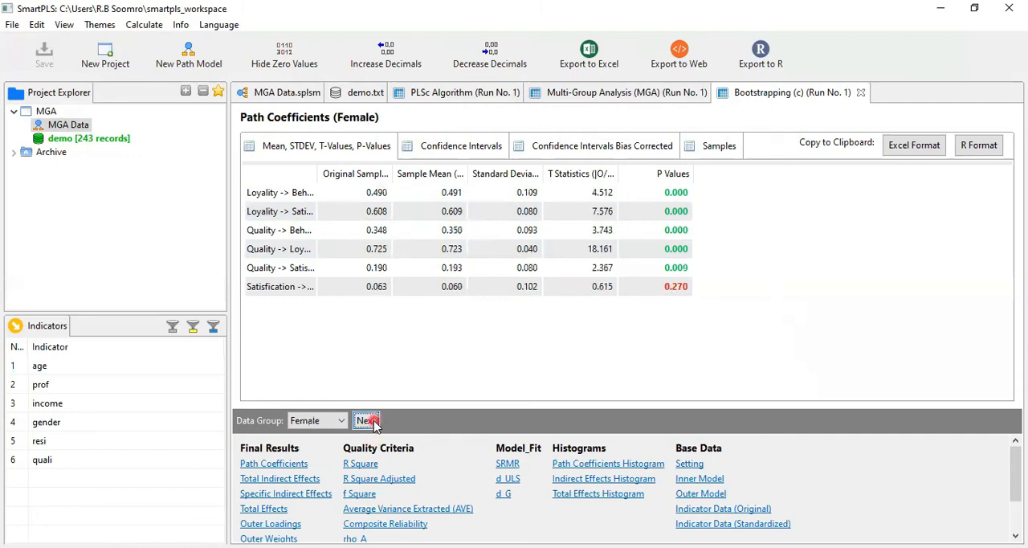
{"action": "left_click", "coordinate": [551, 325]}
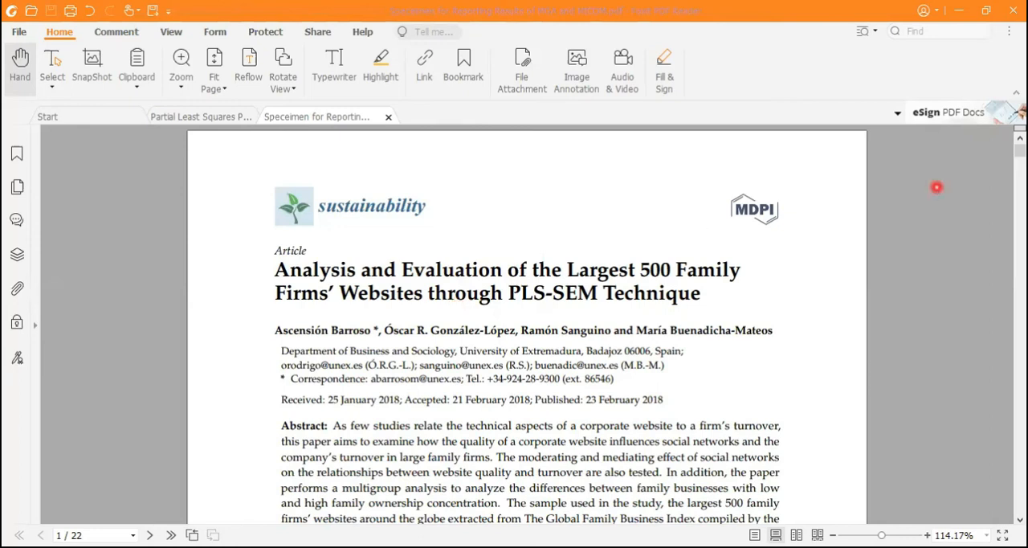
In the Foxit PDF "Speceimen for Reporting Results of MGA and MICOM", read section 3.4 Data Analysis Process through its continuation on page 10.
{"action": "left_click_drag", "start_coordinate": [1019, 151], "coordinate": [1019, 294]}
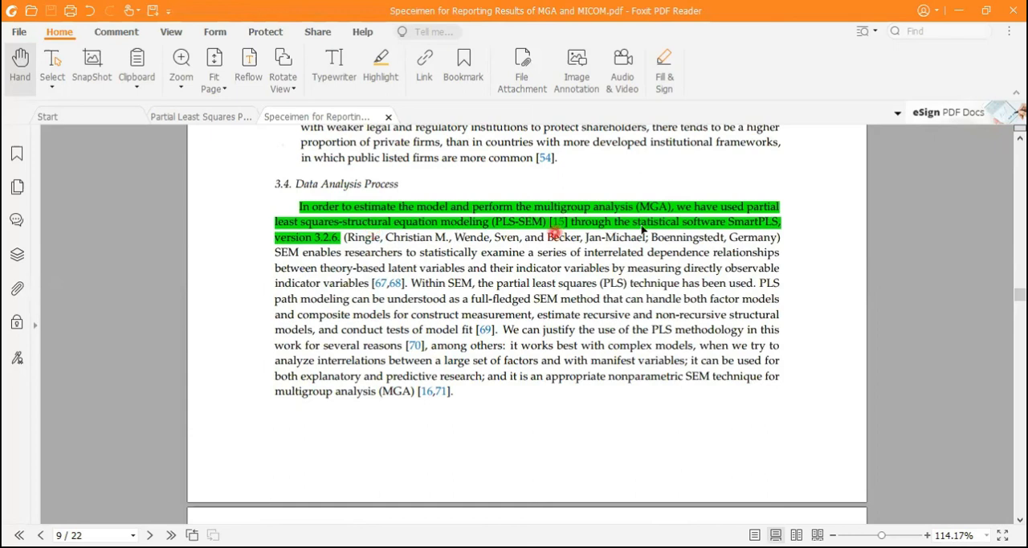
{"action": "left_click", "coordinate": [345, 237]}
{"action": "left_click_drag", "start_coordinate": [1019, 297], "coordinate": [1019, 304]}
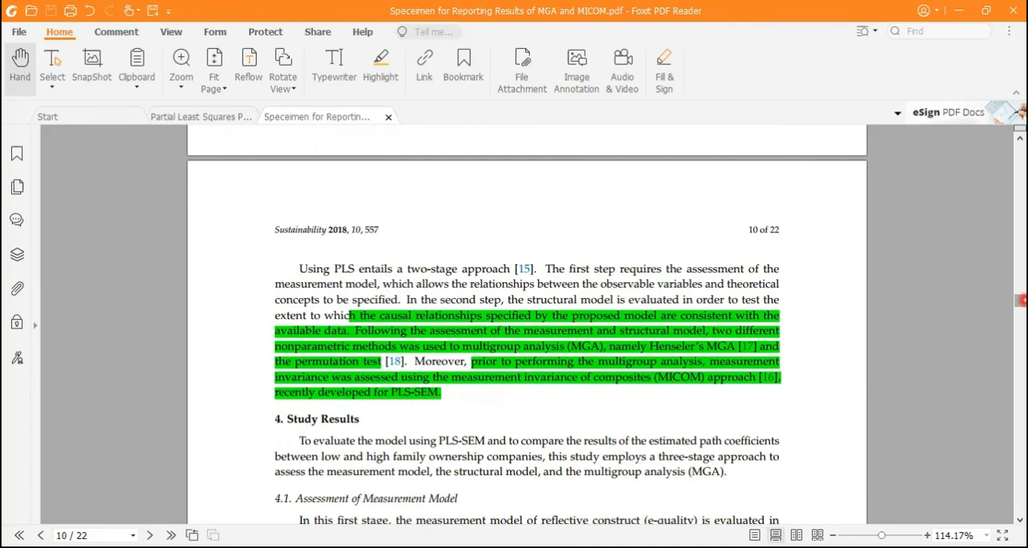
Look through the measurement model tables, Table 1 to Table 3, on pages 11 and 12.
{"action": "left_click_drag", "start_coordinate": [1020, 299], "coordinate": [1020, 319]}
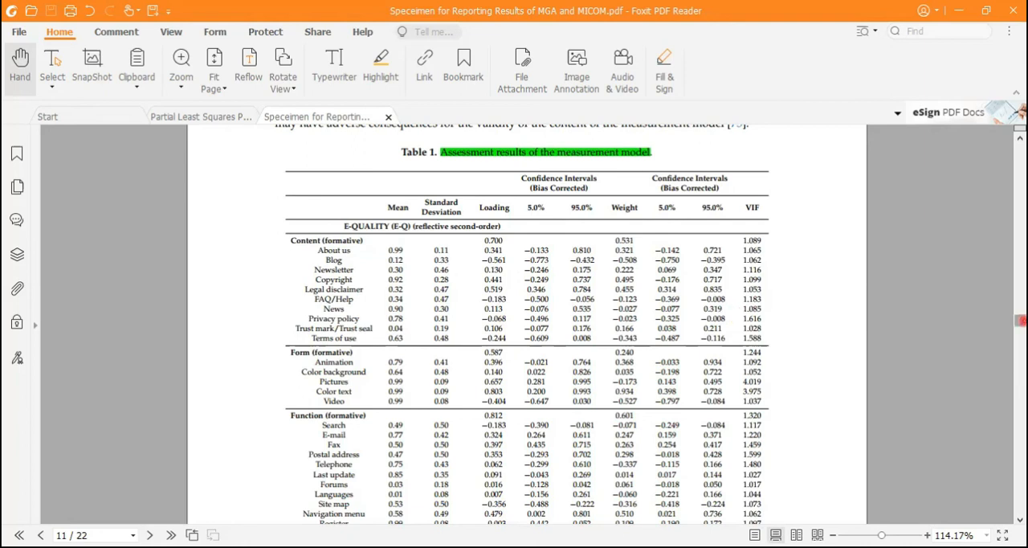
{"action": "left_click_drag", "start_coordinate": [1021, 320], "coordinate": [1019, 336]}
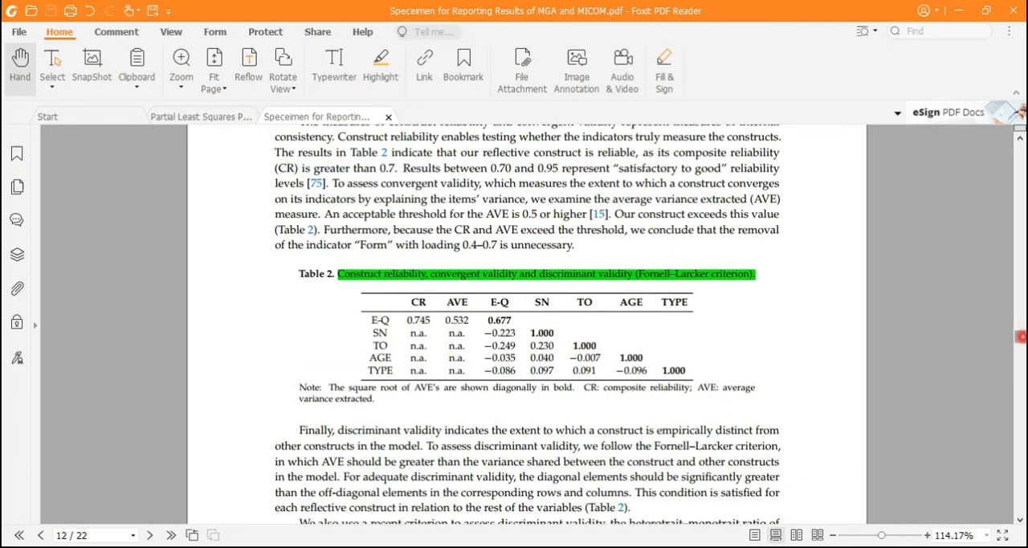
{"action": "left_click_drag", "start_coordinate": [1020, 336], "coordinate": [1020, 343]}
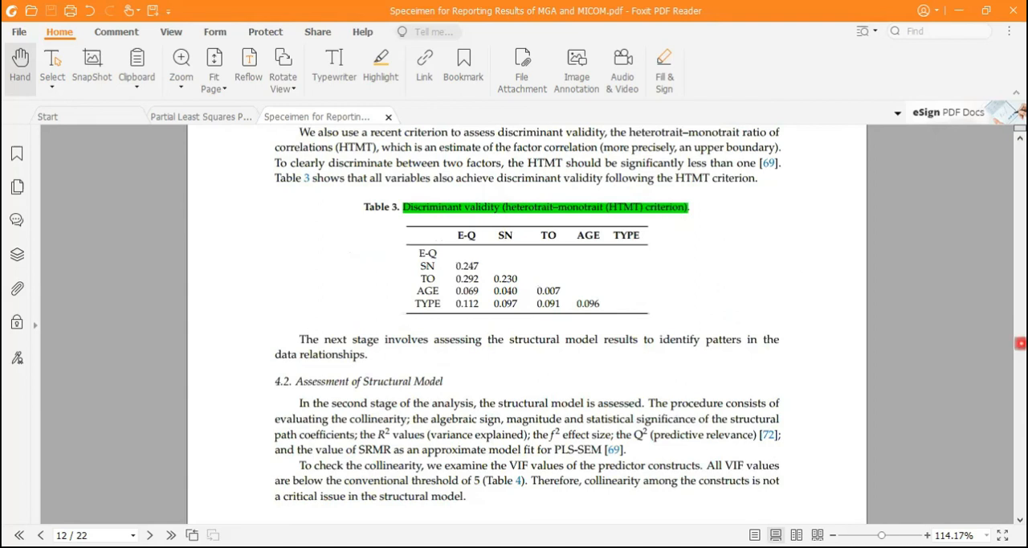
Look through the structural model tables on page 13, from the VIF values in Table 4 to the mediation effect in Table 6.
{"action": "left_click_drag", "start_coordinate": [1020, 343], "coordinate": [1020, 351]}
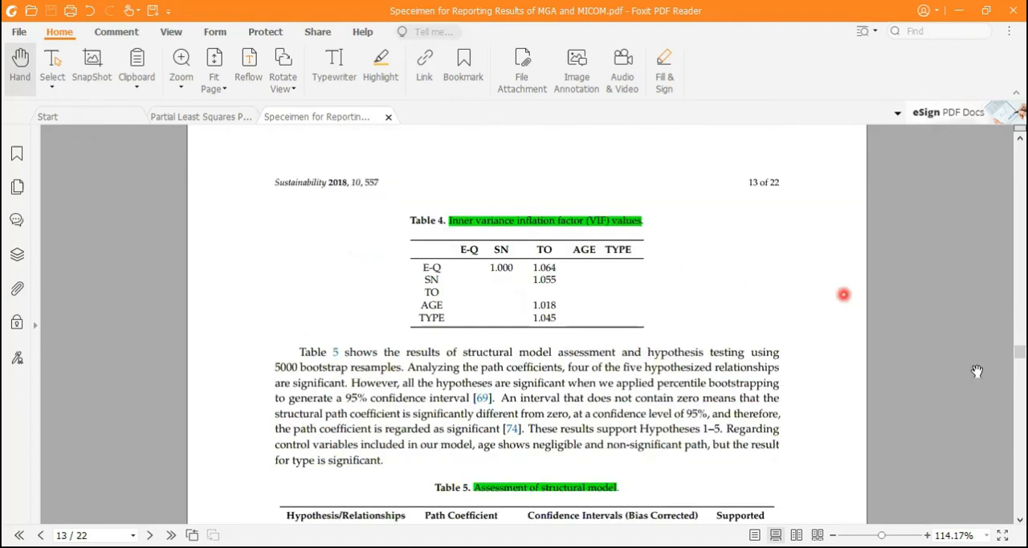
{"action": "left_click_drag", "start_coordinate": [1020, 351], "coordinate": [1020, 354]}
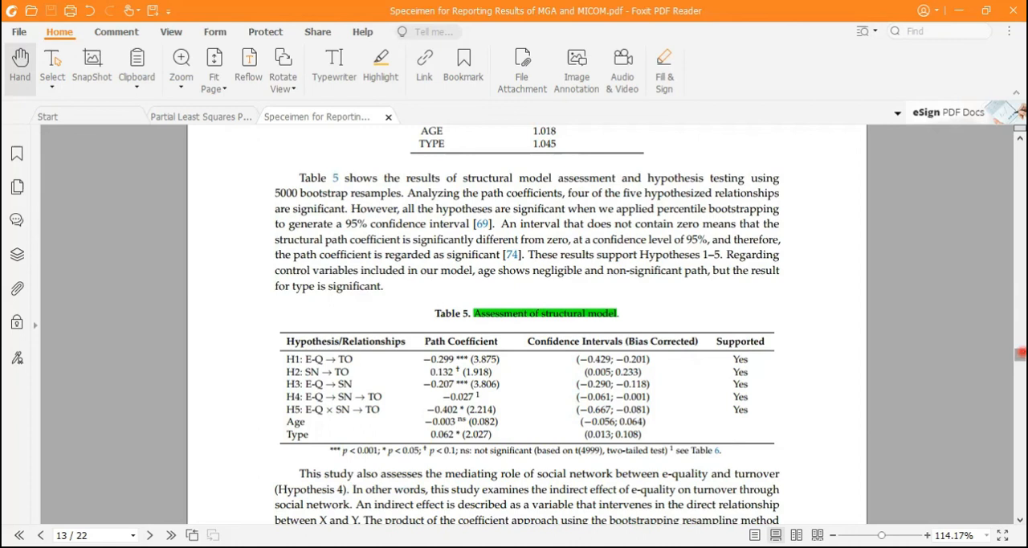
{"action": "left_click_drag", "start_coordinate": [1019, 353], "coordinate": [1019, 359]}
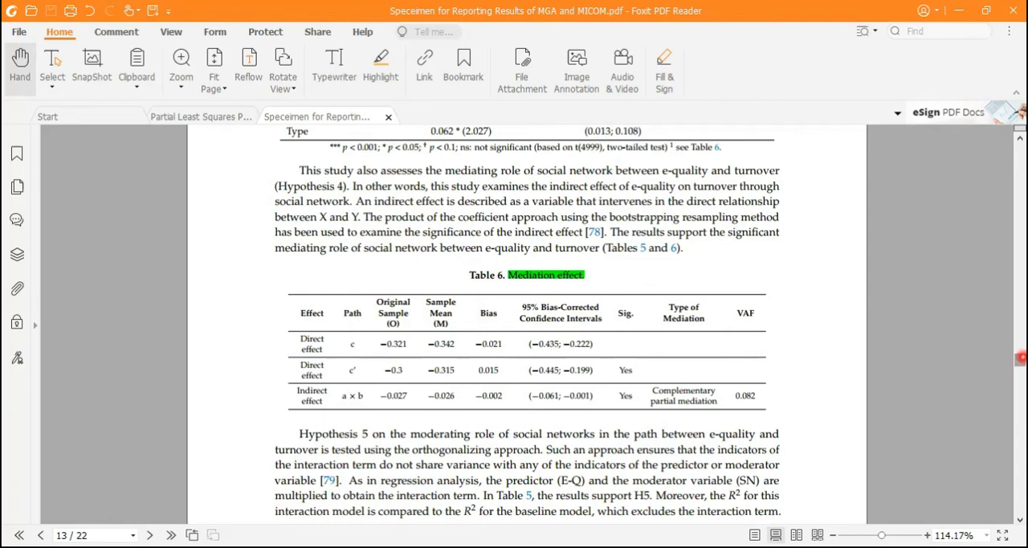
Go to Table 7 on page 15 and examine the permutation-based invariance results, temporarily marking the whole table and the Constructs heading.
{"action": "left_click_drag", "start_coordinate": [1019, 358], "coordinate": [1020, 384]}
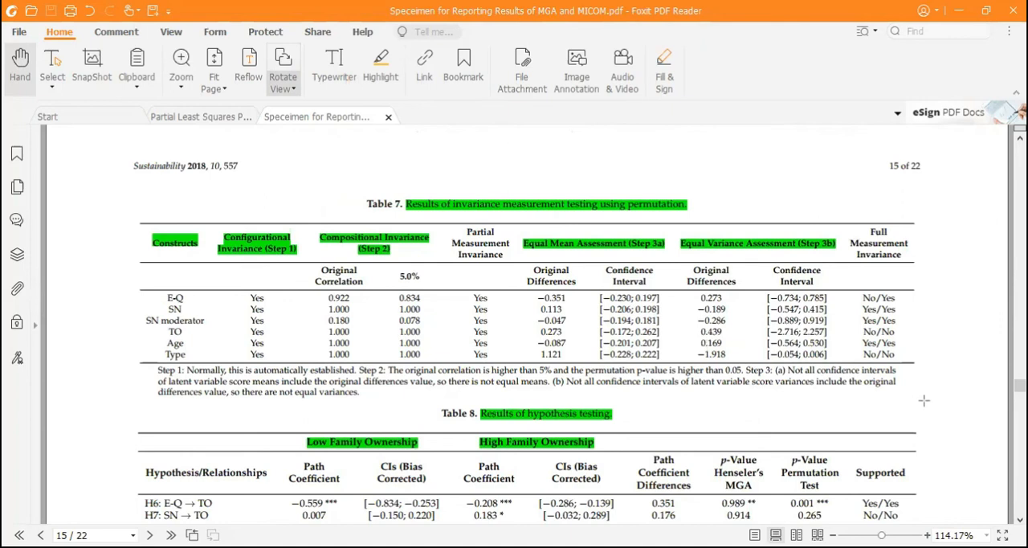
{"action": "left_click_drag", "start_coordinate": [126, 211], "coordinate": [923, 400]}
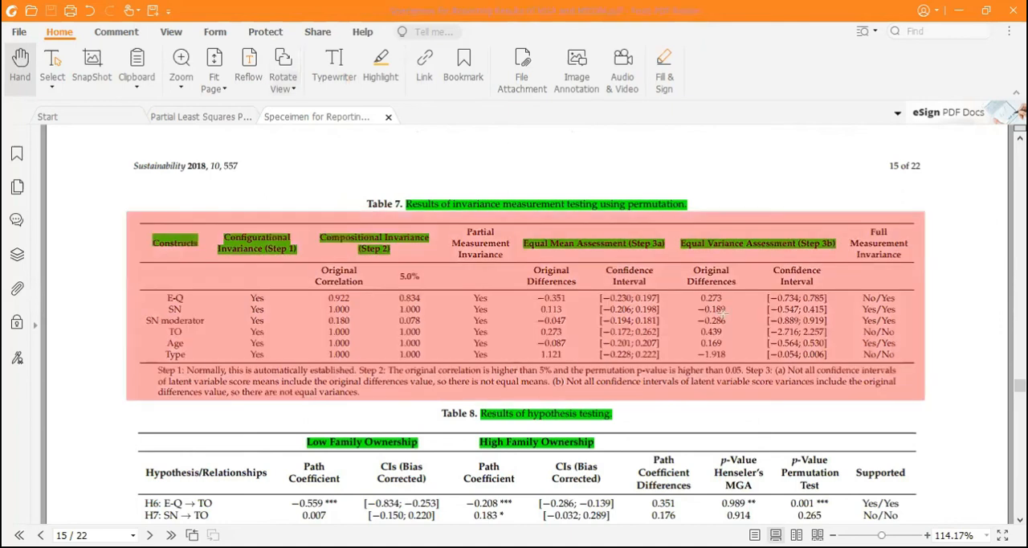
{"action": "key", "text": "ctrl+z"}
{"action": "left_click_drag", "start_coordinate": [151, 230], "coordinate": [211, 257]}
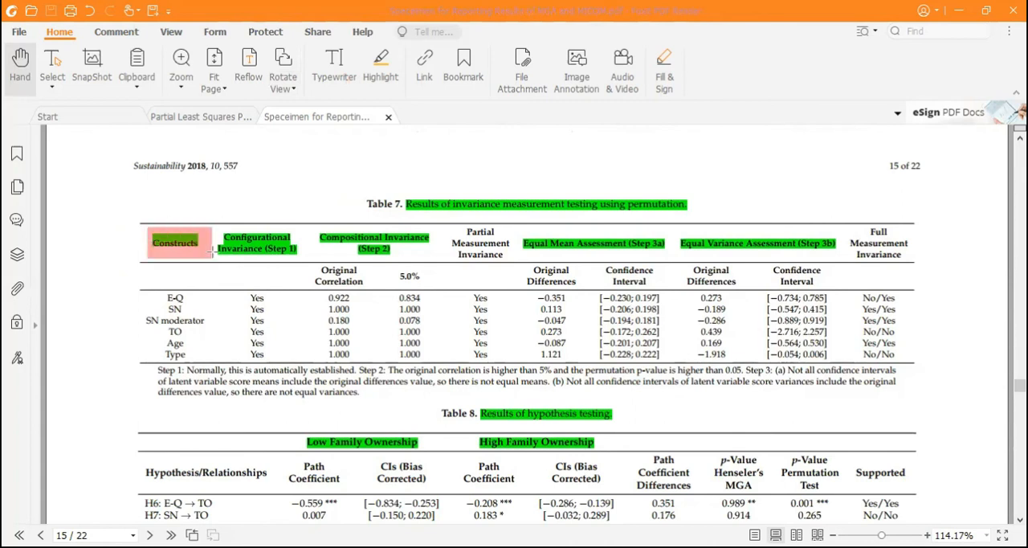
{"action": "key", "text": "ctrl+z"}
Examine Table 7's invariance step and Full Measurement Invariance headings with temporary marks, clearing the marks again.
{"action": "left_click_drag", "start_coordinate": [294, 248], "coordinate": [303, 257]}
{"action": "left_click_drag", "start_coordinate": [391, 237], "coordinate": [418, 255]}
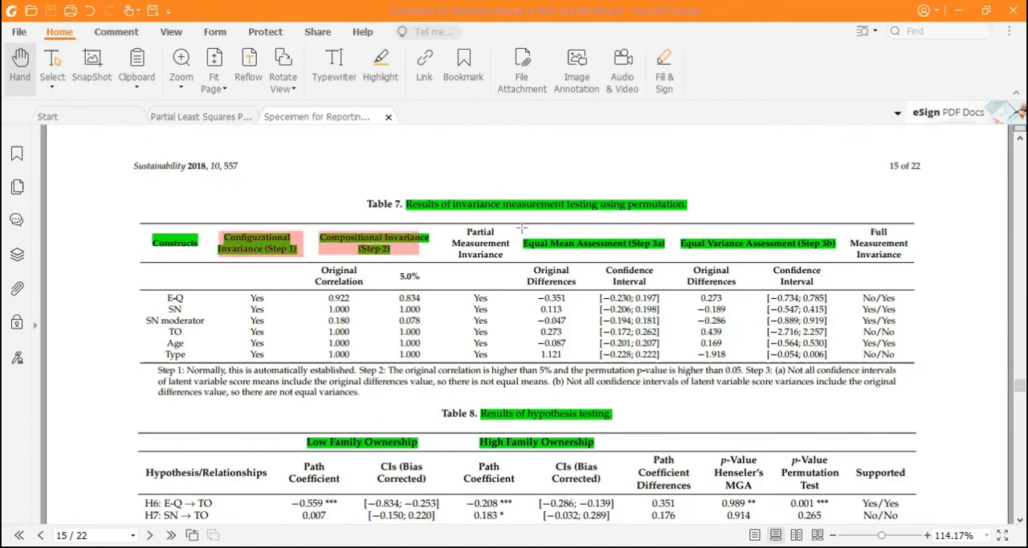
{"action": "left_click_drag", "start_coordinate": [517, 231], "coordinate": [672, 252]}
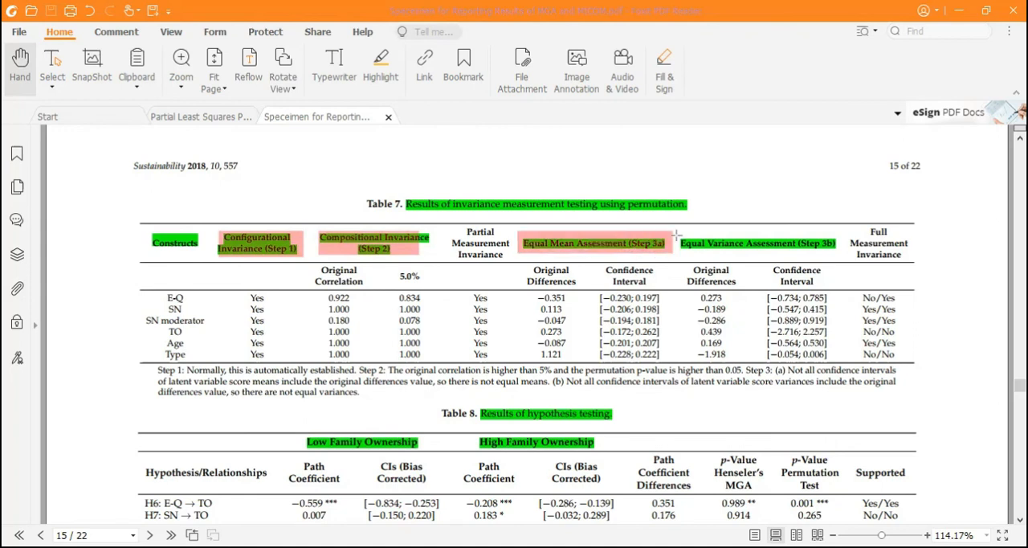
{"action": "left_click_drag", "start_coordinate": [676, 233], "coordinate": [843, 252]}
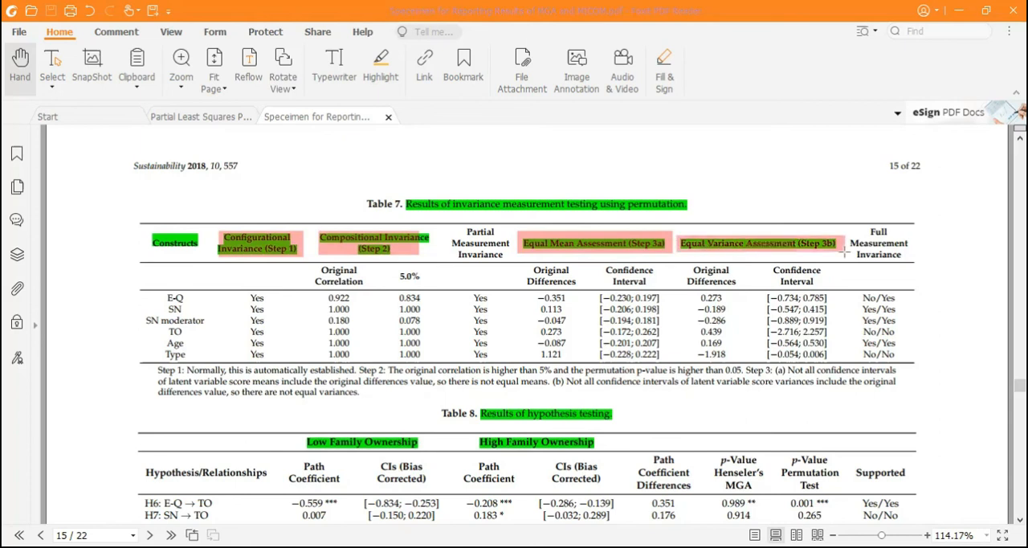
{"action": "key", "text": "ctrl+z"}
{"action": "key", "text": "ctrl+z"}
{"action": "key", "text": "ctrl+z"}
{"action": "key", "text": "ctrl+z"}
{"action": "left_click_drag", "start_coordinate": [847, 226], "coordinate": [901, 259]}
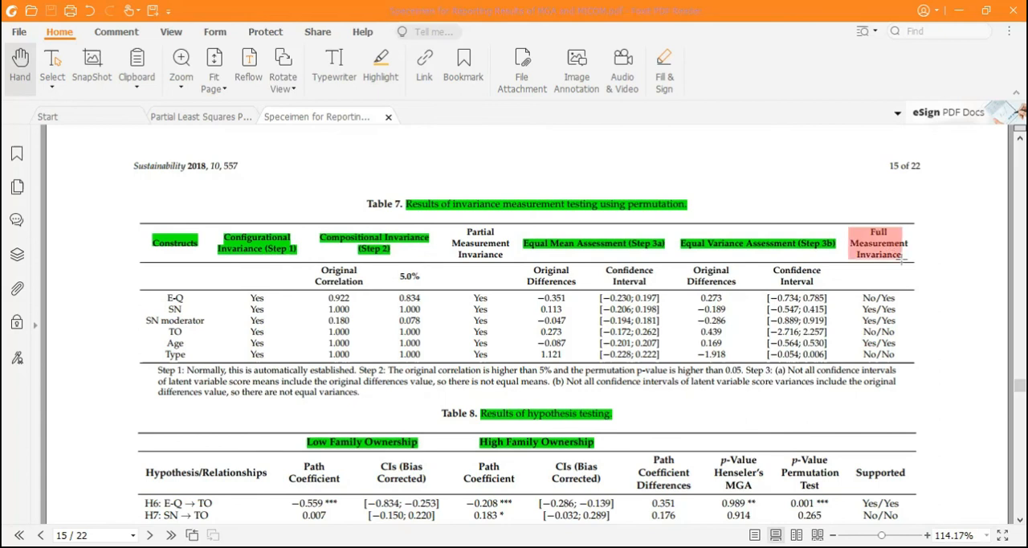
{"action": "key", "text": "ctrl+z"}
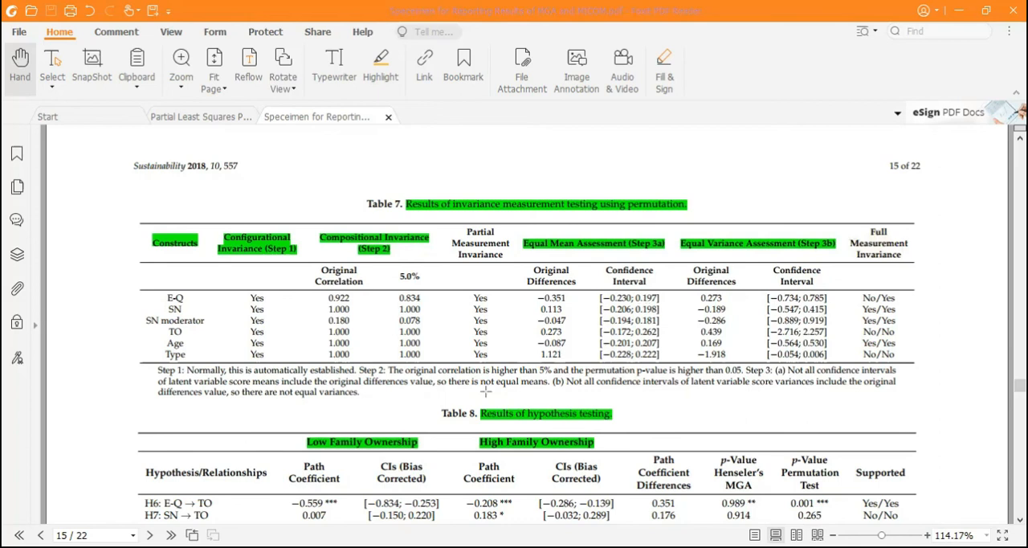
Examine Table 8's hypothesis testing results for Low and High Family Ownership, and continue to the multigroup discussion on page 16.
{"action": "left_click_drag", "start_coordinate": [302, 425], "coordinate": [603, 456]}
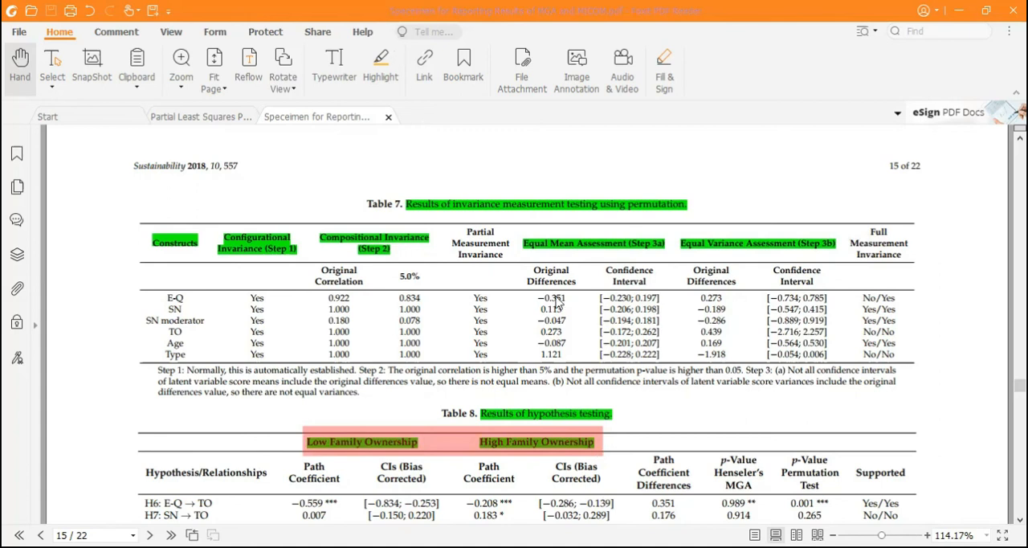
{"action": "key", "text": "Escape"}
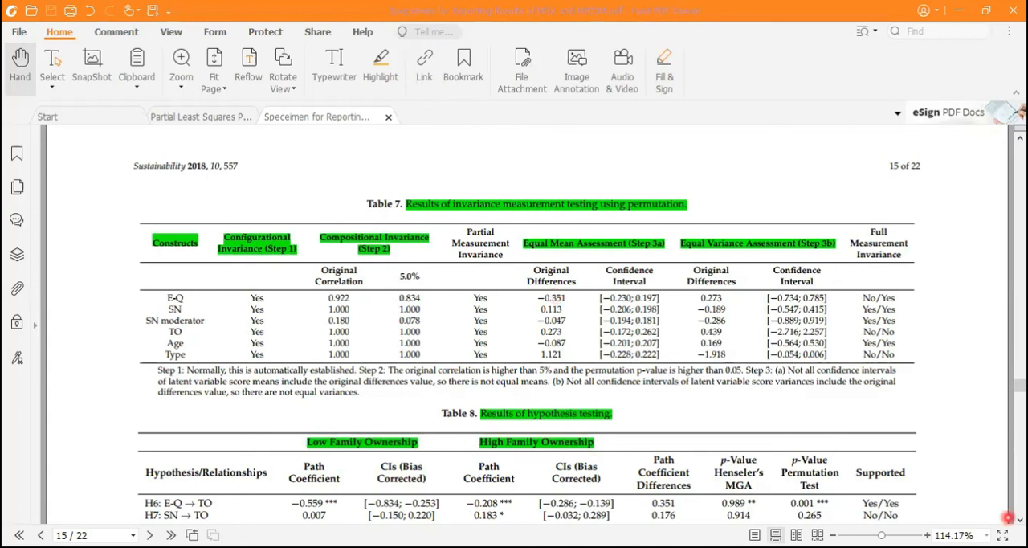
{"action": "scroll", "coordinate": [1021, 519], "scroll_direction": "down", "scroll_amount": 4}
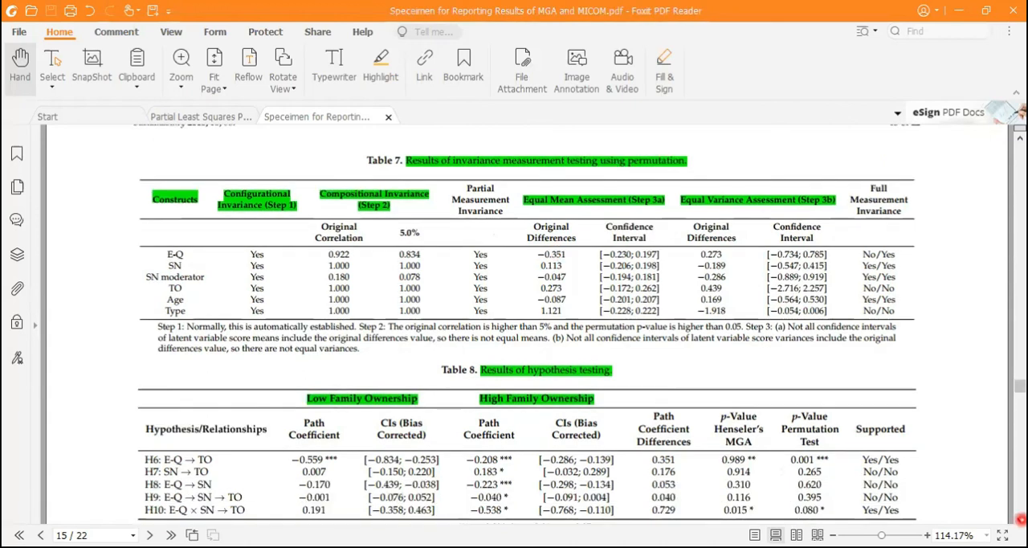
{"action": "scroll", "coordinate": [1021, 519], "scroll_direction": "down", "scroll_amount": 2}
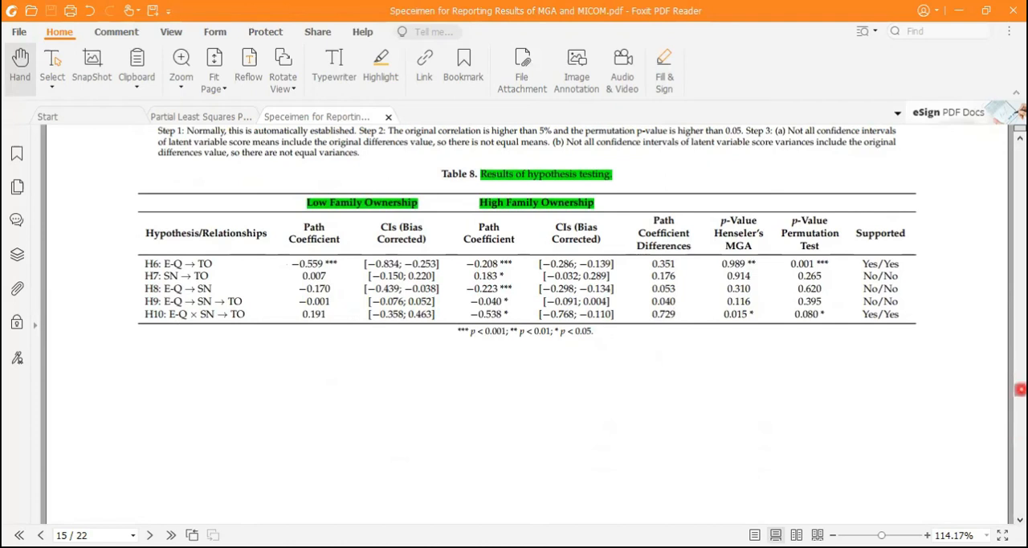
{"action": "left_click_drag", "start_coordinate": [1020, 389], "coordinate": [1021, 401]}
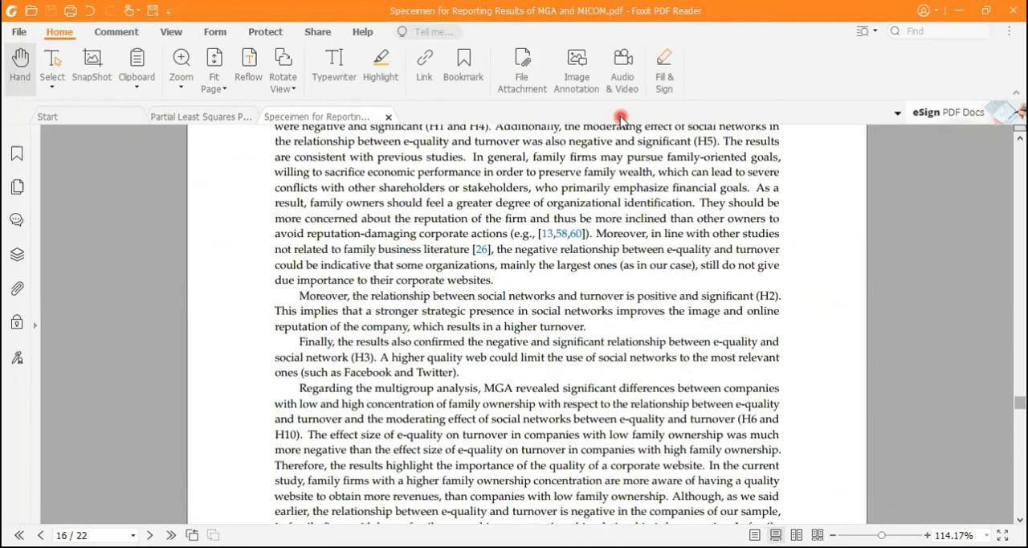